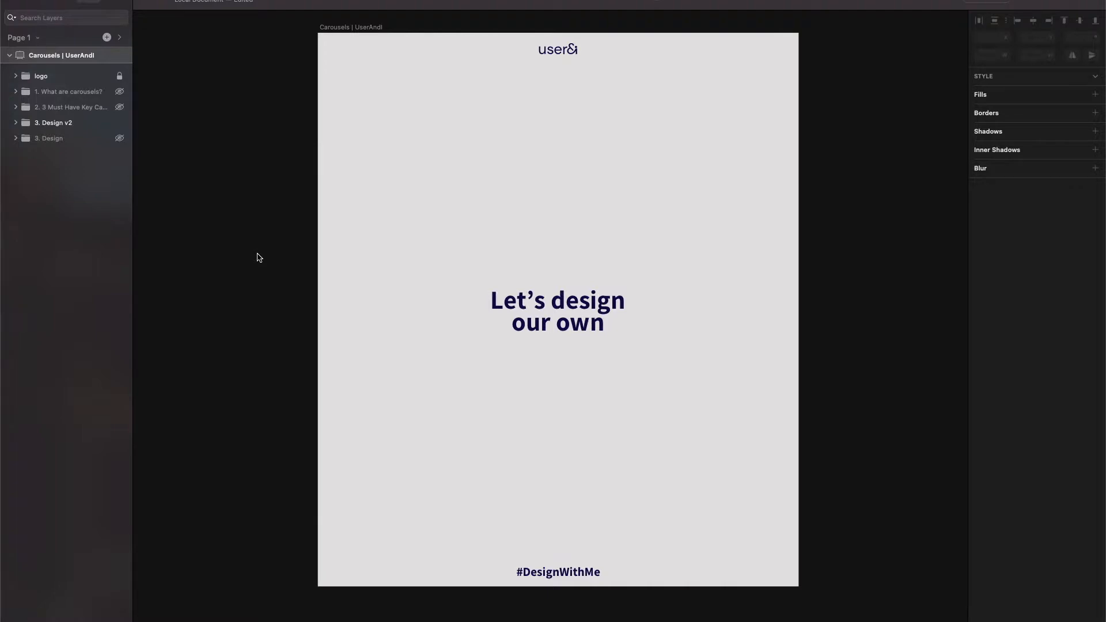
Step: Show the layout grid and hide the "Let's design our own" text layer
key(ctrl+l)
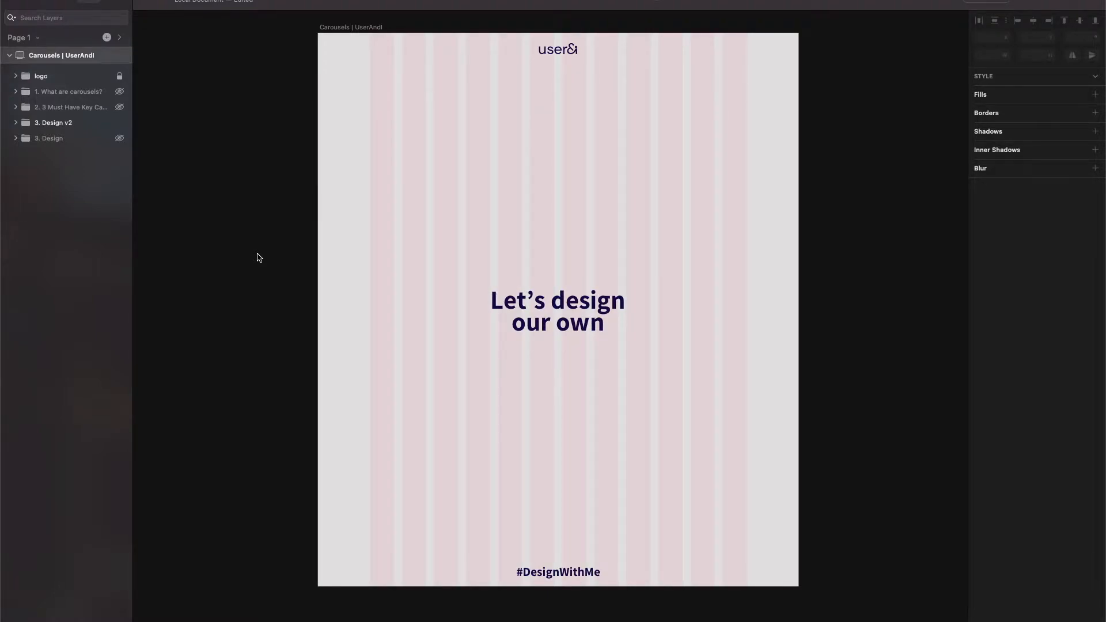
double_click(549, 314)
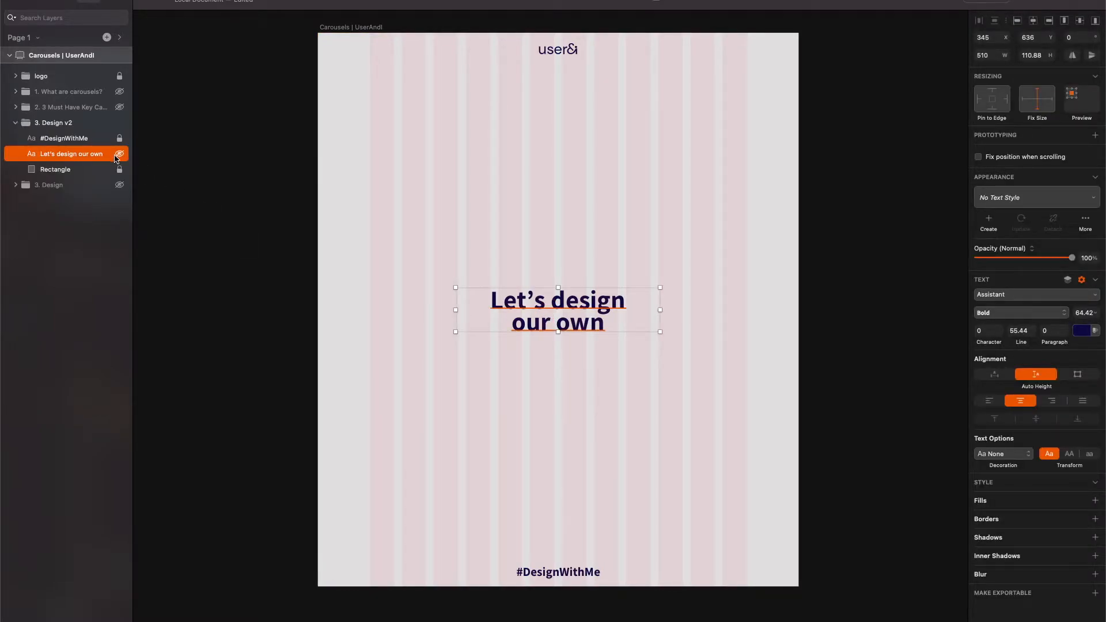
click(119, 154)
Step: Draw a rectangle about 940 by 291 px spanning all grid columns below the logo, and turn off its border
key(r)
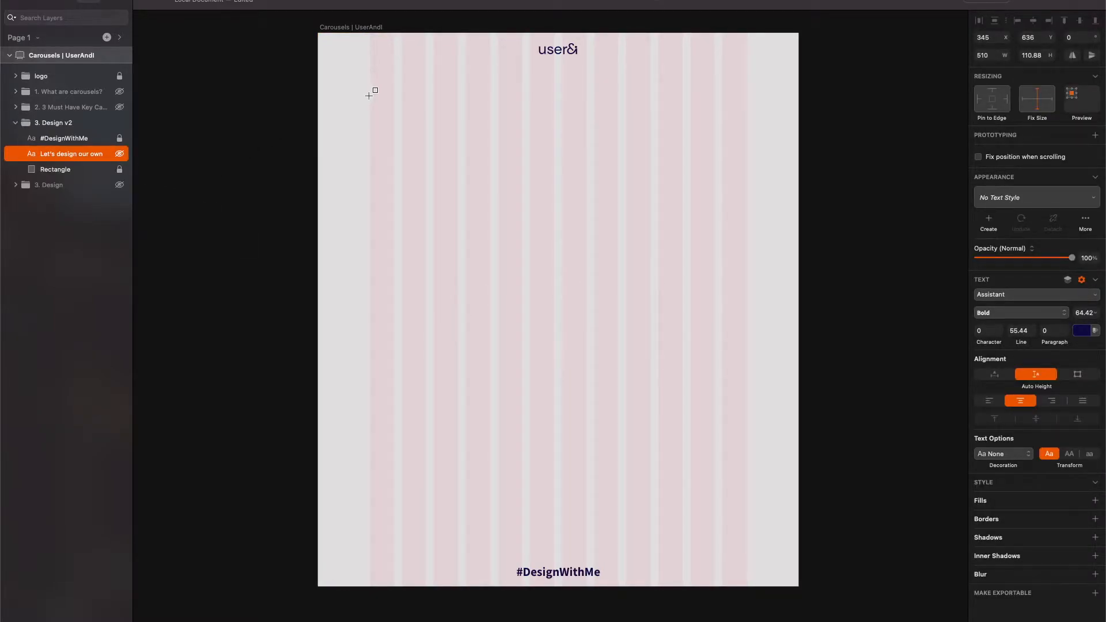
drag(369, 89, 746, 205)
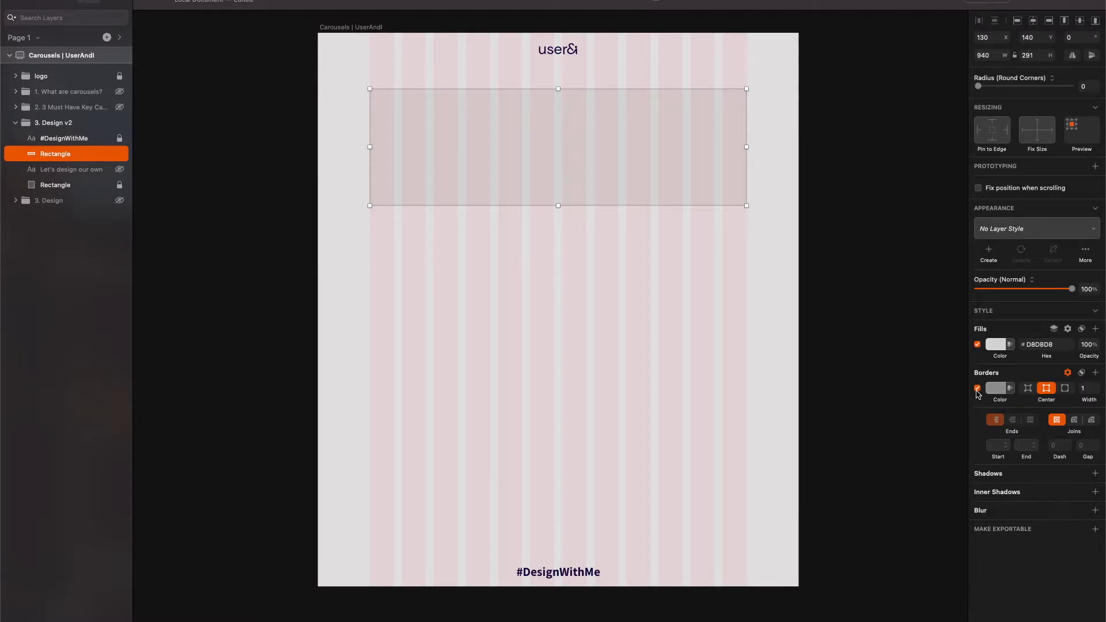
click(977, 389)
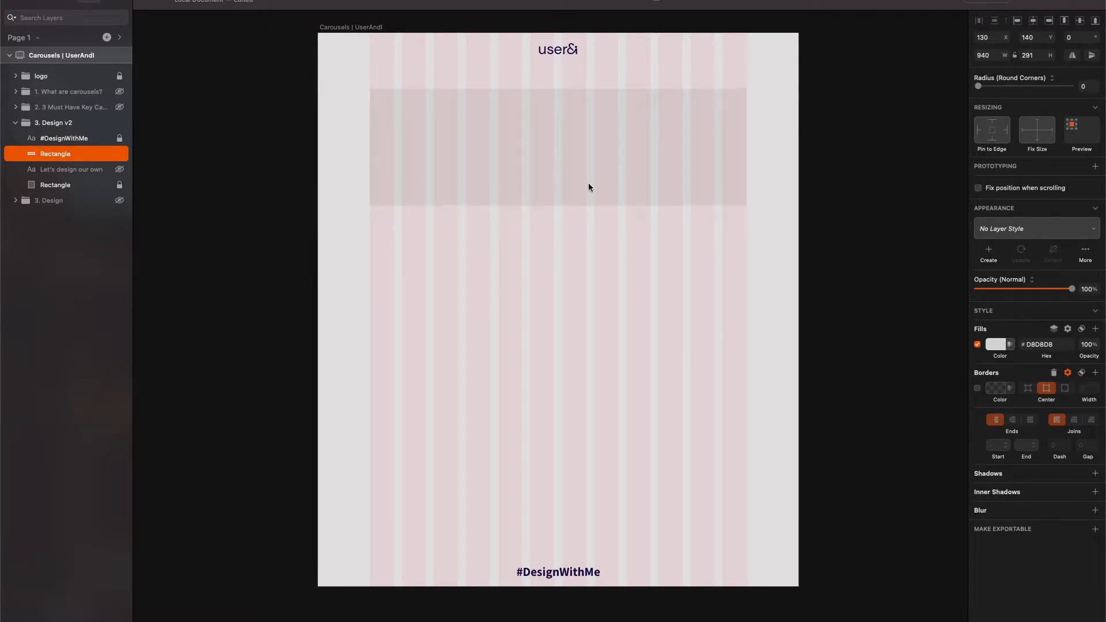
Step: Stack two copies of the rectangle below the original with 71 px gaps, and select all three
alt+drag(647, 152, 588, 462)
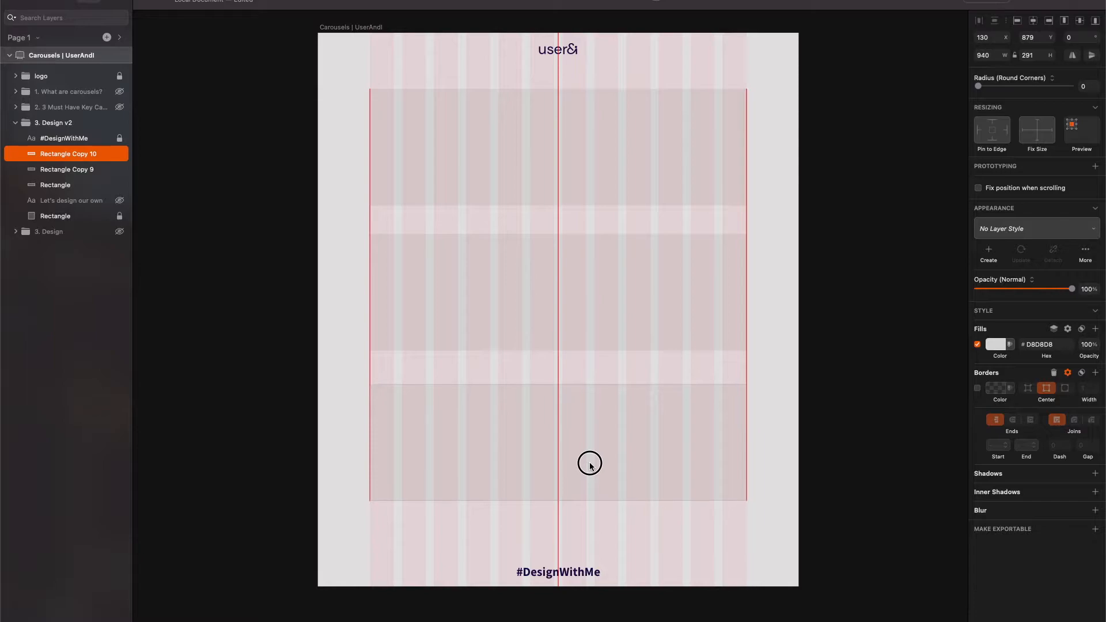
shift+click(590, 344)
shift+click(593, 206)
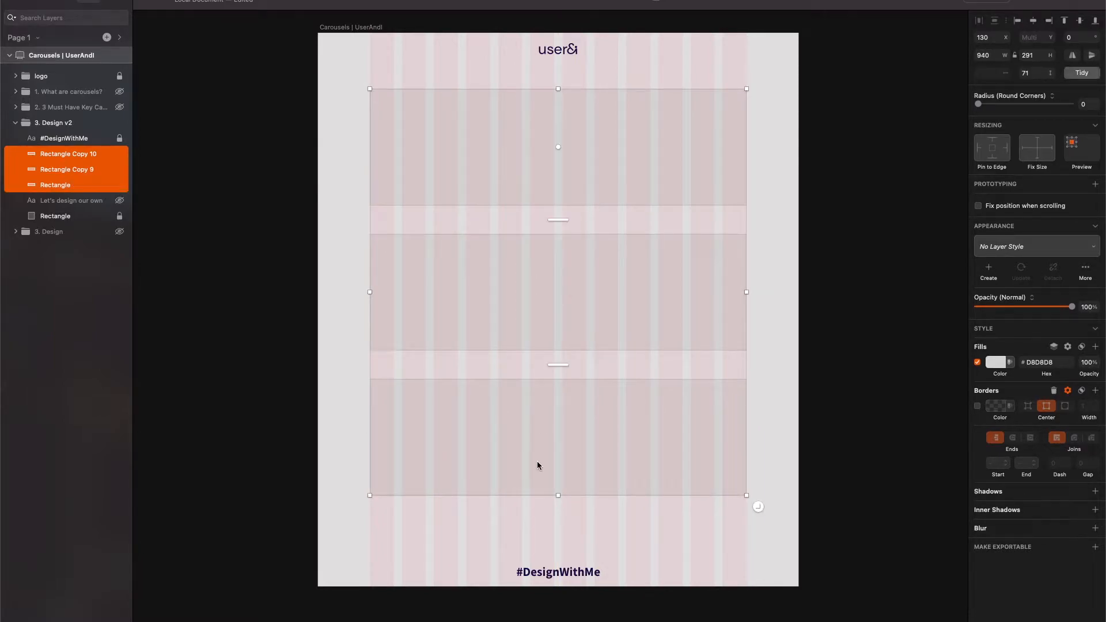
Step: Stretch the three rectangles together to a height of 318 px each, and hide the layout grid
drag(555, 497, 558, 534)
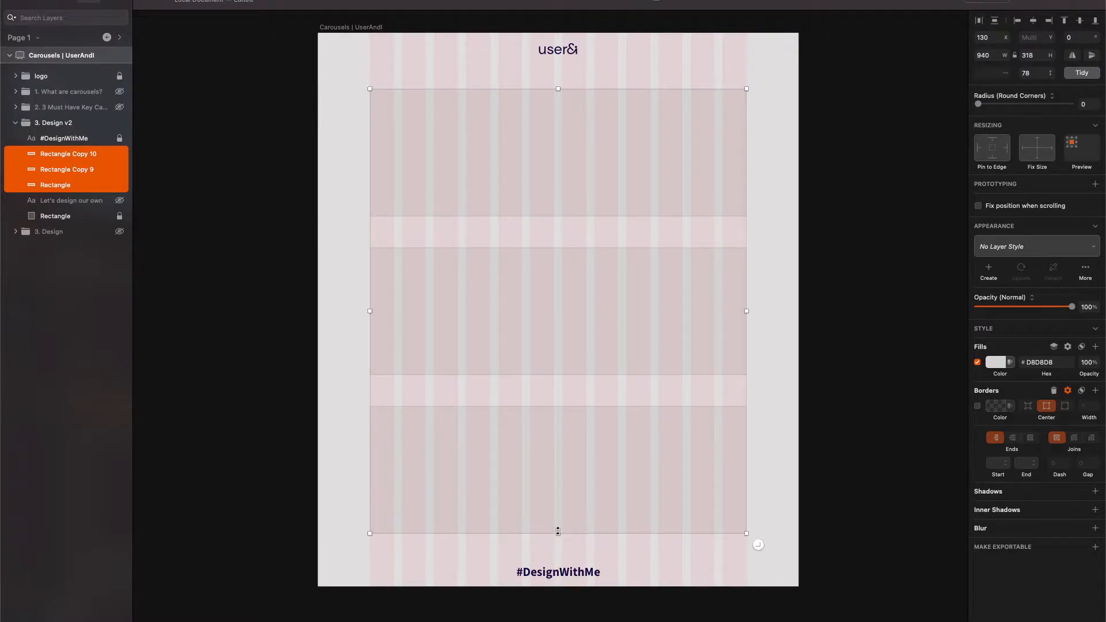
click(643, 183)
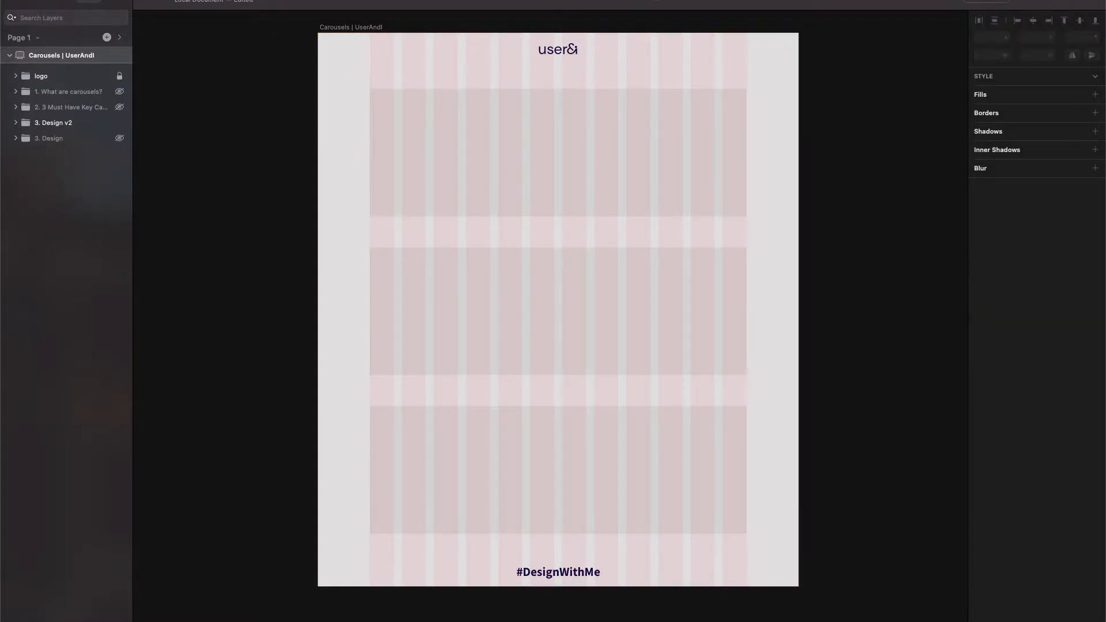
key(ctrl+l)
Step: Insert an Unsplash photo found with the search term "beach" over the top rectangle
click(663, 139)
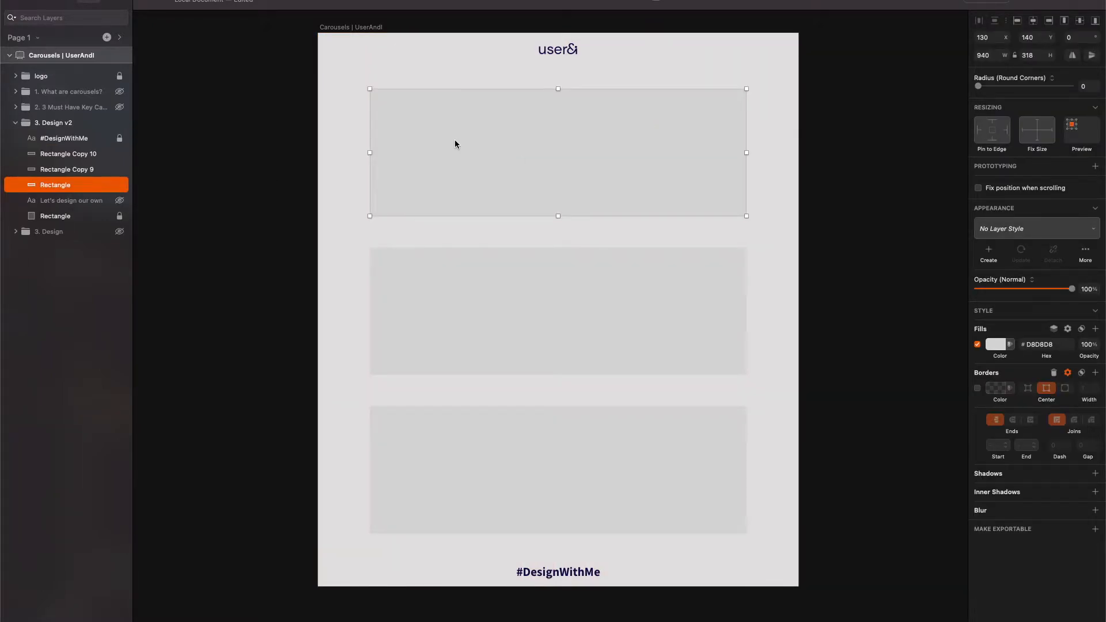
key(super+plus)
key(space)
drag(472, 129, 497, 320)
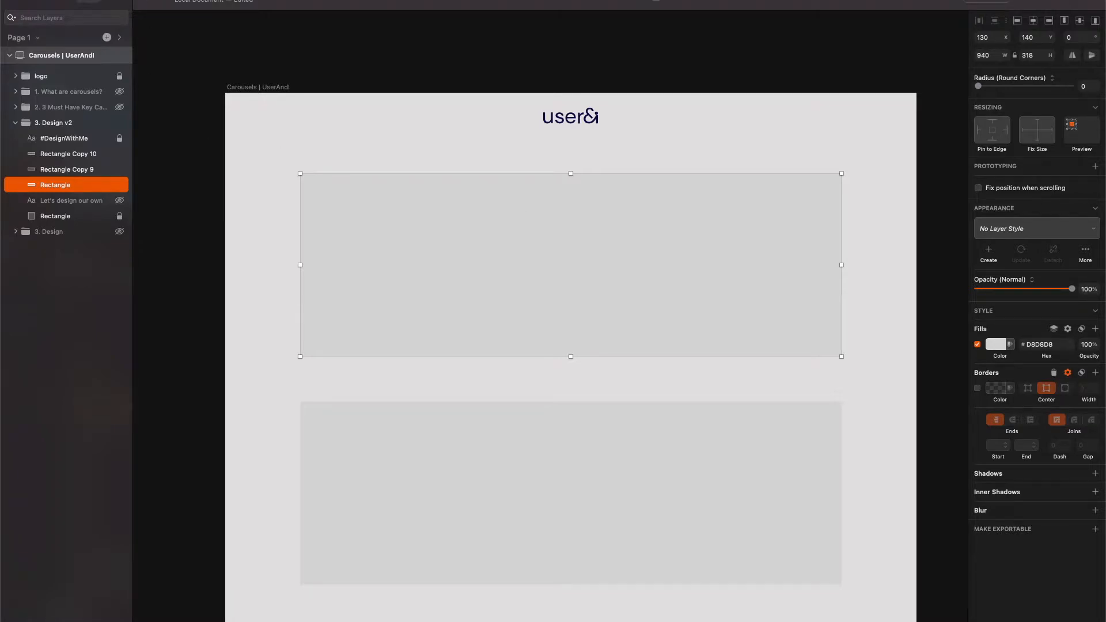
click(125, 0)
mouse_move(158, 130)
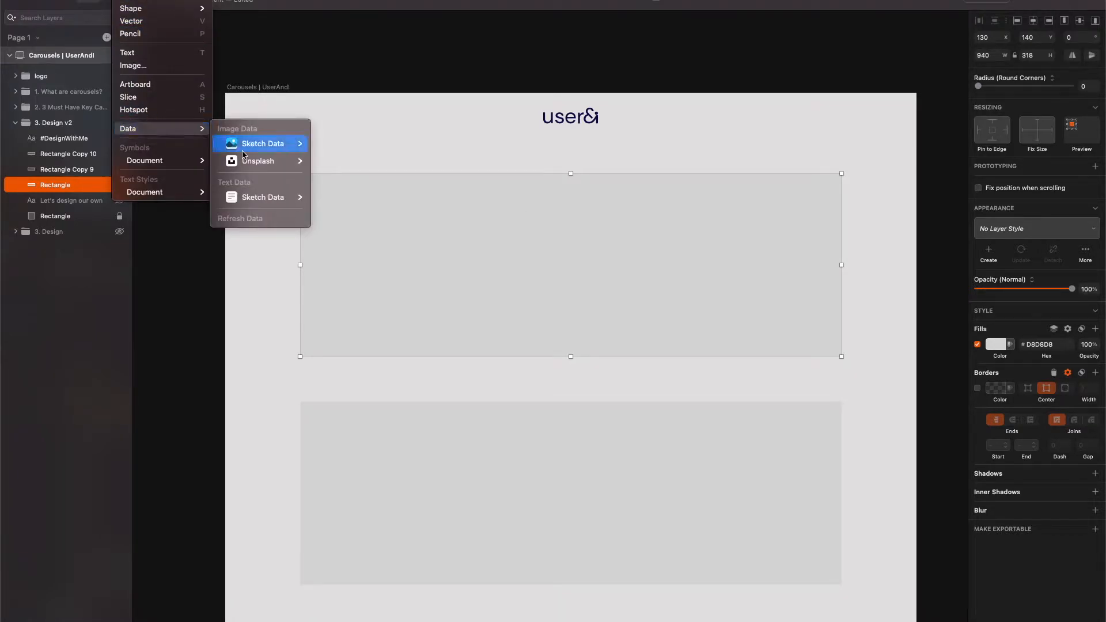
mouse_move(267, 163)
click(334, 172)
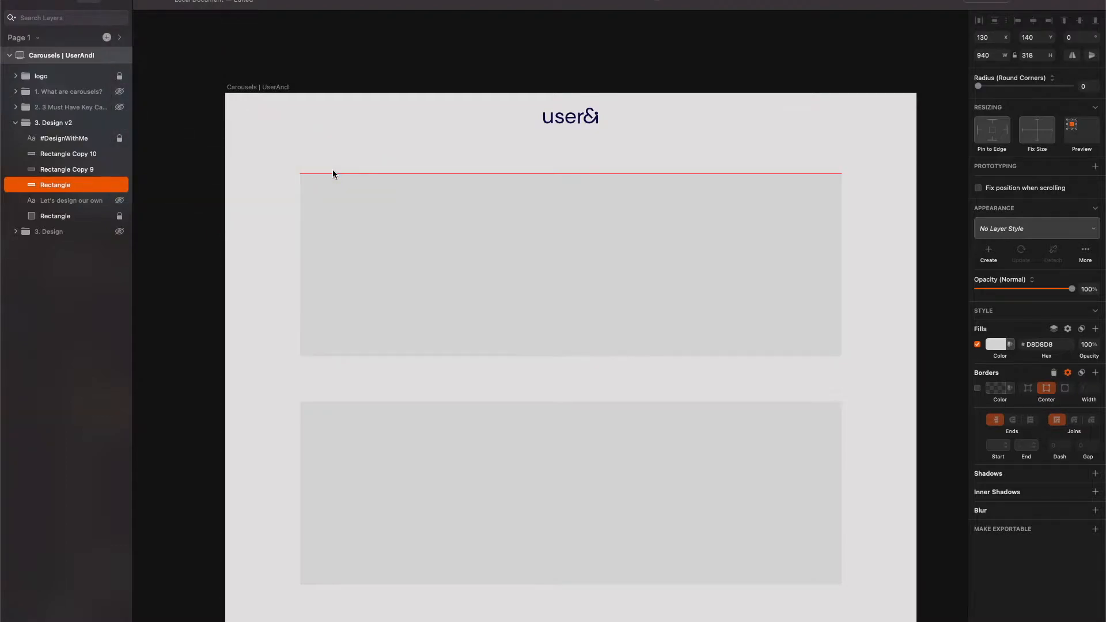
text(beach)
click(587, 227)
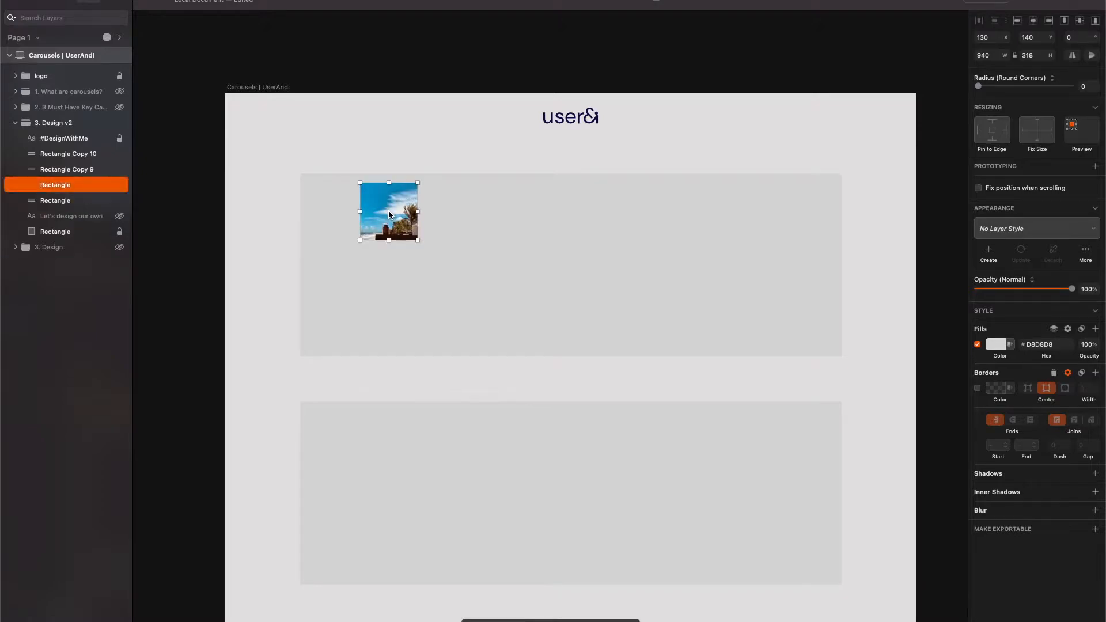
Step: Try enlarging the beach photo to 539 by 539 px and moving it up, and delete it
drag(419, 242, 724, 415)
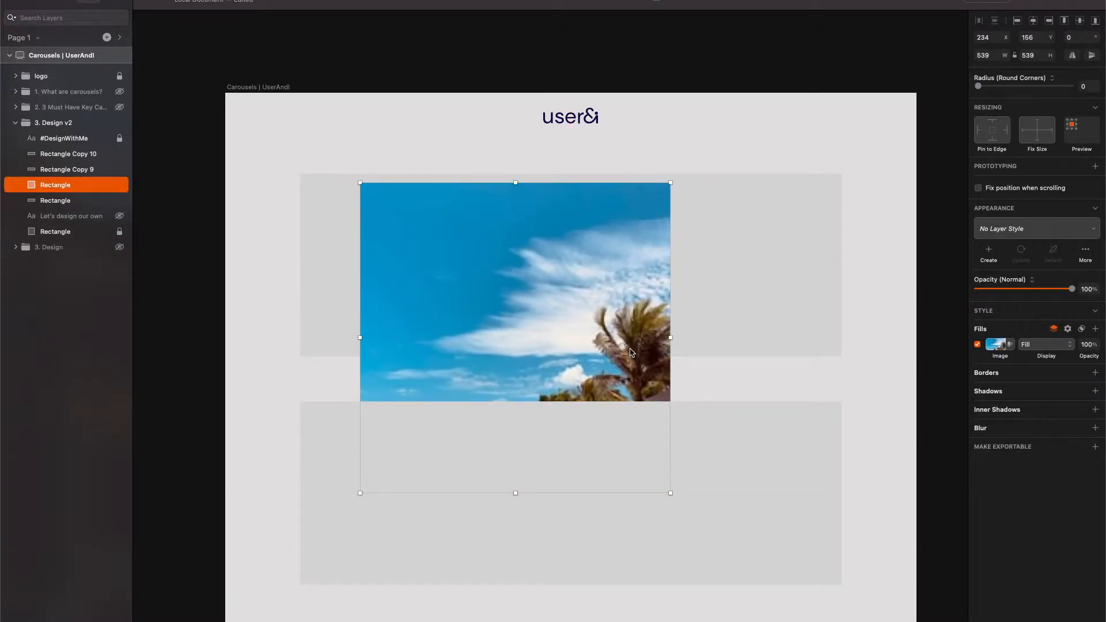
drag(631, 353, 610, 265)
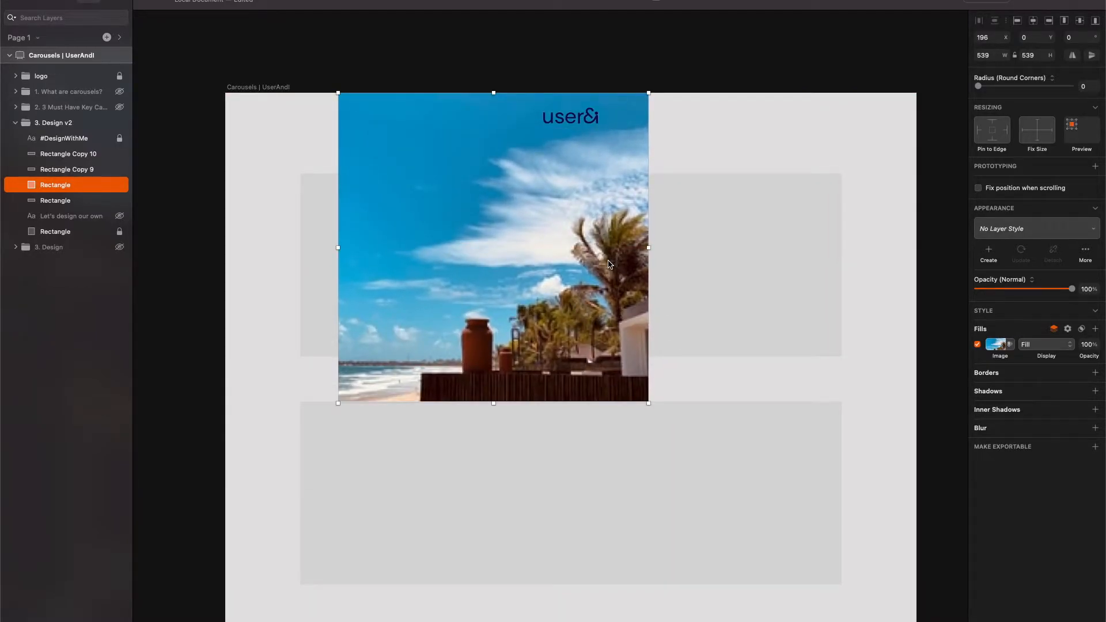
key(Delete)
Step: Insert another Unsplash photo for "beach" over the top rectangle, and enlarge and reposition it
click(124, 0)
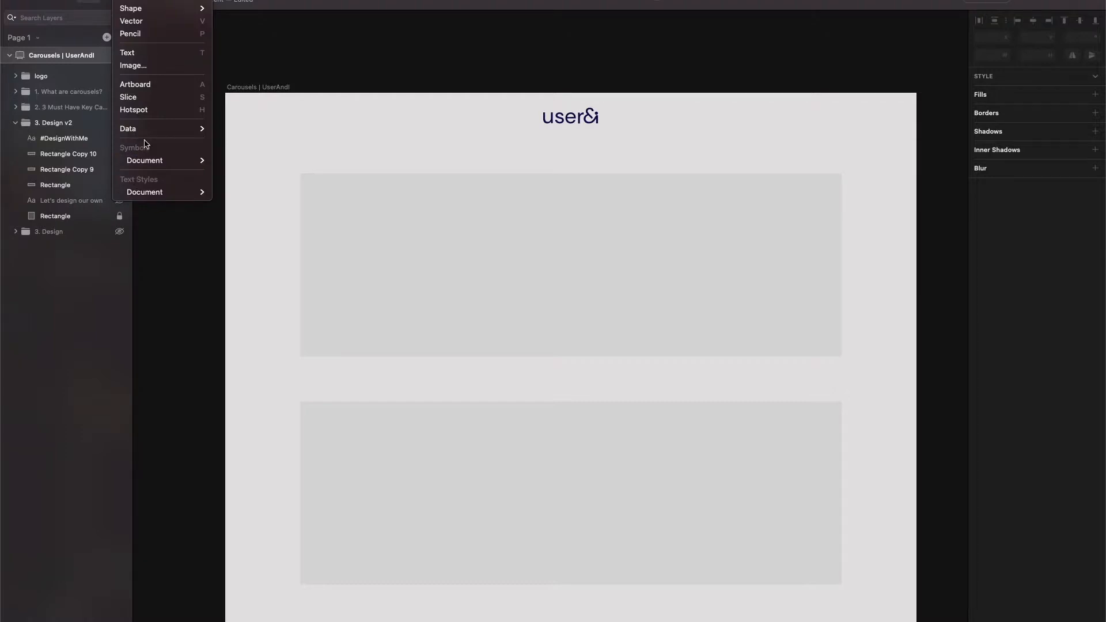
mouse_move(147, 128)
mouse_move(274, 161)
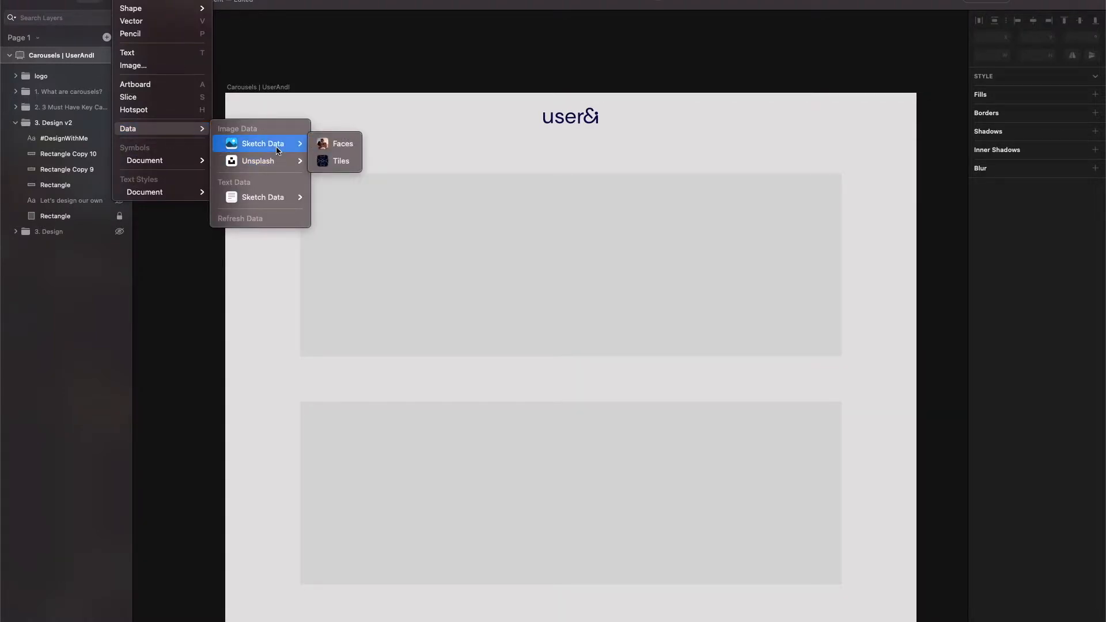
click(347, 172)
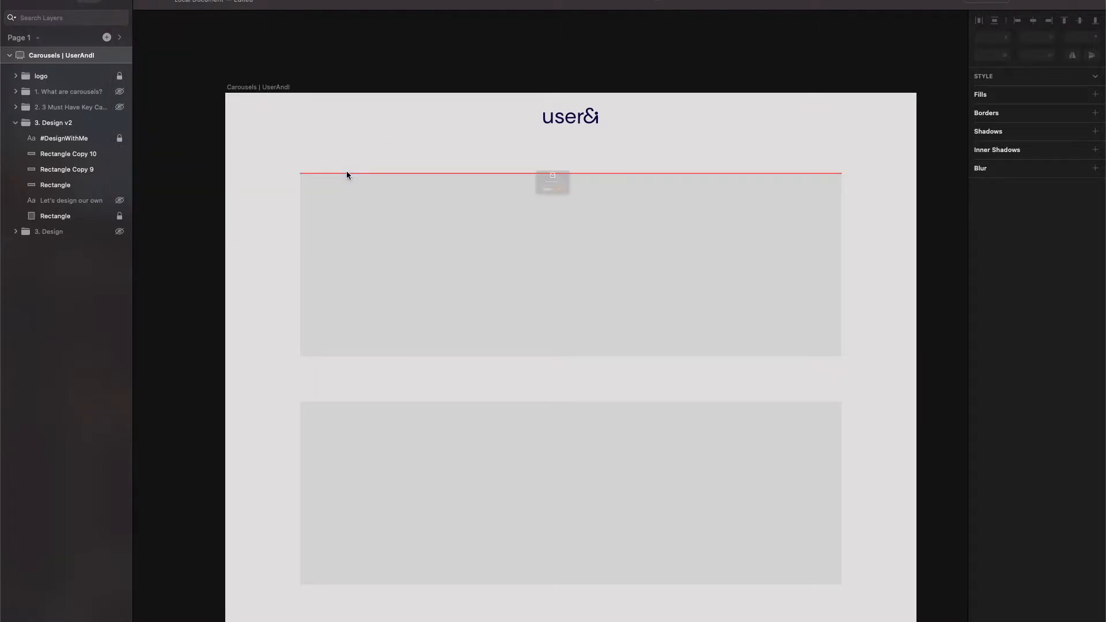
text(beach)
key(Return)
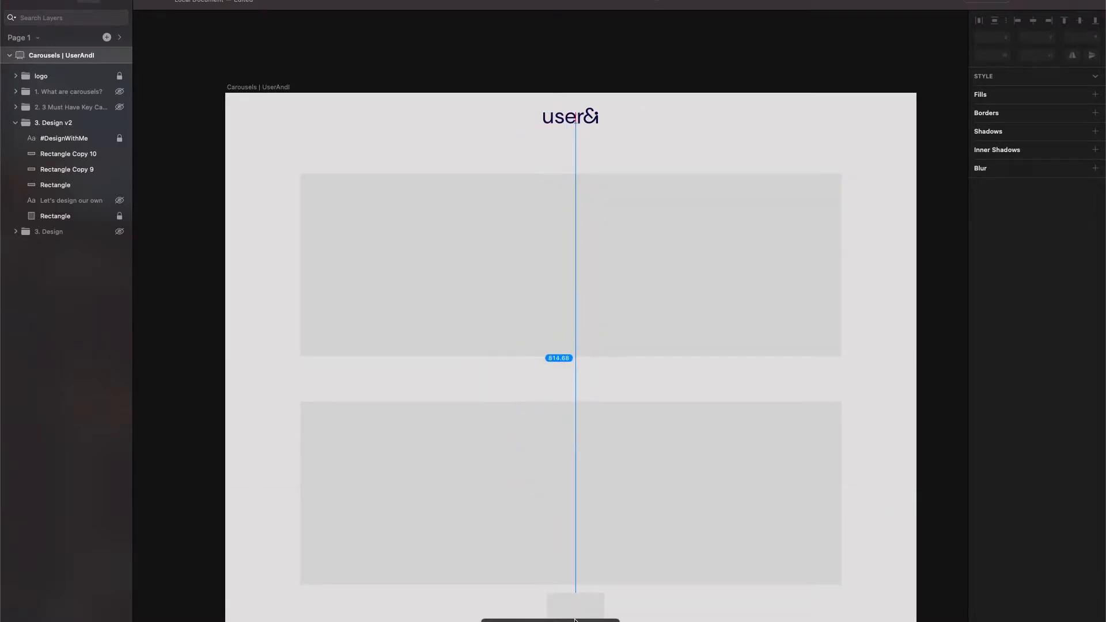
click(382, 226)
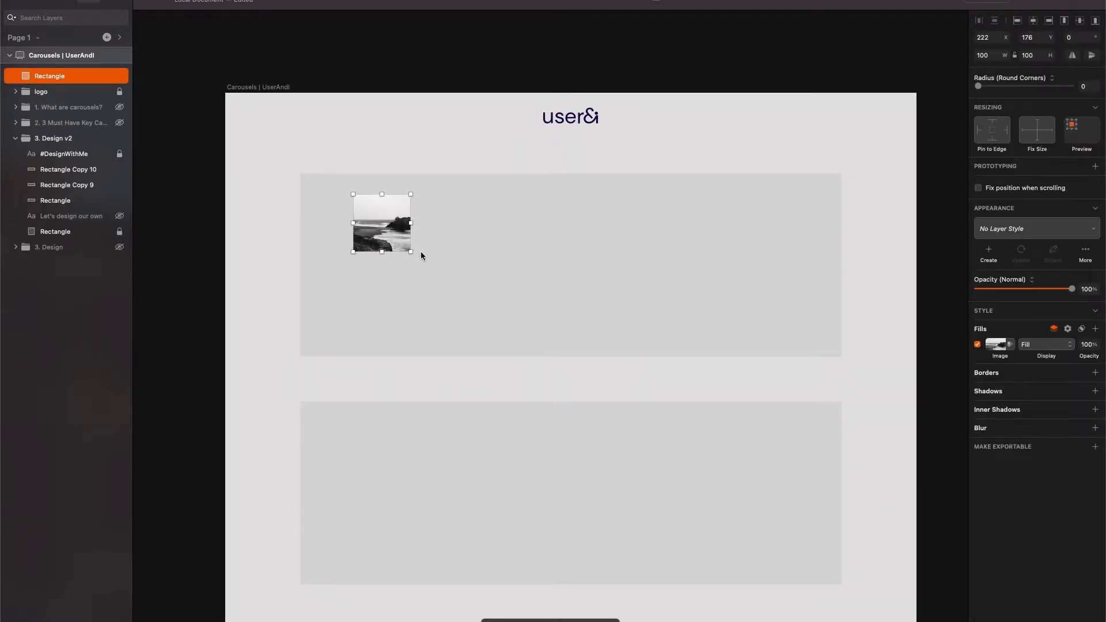
drag(413, 253, 616, 457)
drag(543, 380, 473, 332)
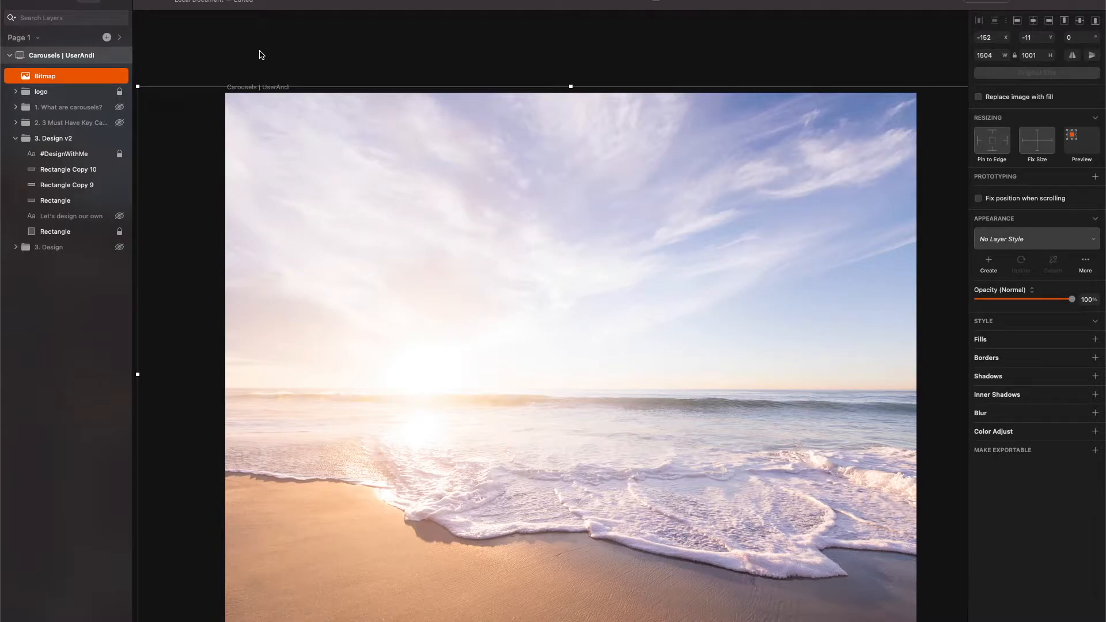
Step: Scale the beach bitmap to 70% from its center
key(super+k)
text(70)
key(Return)
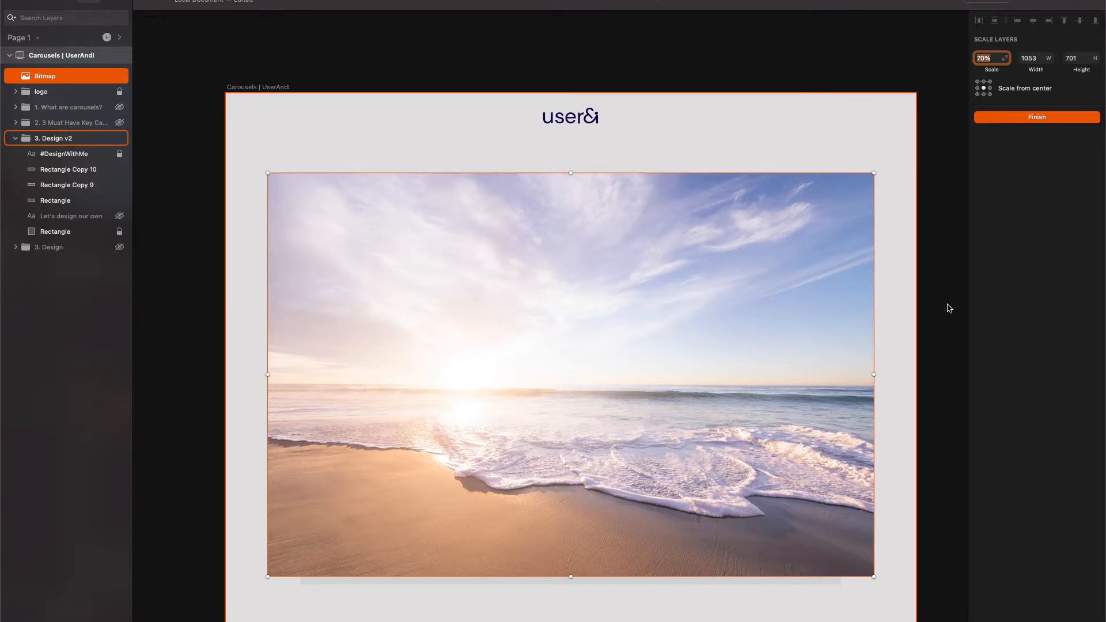
key(Return)
Step: Move the beach image up to Y 19 and place its layer above Rectangle Copy 10 in the 3. Design v2 group
drag(744, 392, 735, 321)
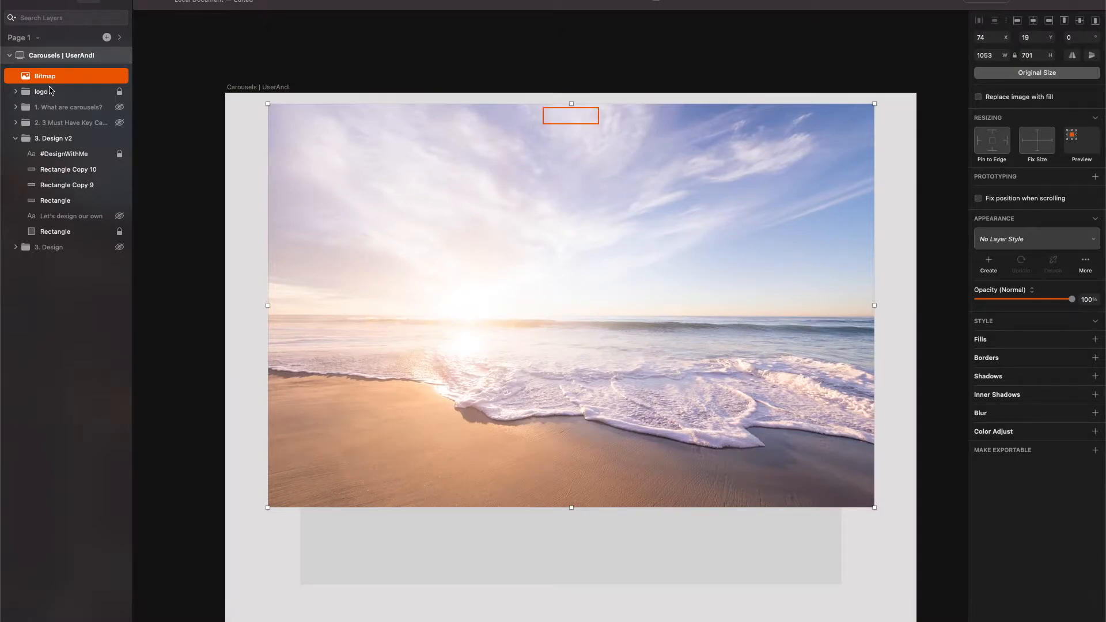
drag(32, 81, 59, 168)
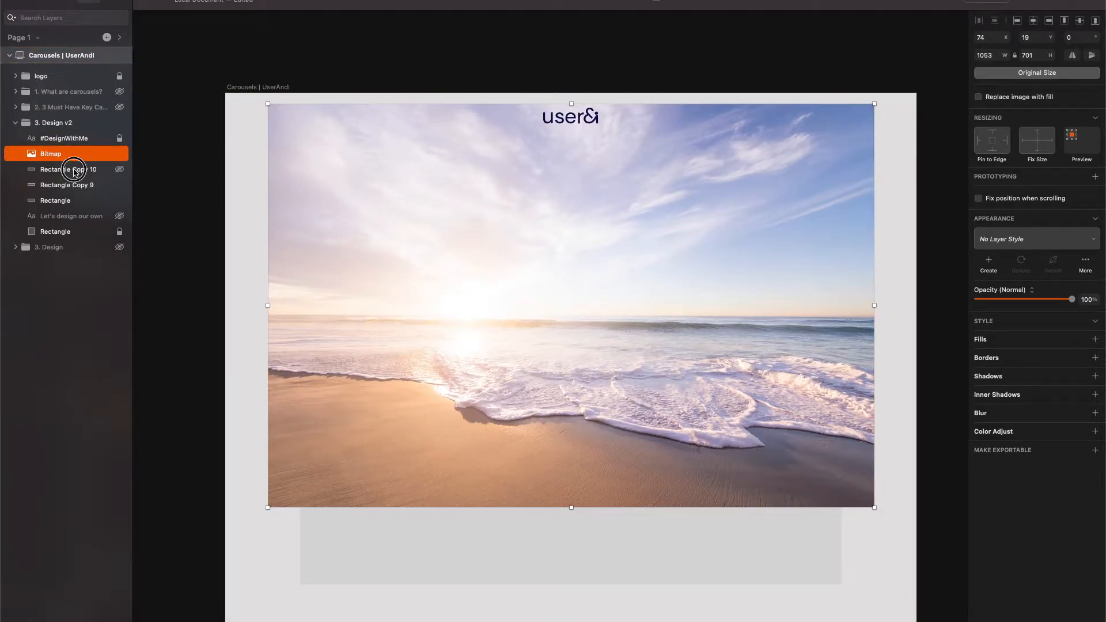
Step: Try masking the beach image with Rectangle Copy 10, and undo the mask
shift+click(75, 171)
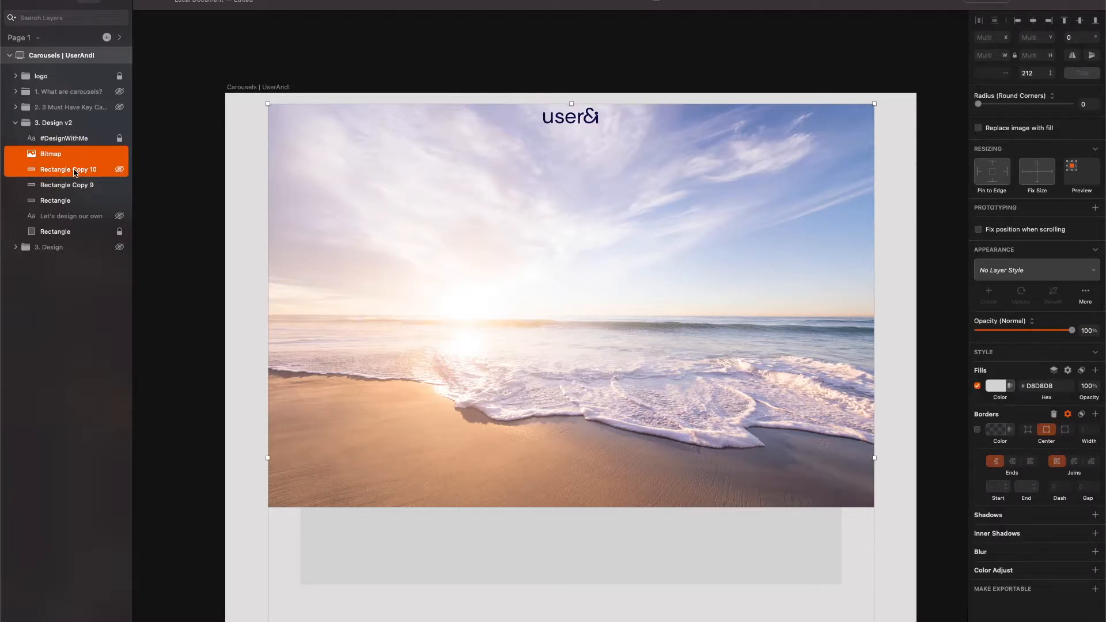
right_click(75, 170)
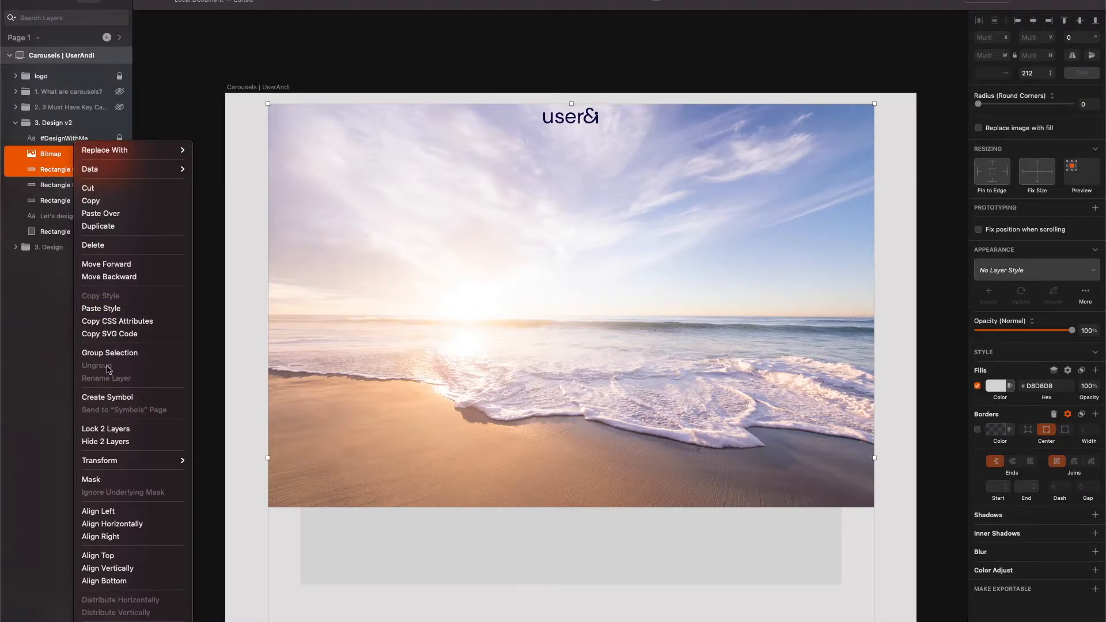
click(112, 477)
click(324, 443)
scroll(324, 442, down, 2)
scroll(324, 447, down, 3)
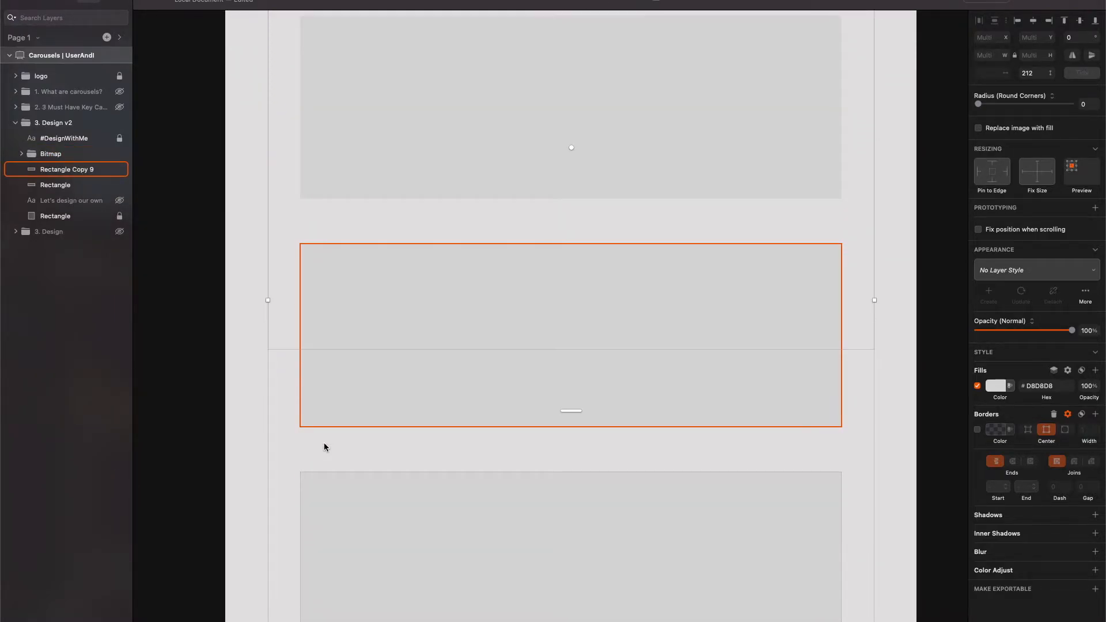
key(super+z)
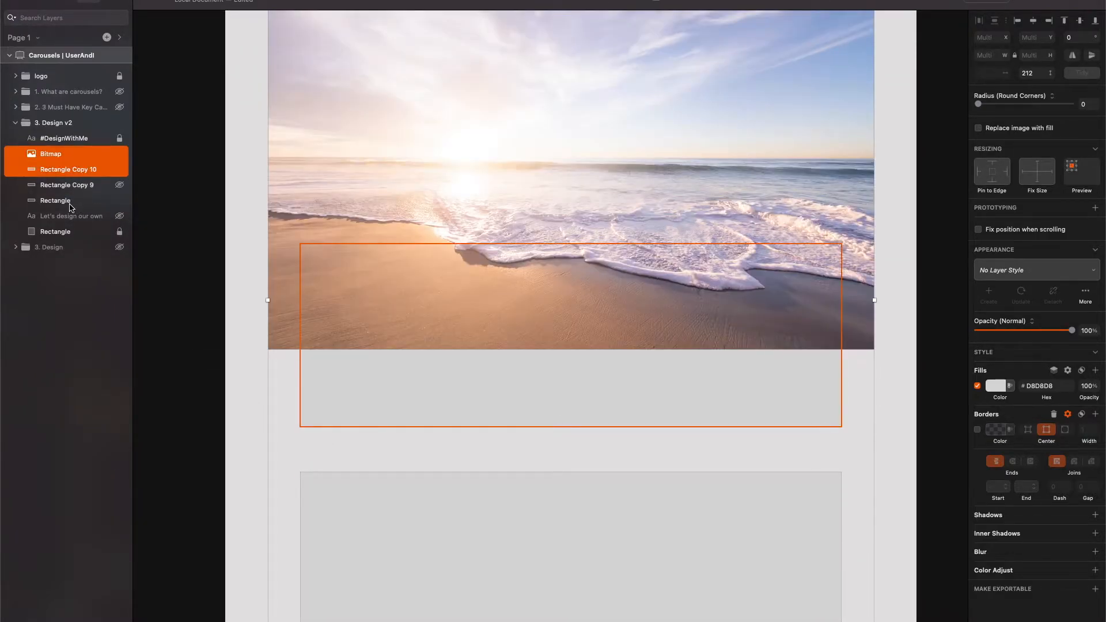
Step: Reorder the Bitmap layer to sit directly above the top band's Rectangle layer, and mask the image with that rectangle
click(70, 200)
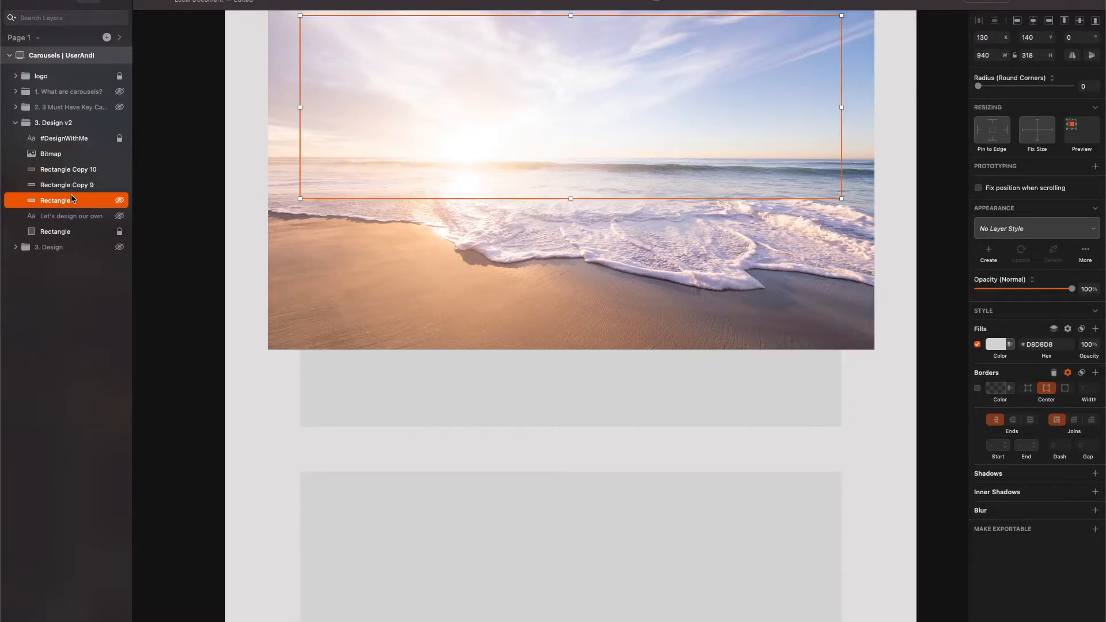
click(50, 154)
drag(51, 154, 55, 195)
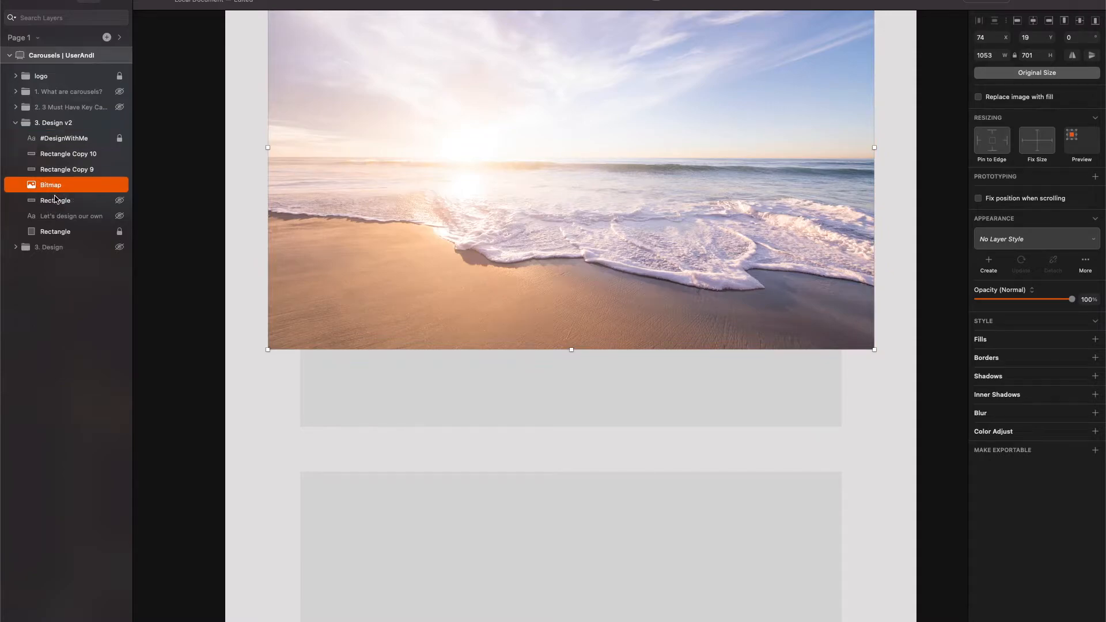
shift+click(58, 200)
right_click(60, 204)
click(115, 479)
scroll(257, 375, up, 5)
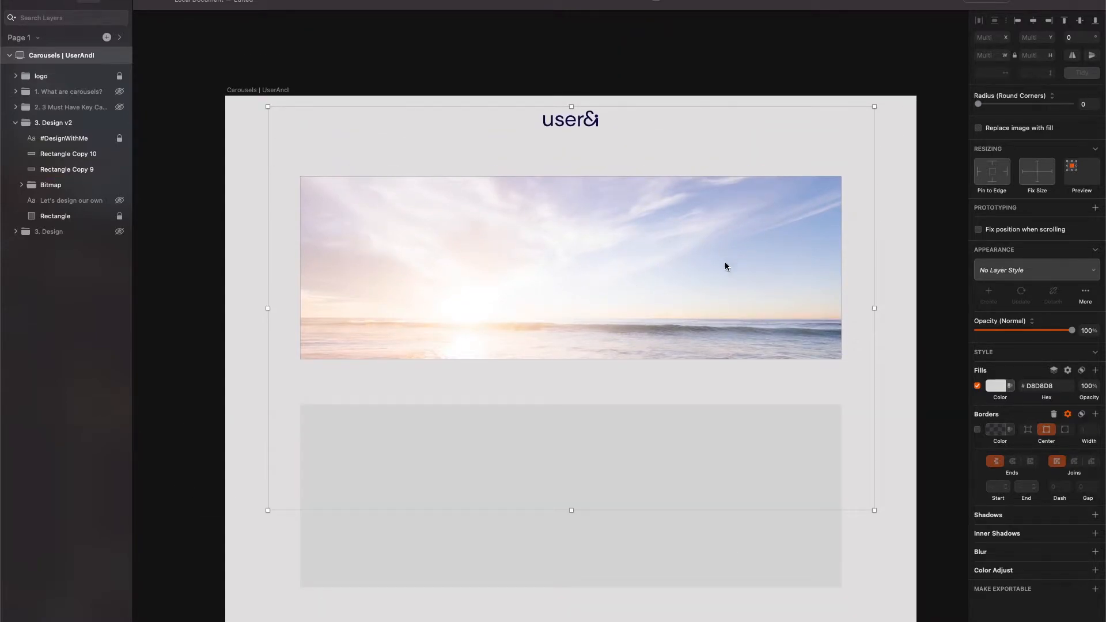
Step: Scale the beach image inside the mask to 90%
double_click(696, 290)
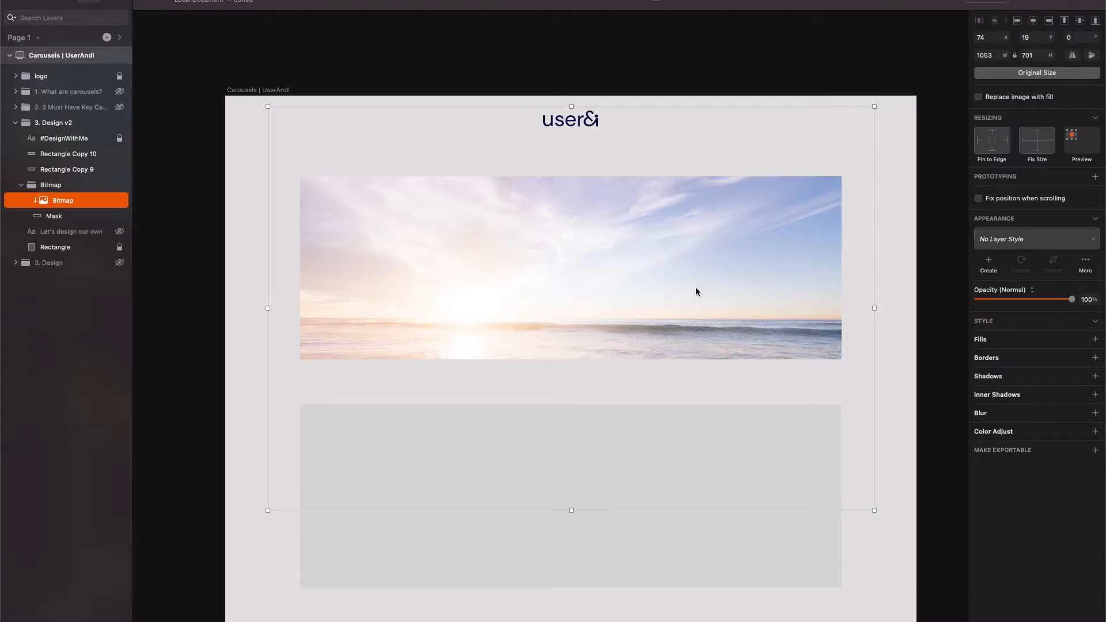
key(super+k)
text(90)
key(Return)
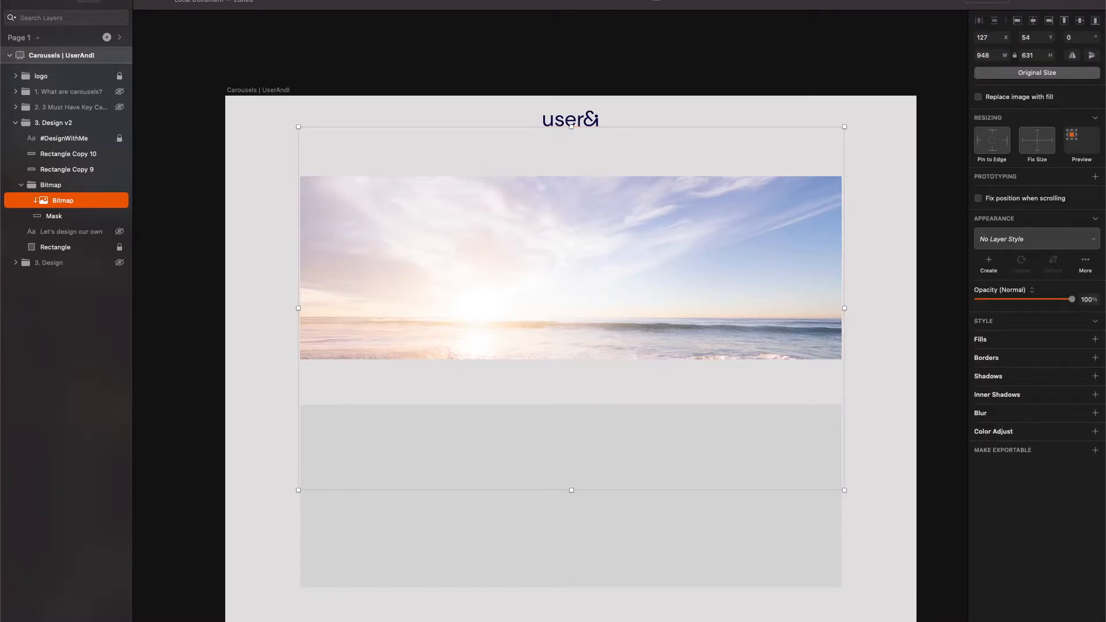
Step: Shift the beach image up inside its mask to Y -76 so the shoreline fills the band
key(shift+Up)
key(shift+Up)
key(shift+Up)
key(shift+Up)
key(shift+Up)
key(shift+Up)
key(shift+Up)
key(shift+Up)
key(shift+Up)
key(shift+Up)
key(shift+Up)
key(shift+Up)
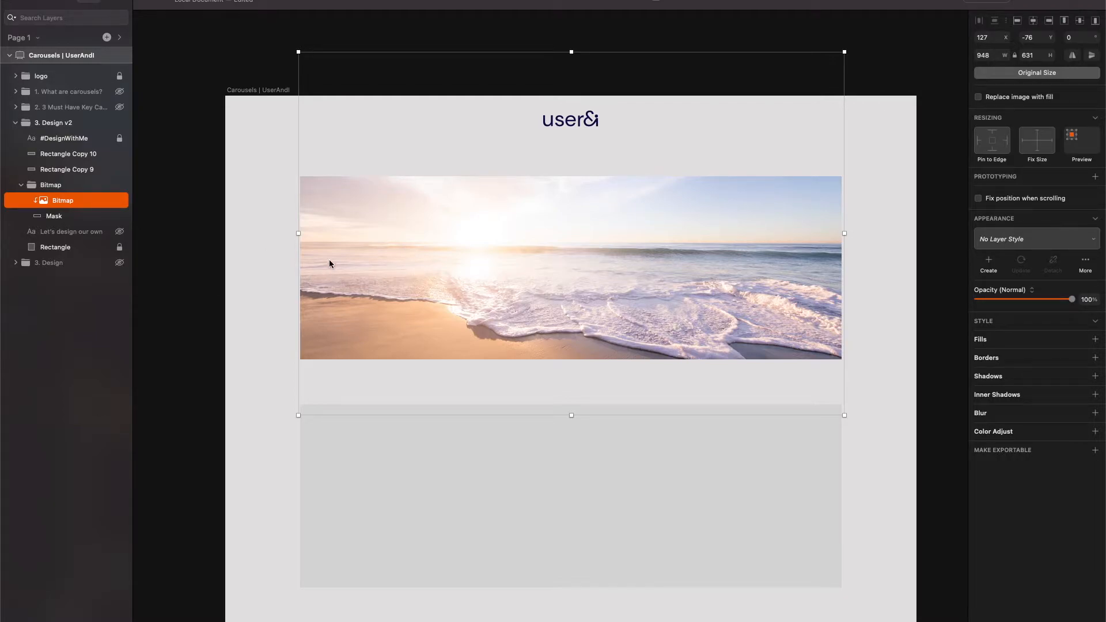
Step: Add the headline "Where will you visit?" inside the masked Bitmap group, above the beach image
click(199, 239)
double_click(392, 233)
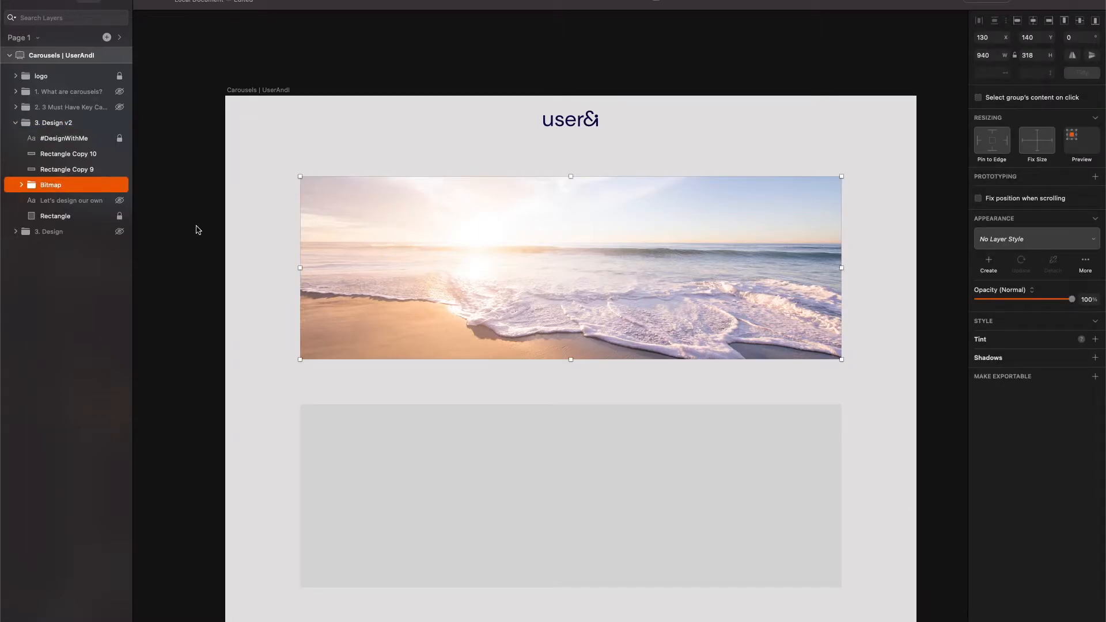
click(21, 184)
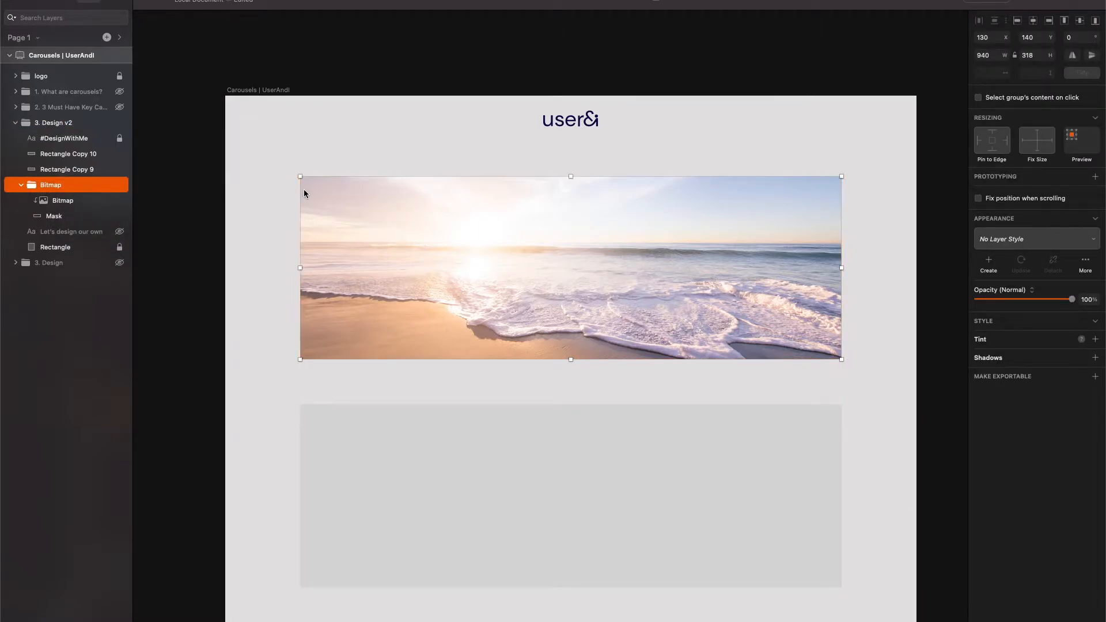
click(335, 185)
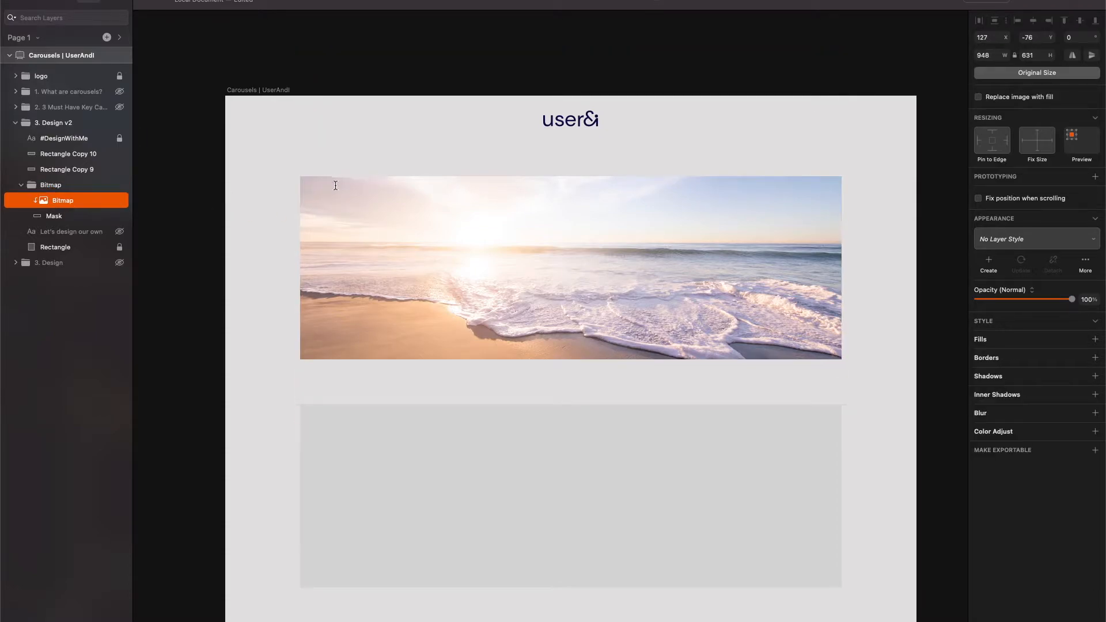
click(323, 210)
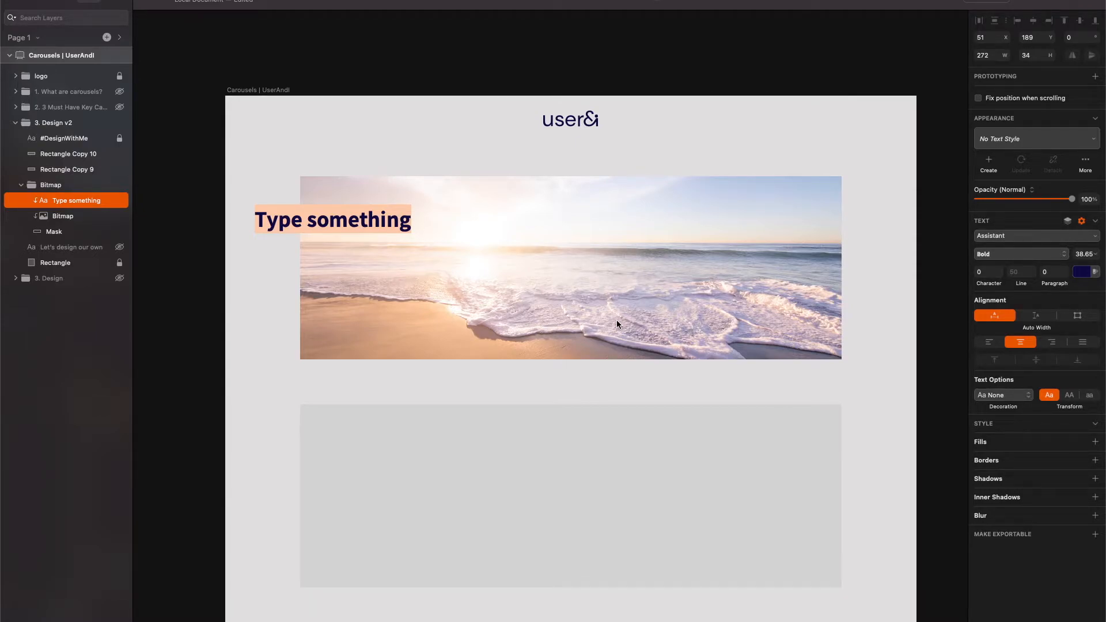
text(Where )
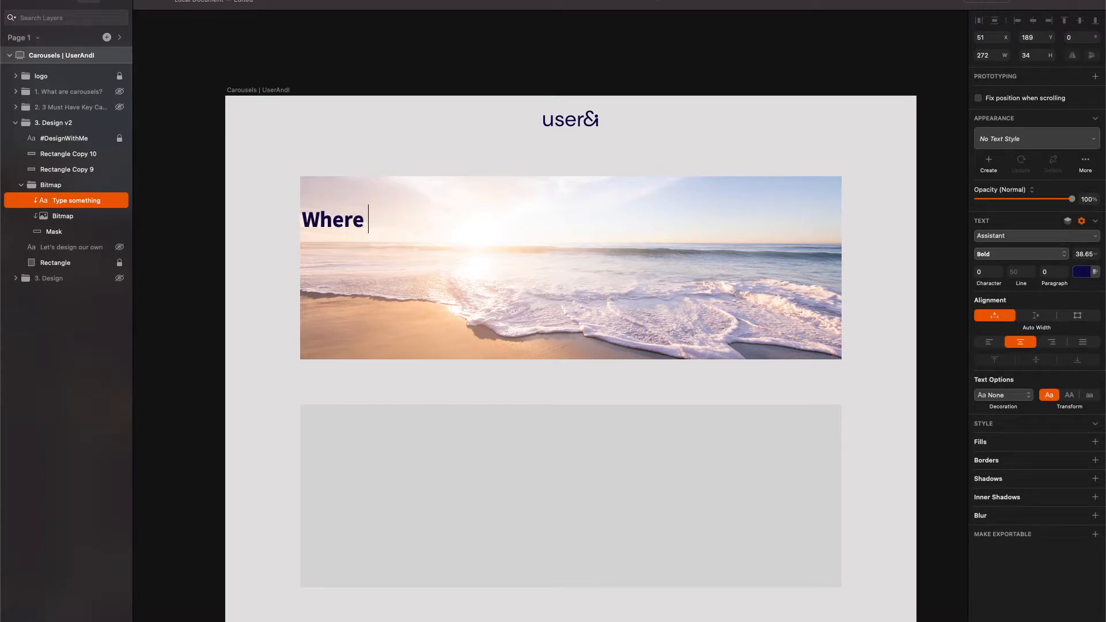
text(y)
key(BackSpace)
text(wil)
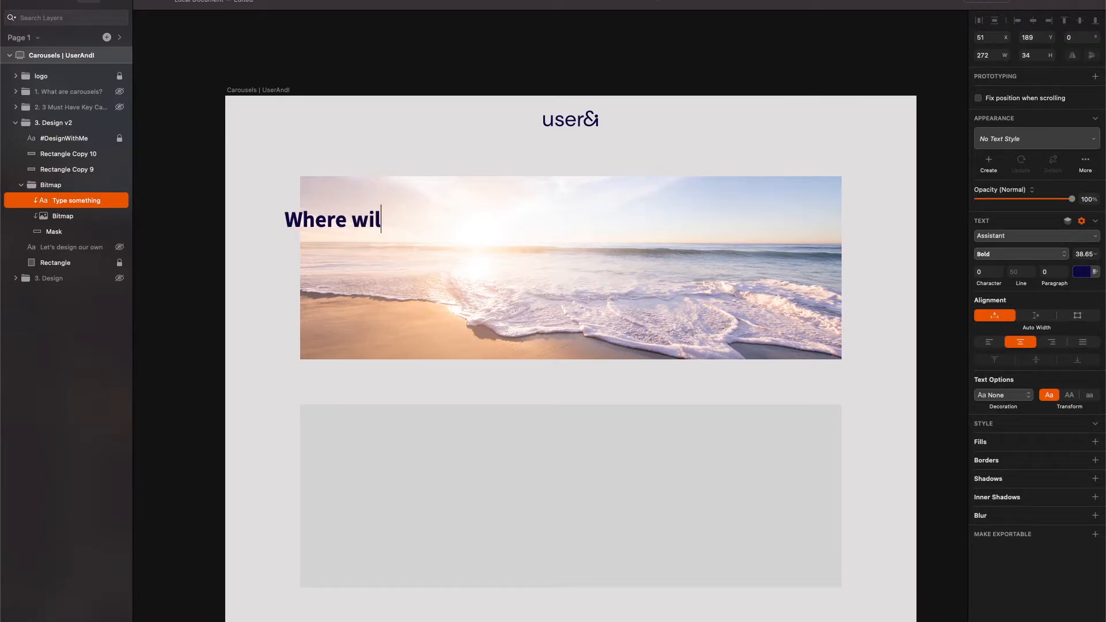
text(l you visit?)
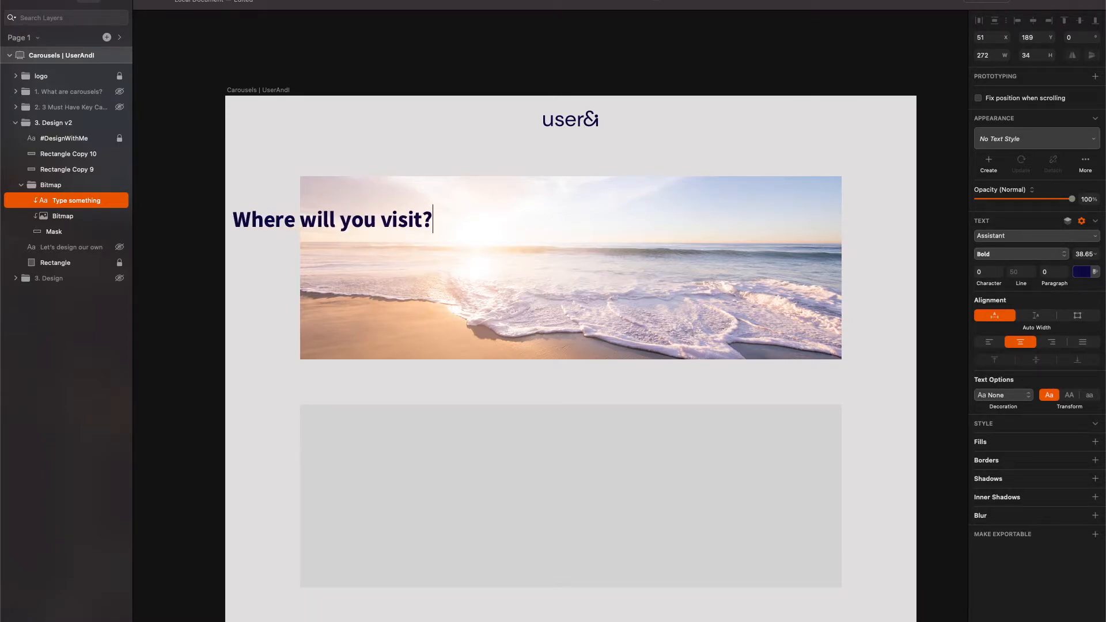
key(Escape)
Step: Move the headline onto the upper-left area of the beach photo, at about X 174.5, Y 190
drag(341, 230, 429, 217)
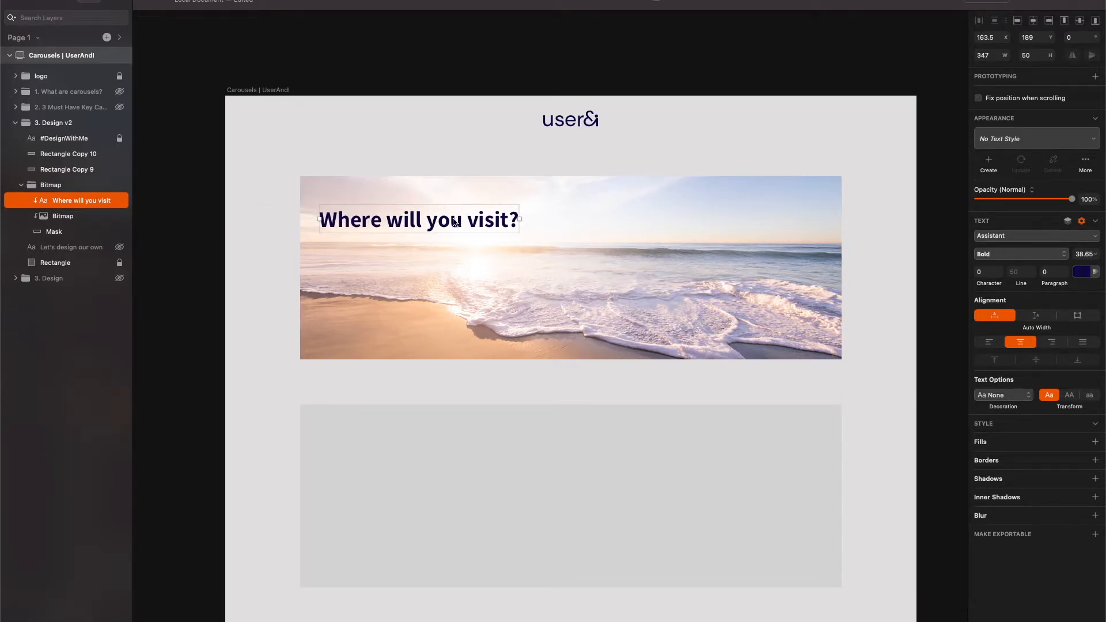
double_click(437, 223)
click(469, 219)
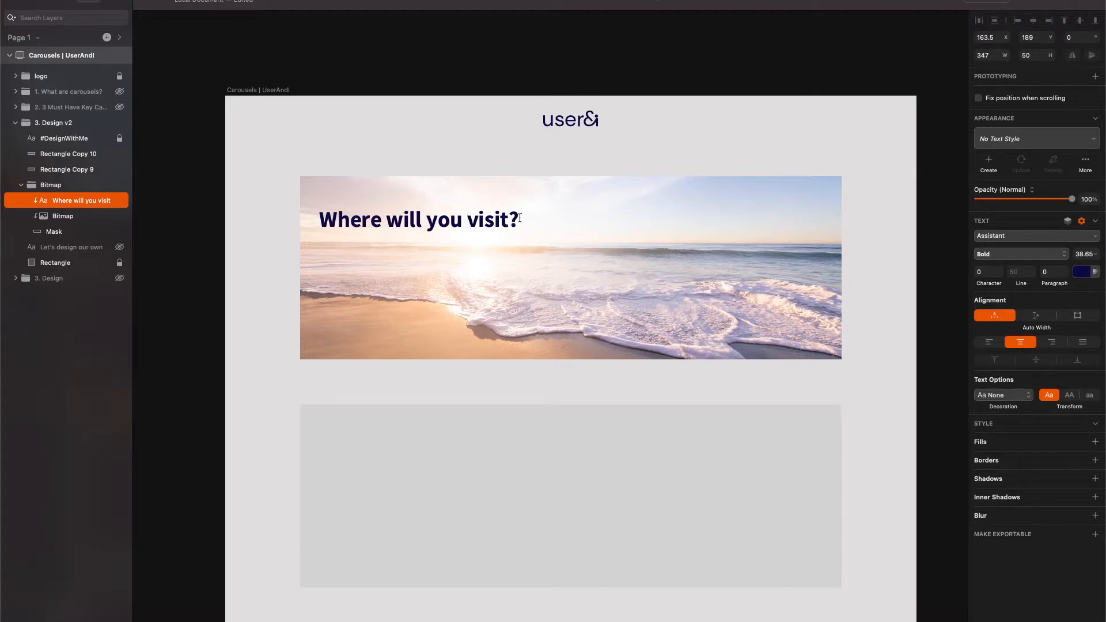
key(Escape)
mouse_move(470, 220)
mouse_down()
mouse_move(489, 217)
mouse_move(474, 211)
mouse_move(469, 223)
mouse_up()
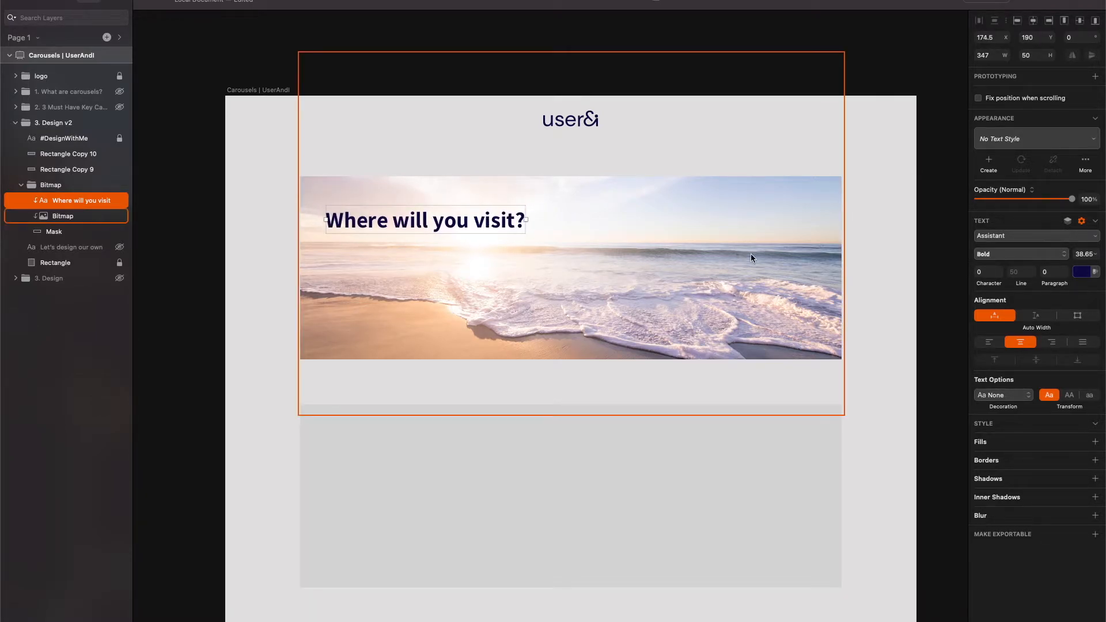
Step: Change the headline's text colour to near-black 0B0A19
click(1082, 273)
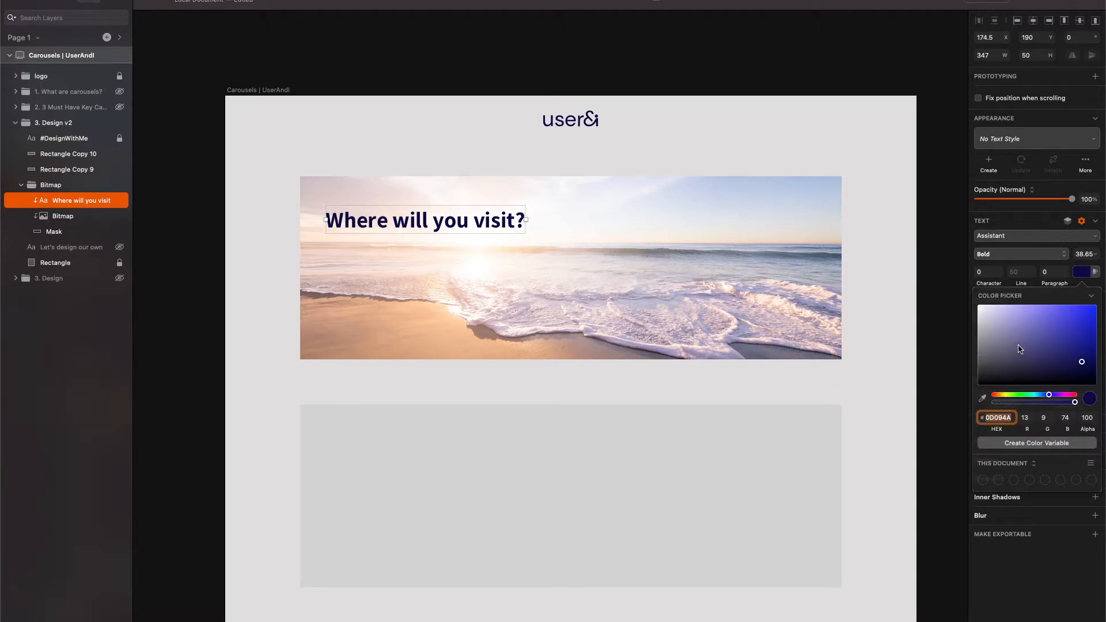
drag(1011, 340, 1049, 378)
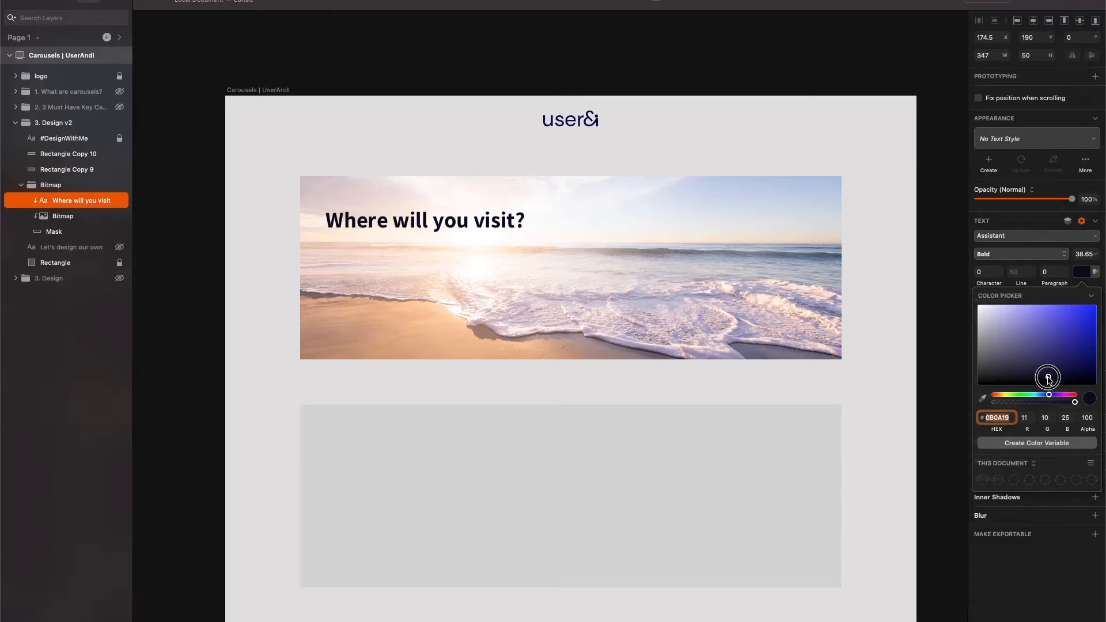
click(928, 297)
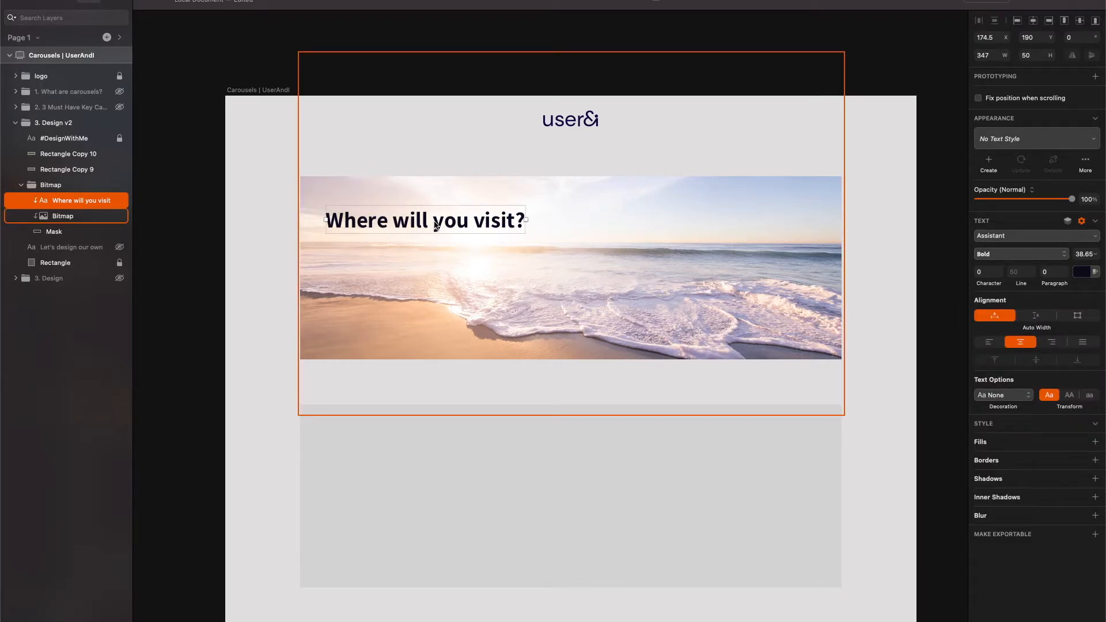
Step: Draw a rectangle about 426 × 67 px over the headline, and place its layer directly beneath the text
key(r)
mouse_move(288, 201)
mouse_down()
mouse_move(459, 242)
mouse_move(534, 239)
mouse_up()
drag(69, 202, 71, 222)
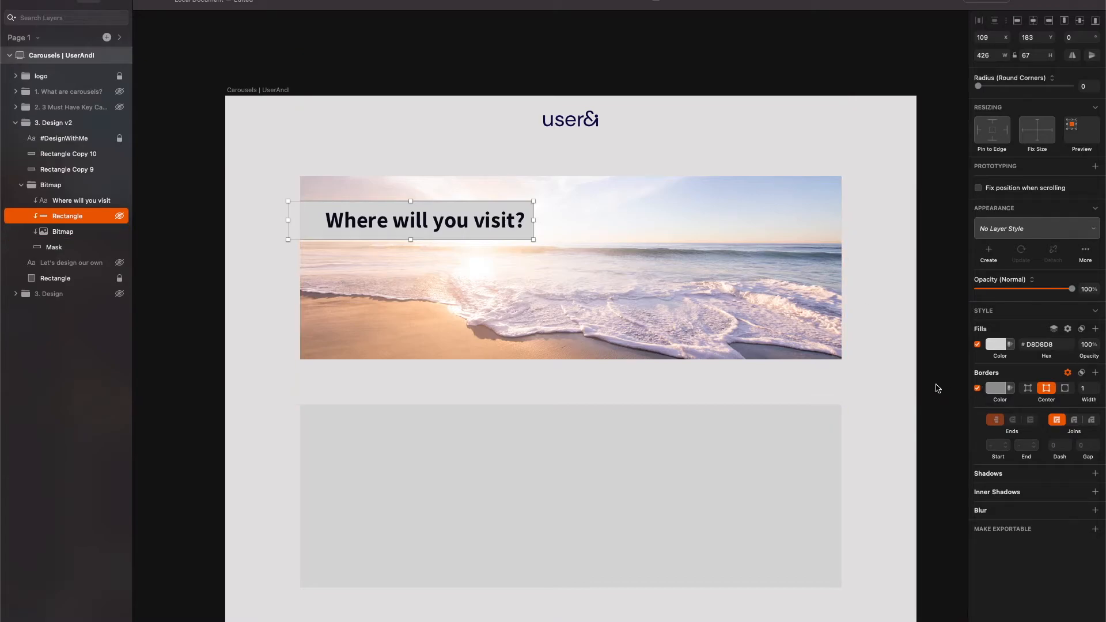
Step: Turn off the new rectangle's border and set its fill to white FFFFFF
click(979, 389)
click(994, 346)
drag(999, 408, 935, 357)
click(637, 282)
Step: Nudge the headline left to X 154.5 and scale it to 90% from its centre
click(450, 223)
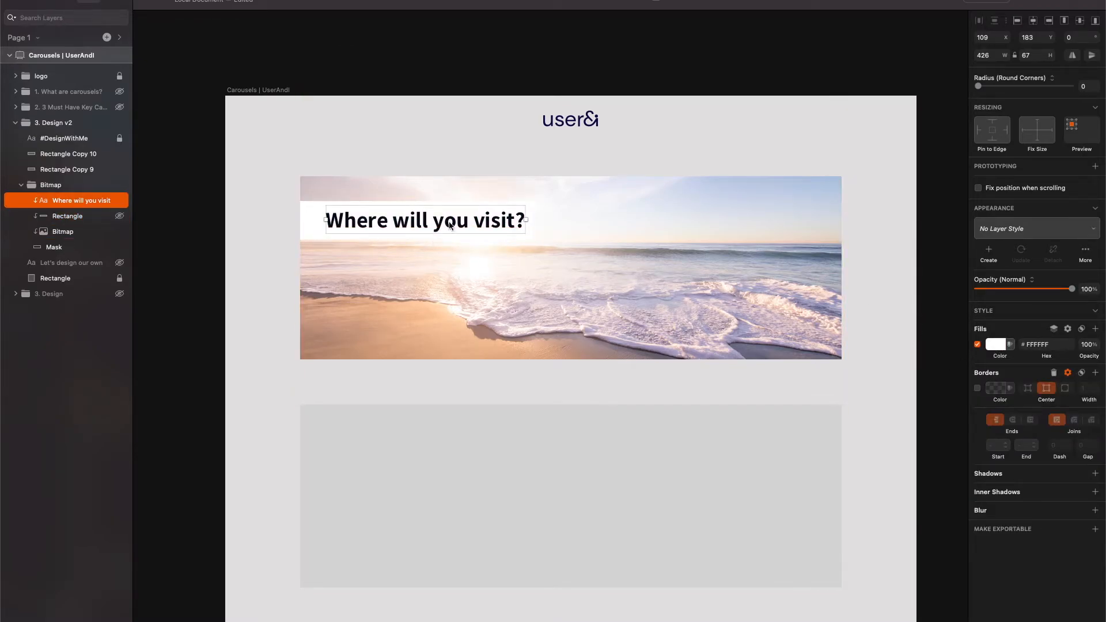
key(shift+Left)
key(shift+Left)
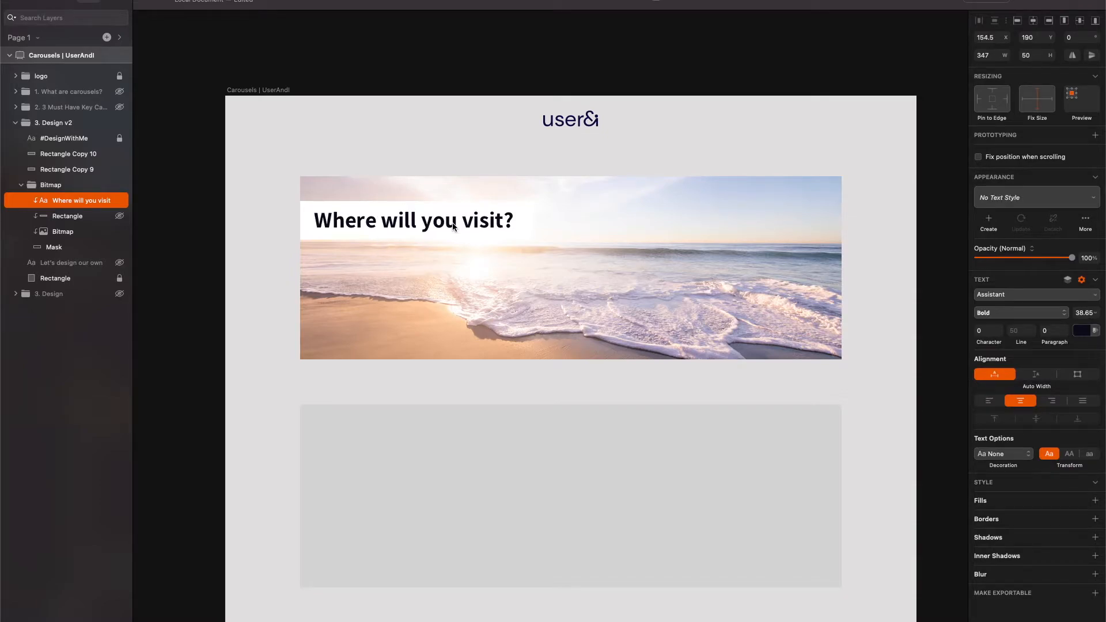
key(super+k)
text(90)
key(Return)
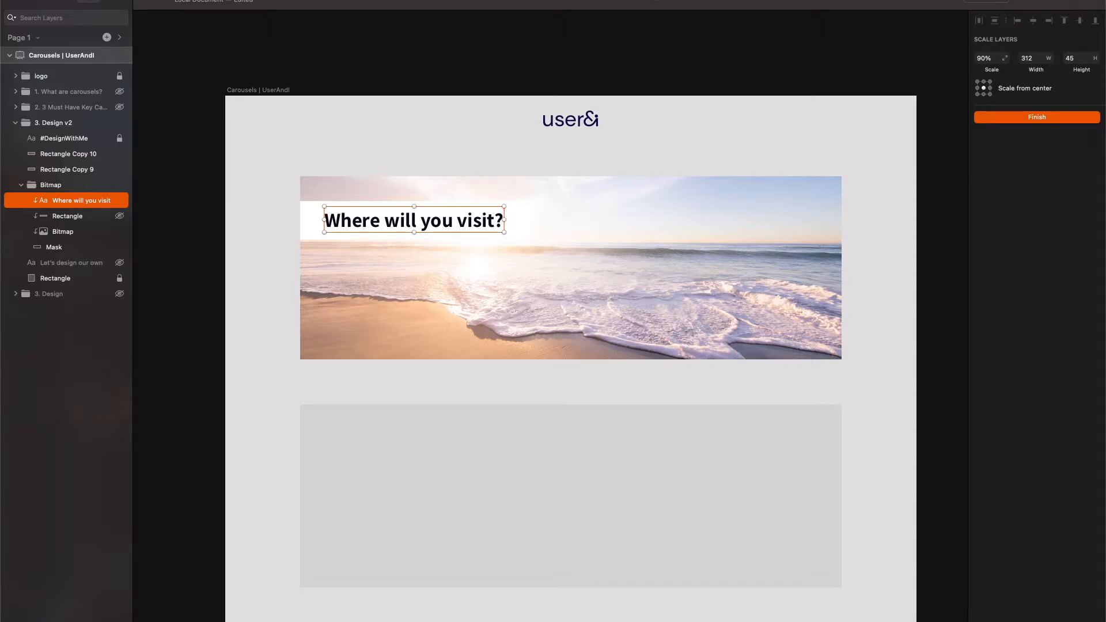
key(Return)
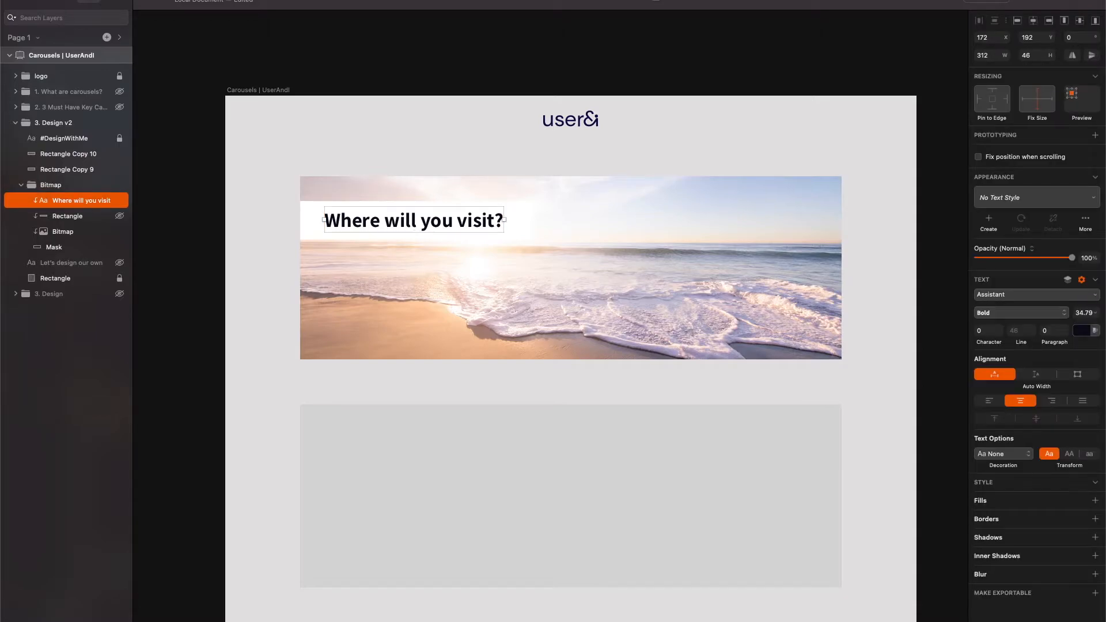
Step: Nudge the scaled headline left over the white rectangle to X 155, keeping it at Y 192
key(Left)
key(Left)
key(Left)
key(Left)
key(Left)
key(Left)
key(Left)
key(Left)
key(Left)
key(Left)
key(Left)
key(Left)
key(Left)
key(Left)
key(Left)
key(Left)
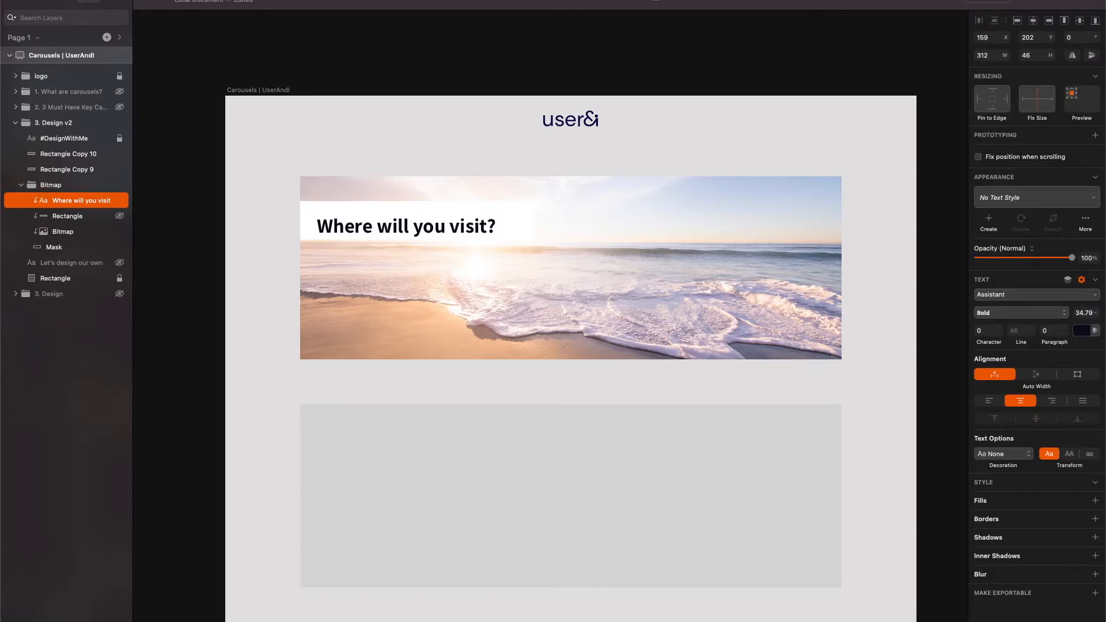
key(Left)
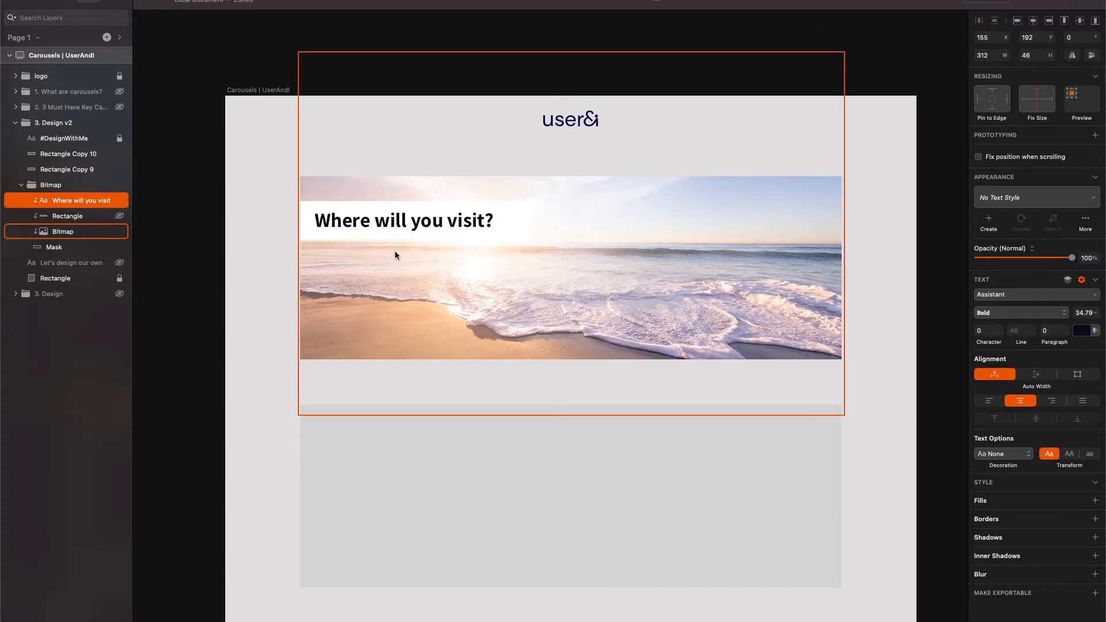
Step: Shift the white rectangle left to X 89, then group it with the headline under the name Title
click(523, 231)
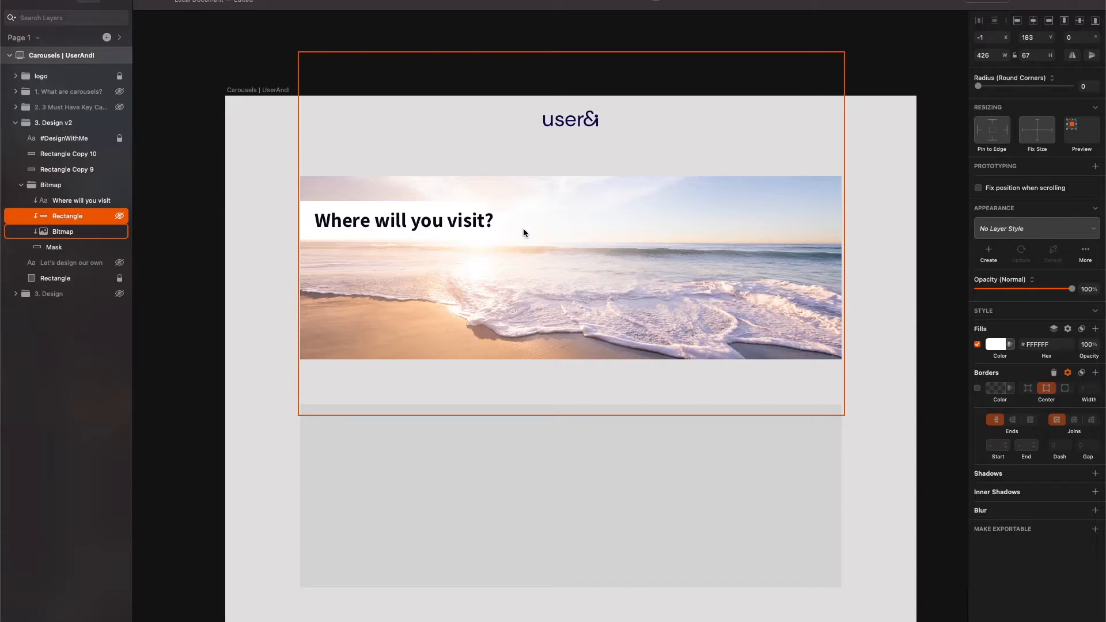
shift+click(99, 206)
key(super+g)
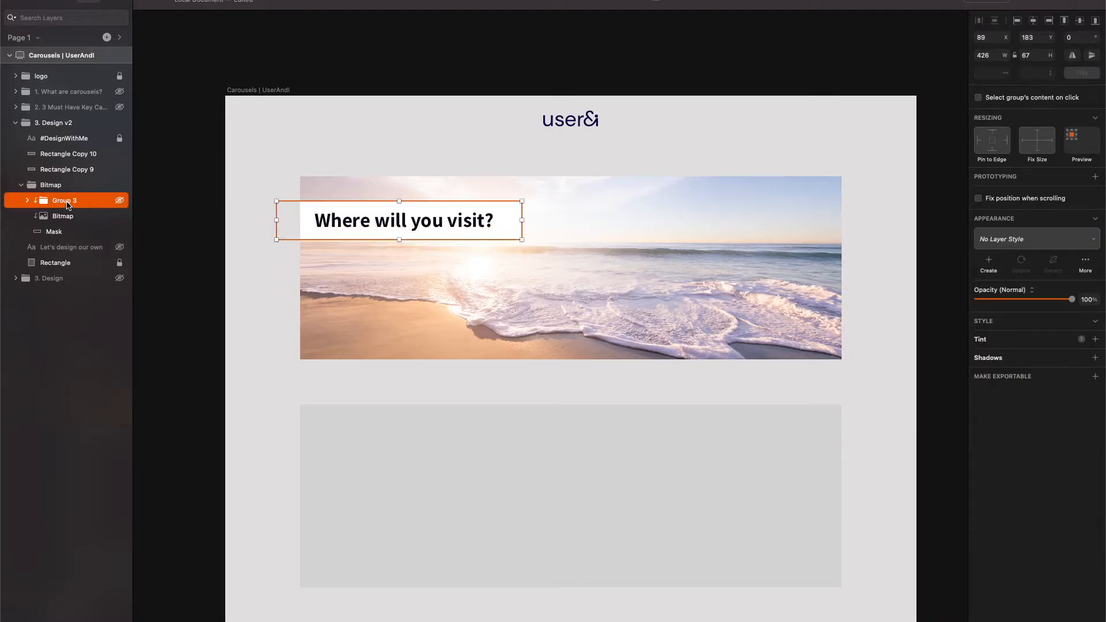
double_click(56, 202)
text(T)
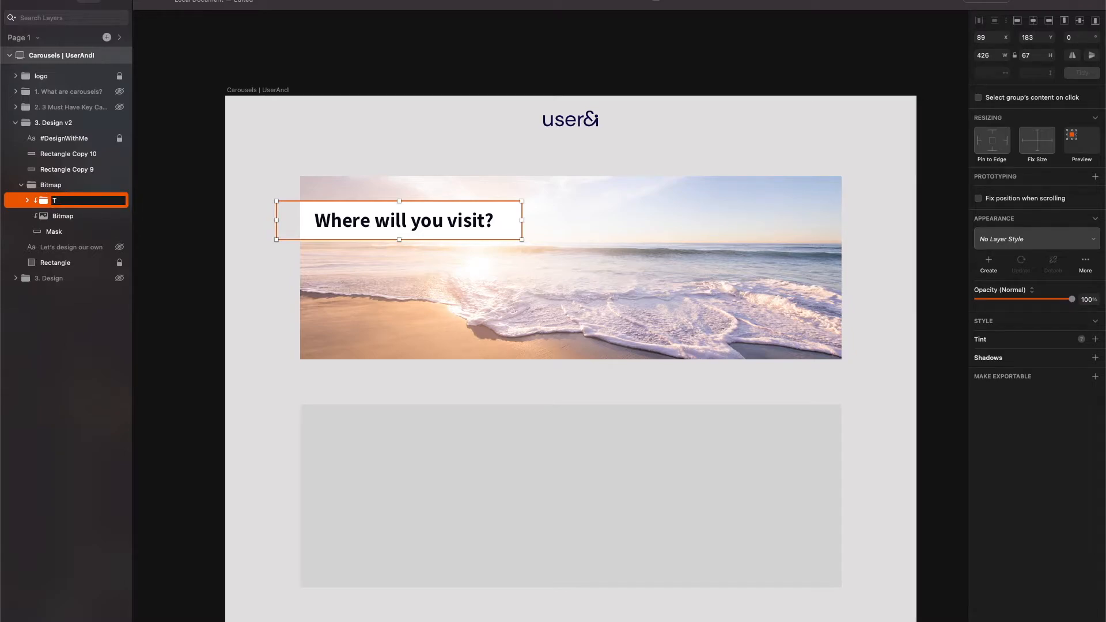
key(Return)
Step: Move the Title group down to Y 363, near the lower edge of the beach photo
key(shift+Down)
key(shift+Down)
key(shift+Down)
key(shift+Down)
key(shift+Down)
key(shift+Down)
key(shift+Down)
key(shift+Down)
key(shift+Down)
key(shift+Down)
key(shift+Down)
key(shift+Down)
key(shift+Down)
key(shift+Down)
key(shift+Down)
key(shift+Down)
key(shift+Down)
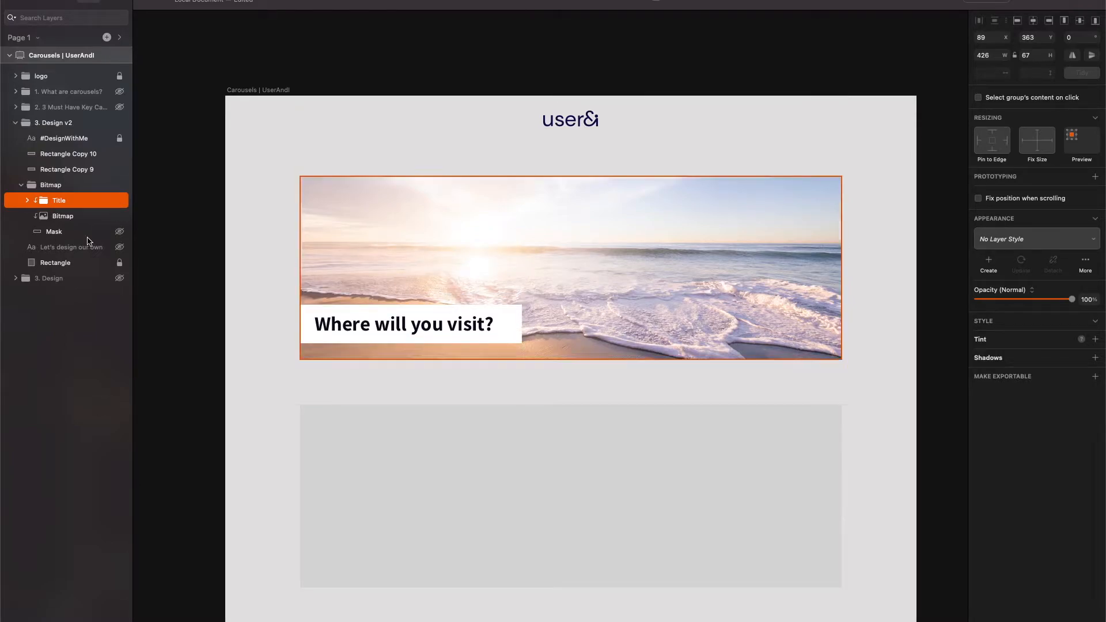
Step: Shift the white rectangle inside the Title group left to X 64, tightening the space after the headline
double_click(519, 333)
key(shift+Left)
key(shift+Left)
key(shift+Left)
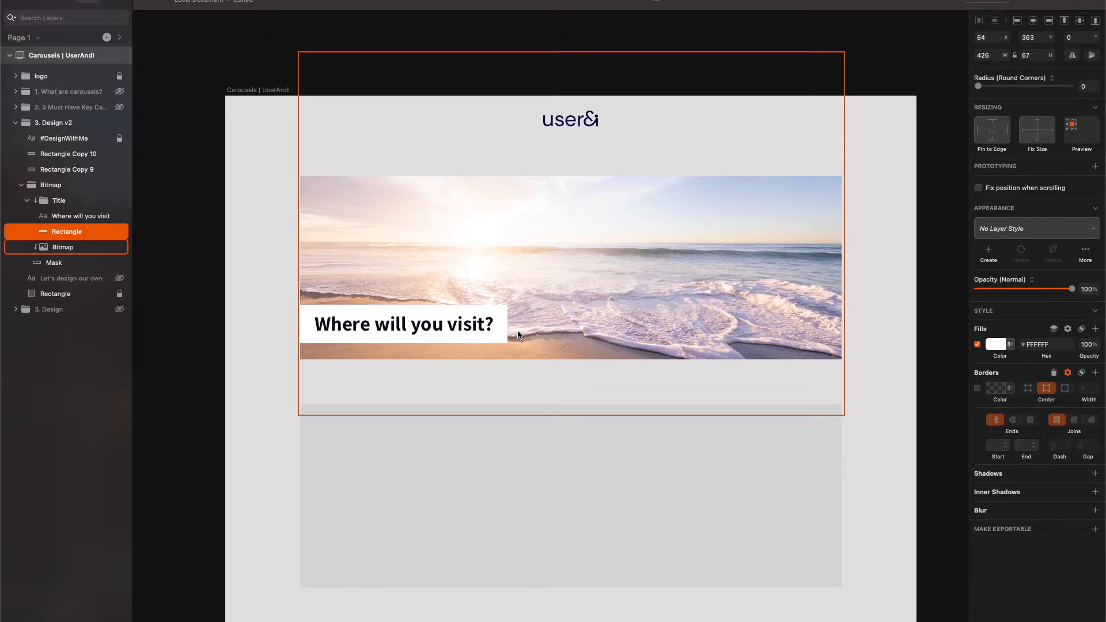
Step: Scale the headline text to 80%, anchored from its left side
click(461, 319)
key(super+k)
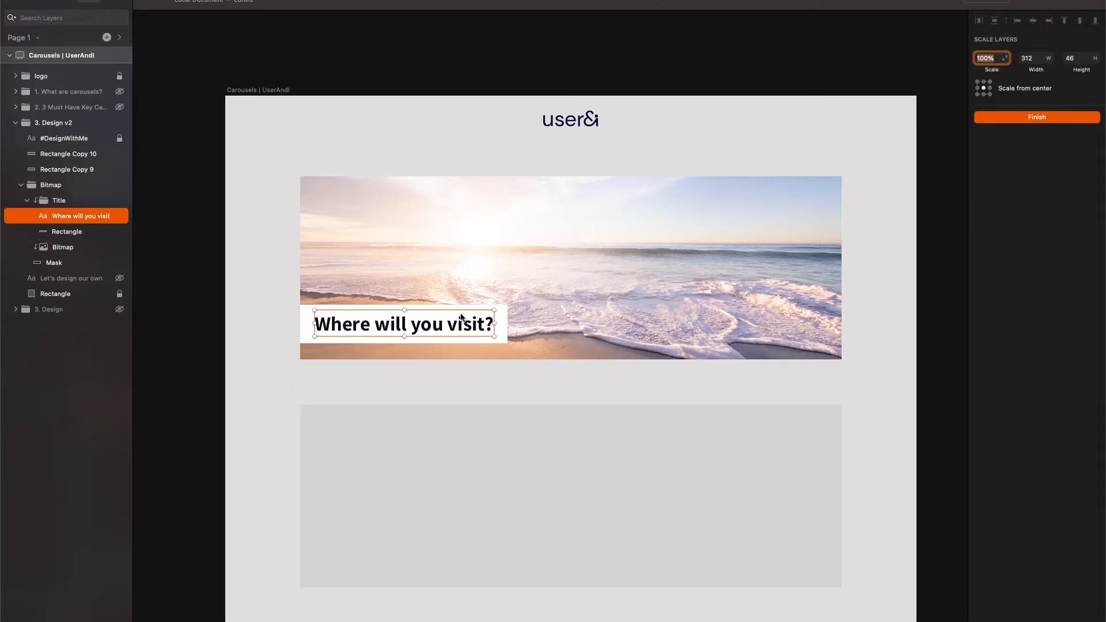
click(978, 89)
text(80)
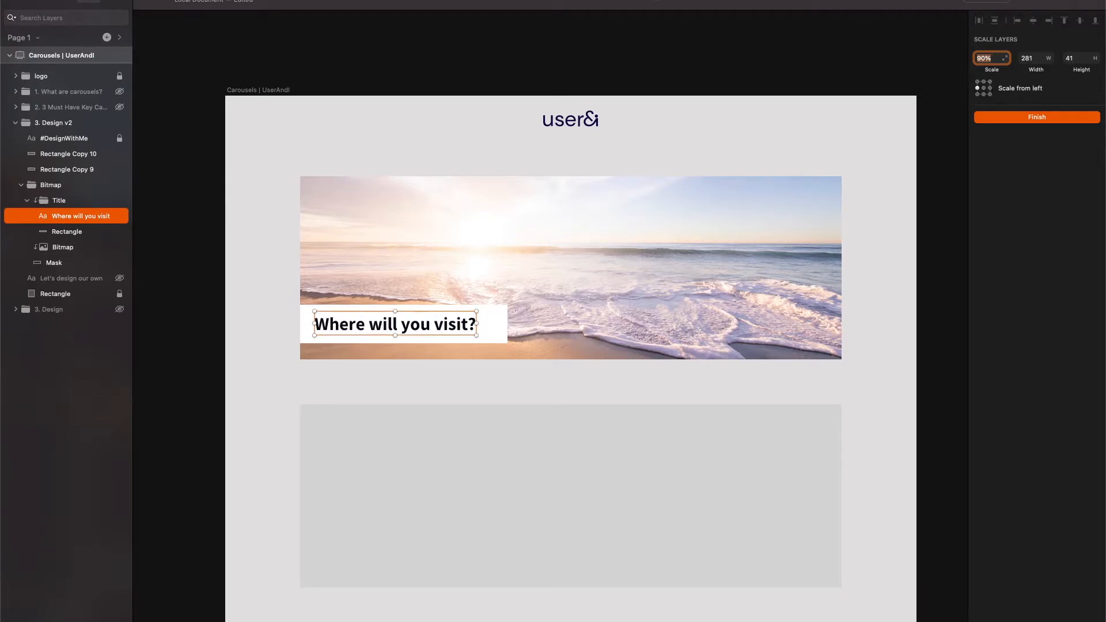
key(Return)
key(Return)
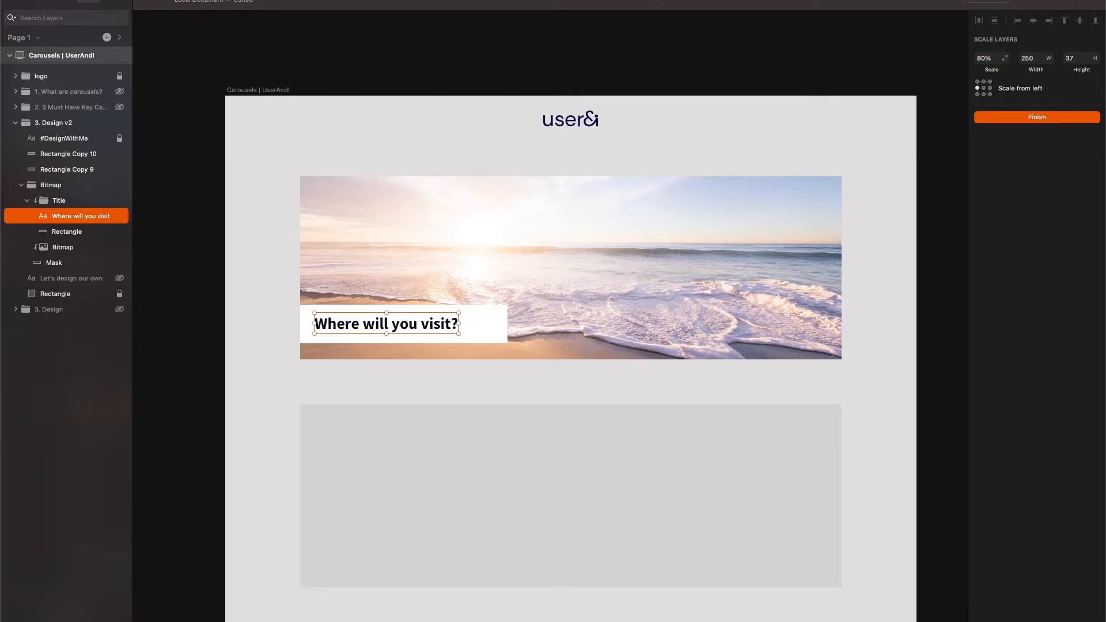
click(1037, 117)
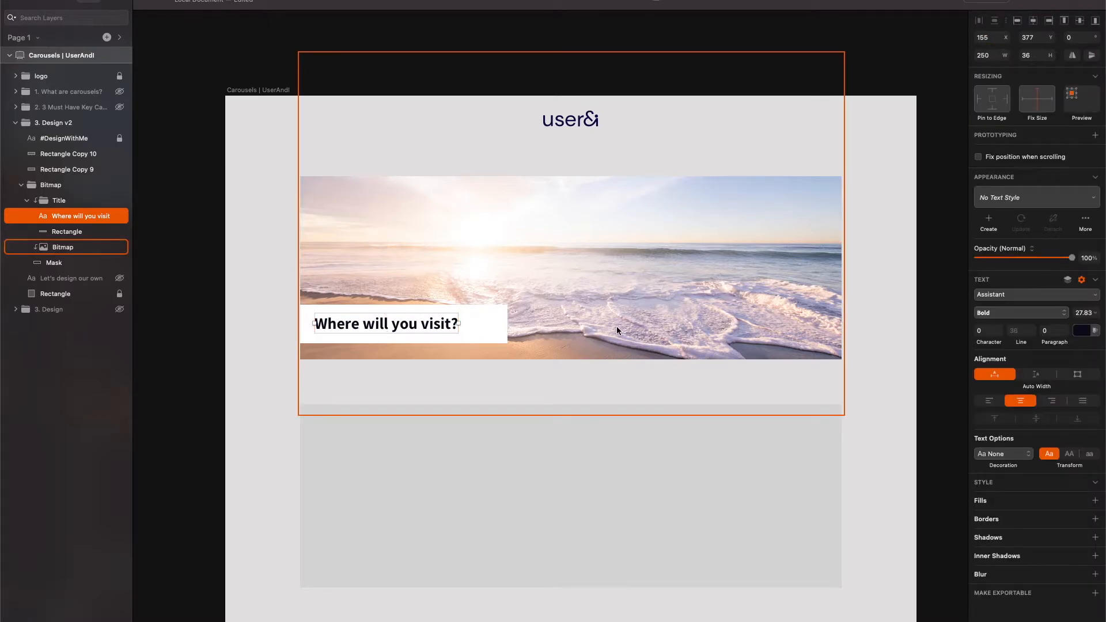
Step: Move the white rectangle behind the headline to X 14, Y 368
click(487, 331)
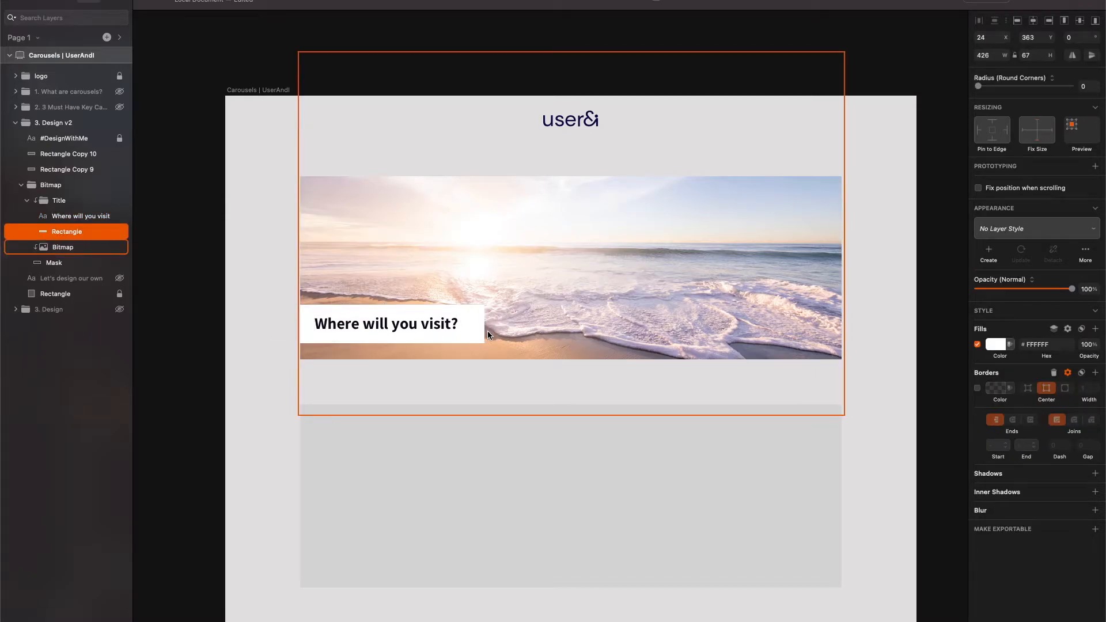
key(Down)
key(Down)
key(Down)
key(Down)
key(Down)
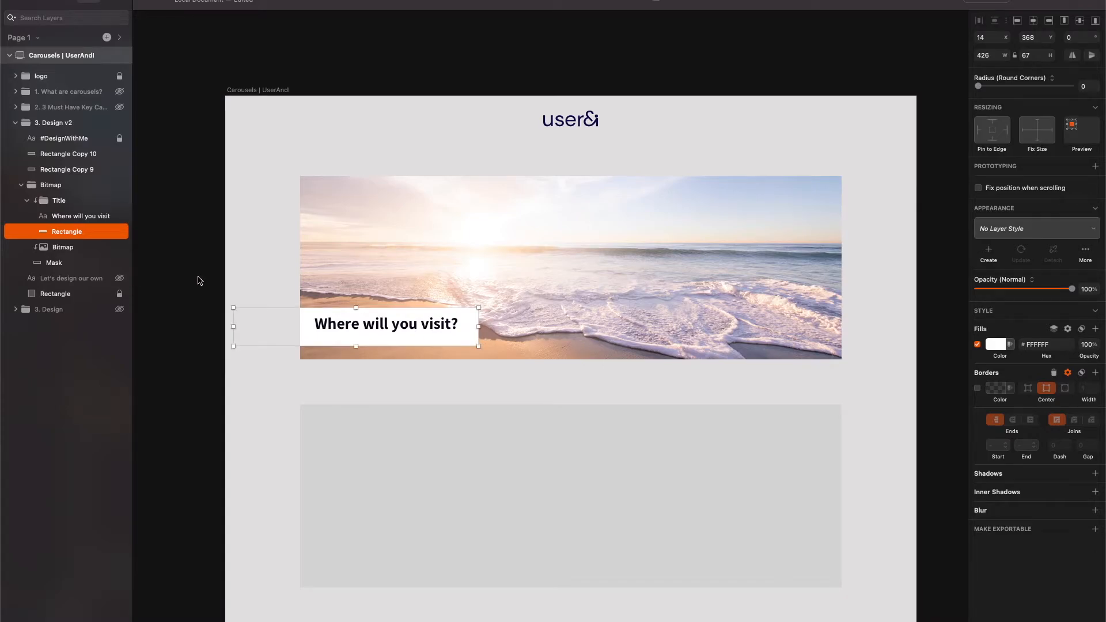
Step: Reduce the white rectangle's height to 55 px from its lower edge, and shift it left to X -4
drag(356, 348, 356, 339)
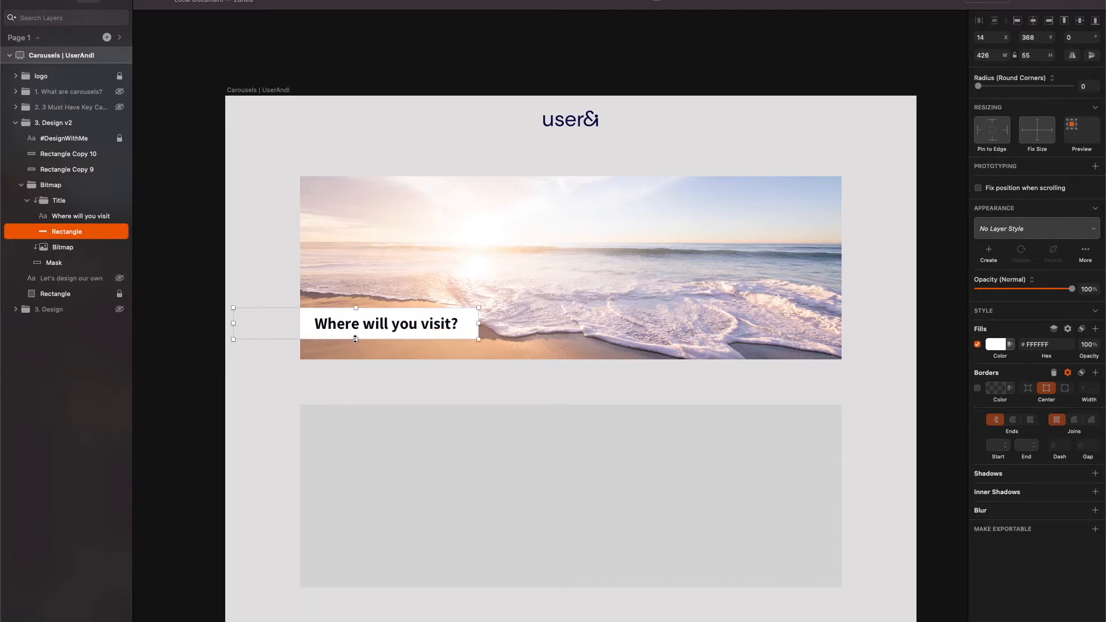
key(shift+Left)
key(shift+Left)
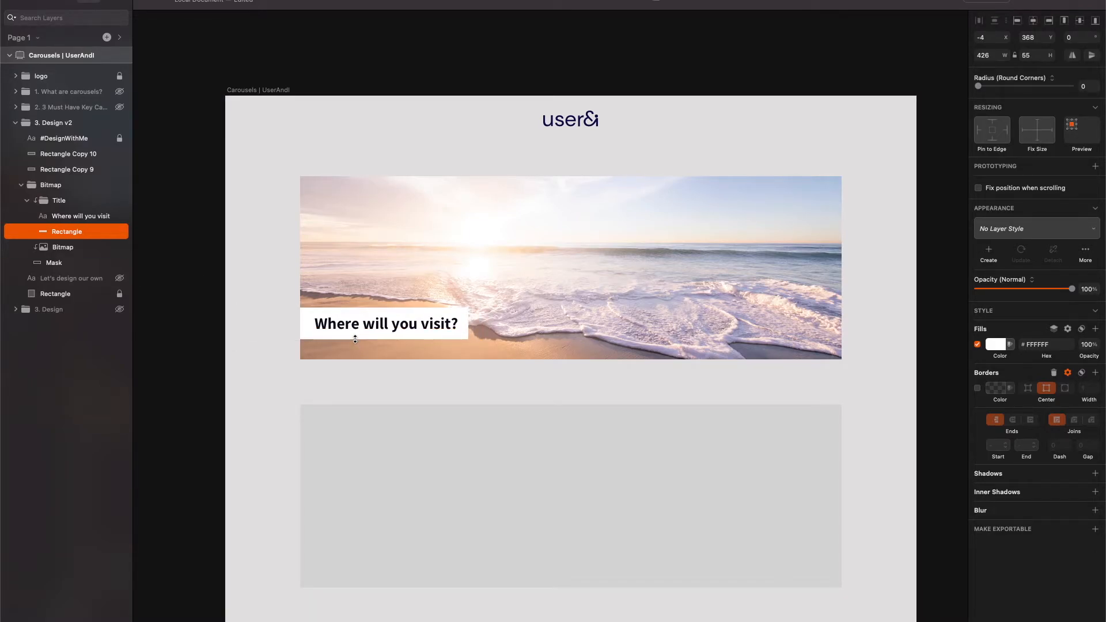
Step: Round the corners of the white rectangle behind the headline to a radius of 6
click(168, 375)
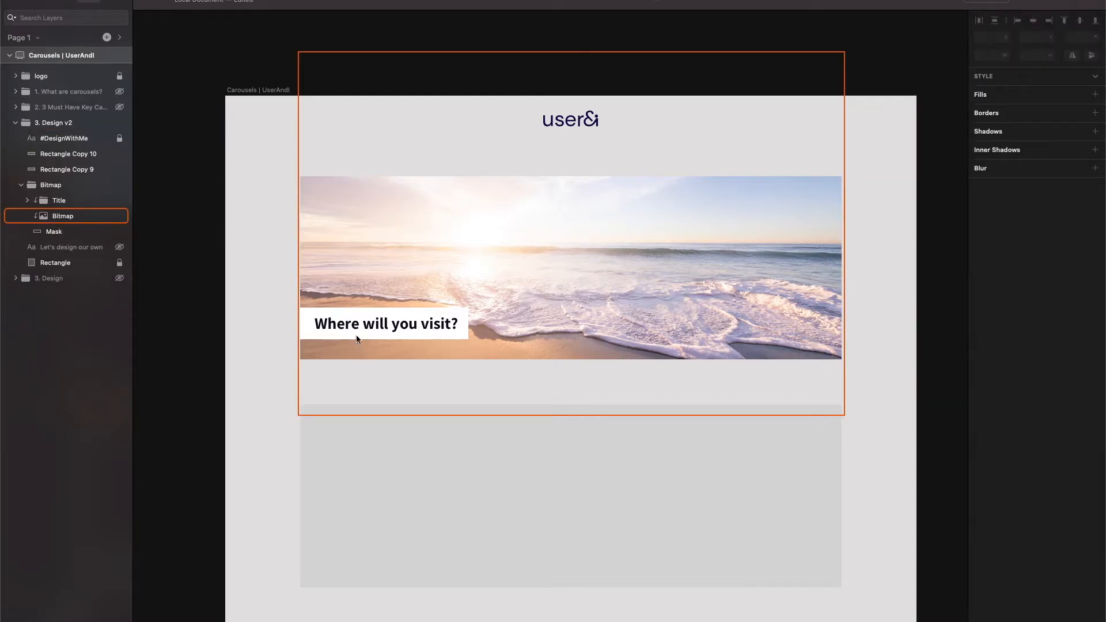
click(382, 332)
click(452, 337)
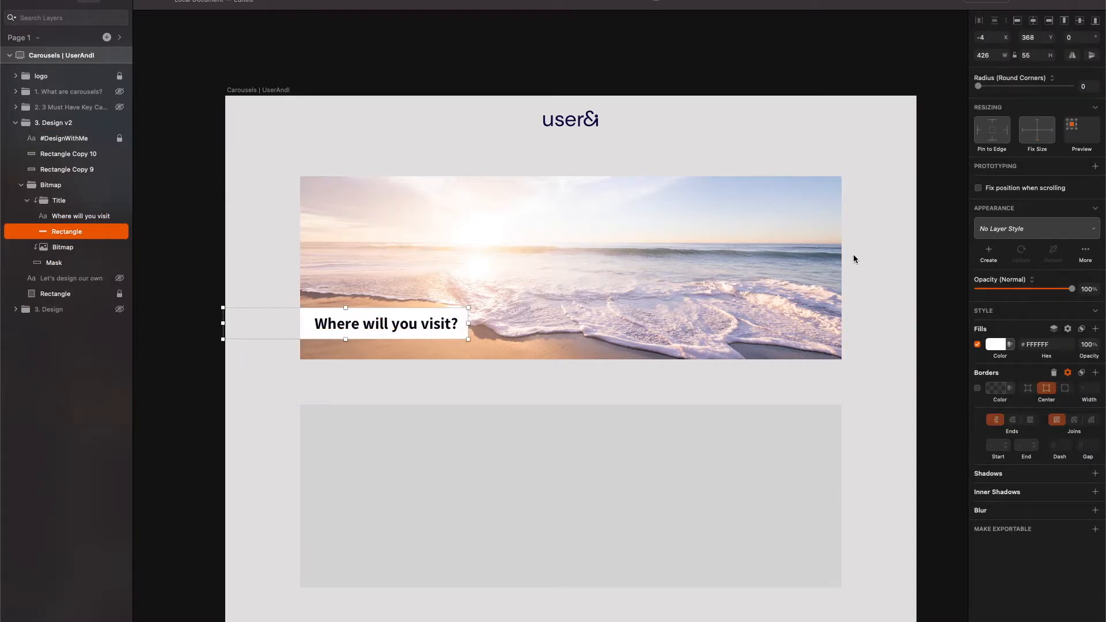
click(1086, 87)
text(4)
key(Up)
key(Down)
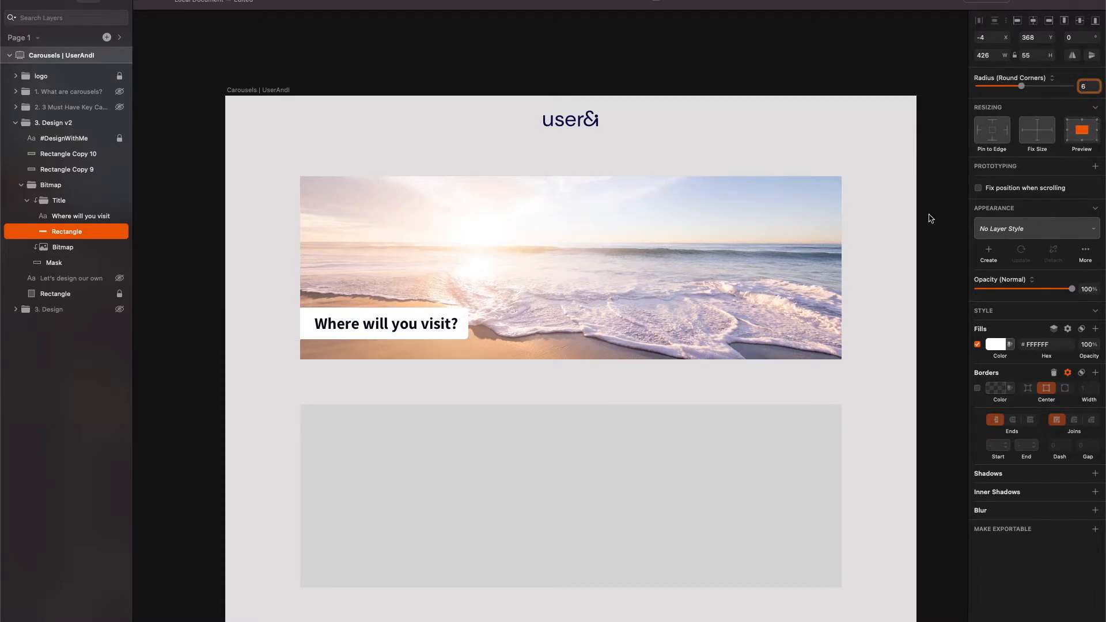
click(925, 221)
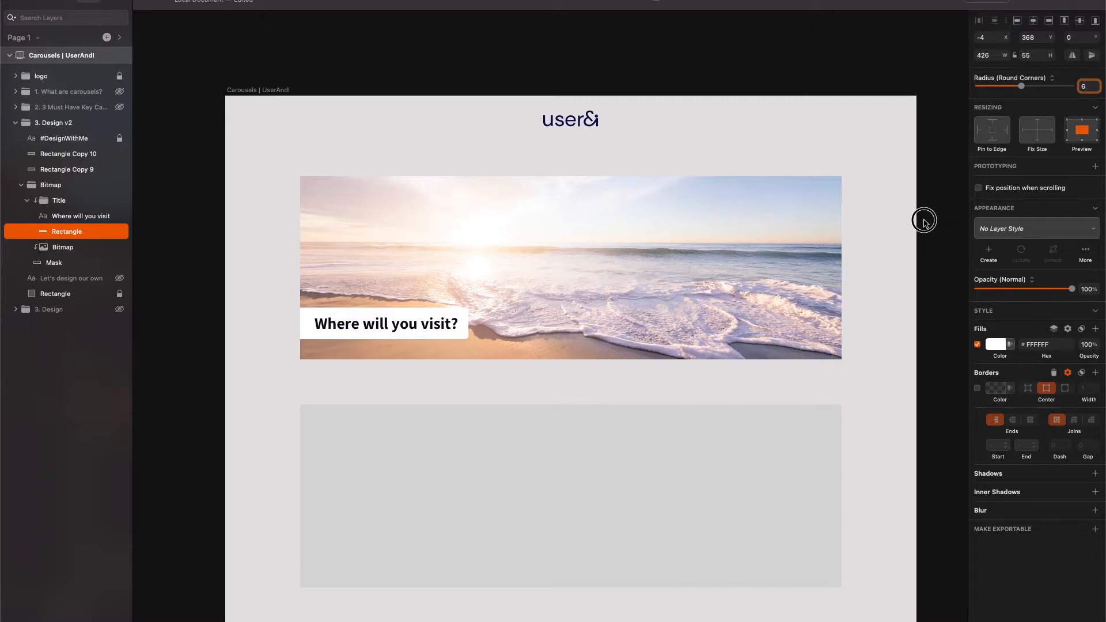
Step: Recolour the "Where will you visit?" headline text to the dark blue 1D7496
click(369, 325)
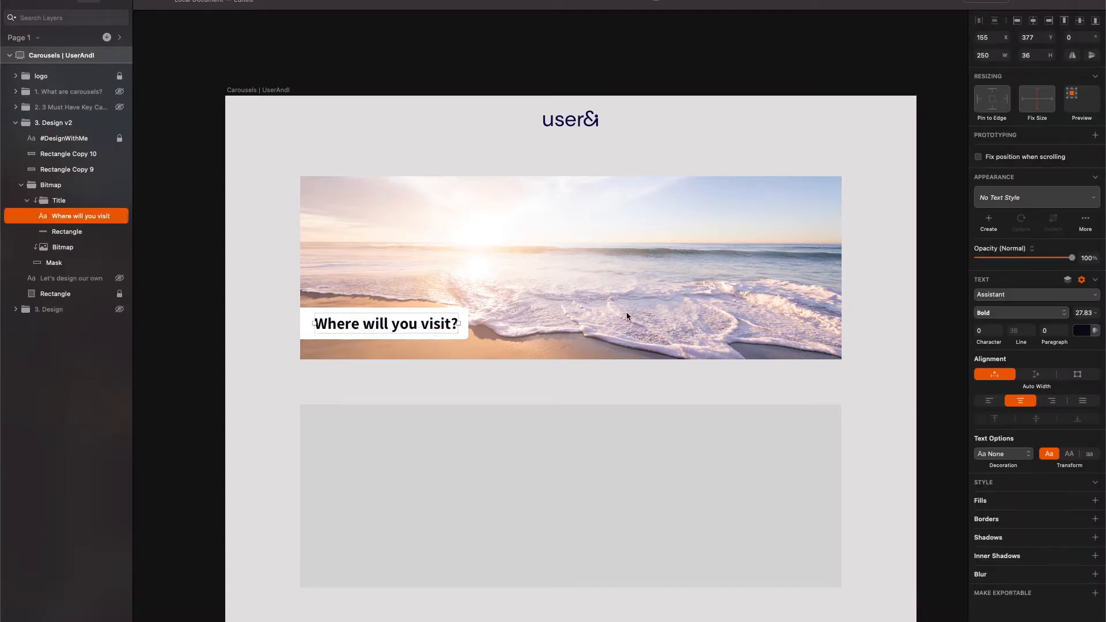
click(1087, 332)
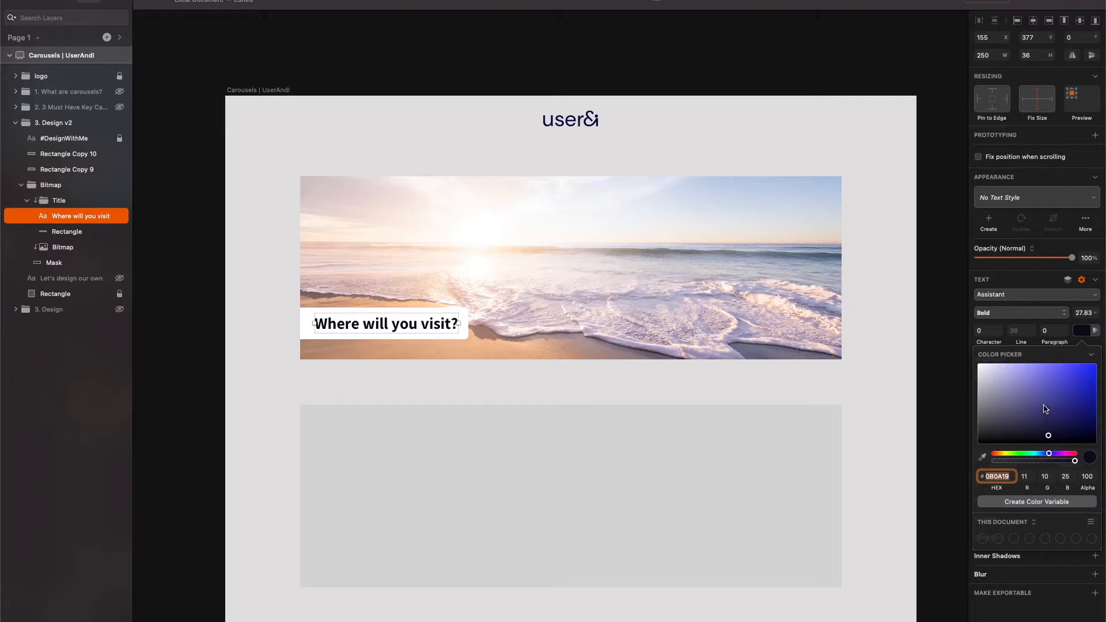
drag(1048, 435, 1027, 411)
mouse_move(1033, 454)
mouse_down()
mouse_move(1009, 452)
mouse_move(1038, 453)
mouse_up()
click(1052, 380)
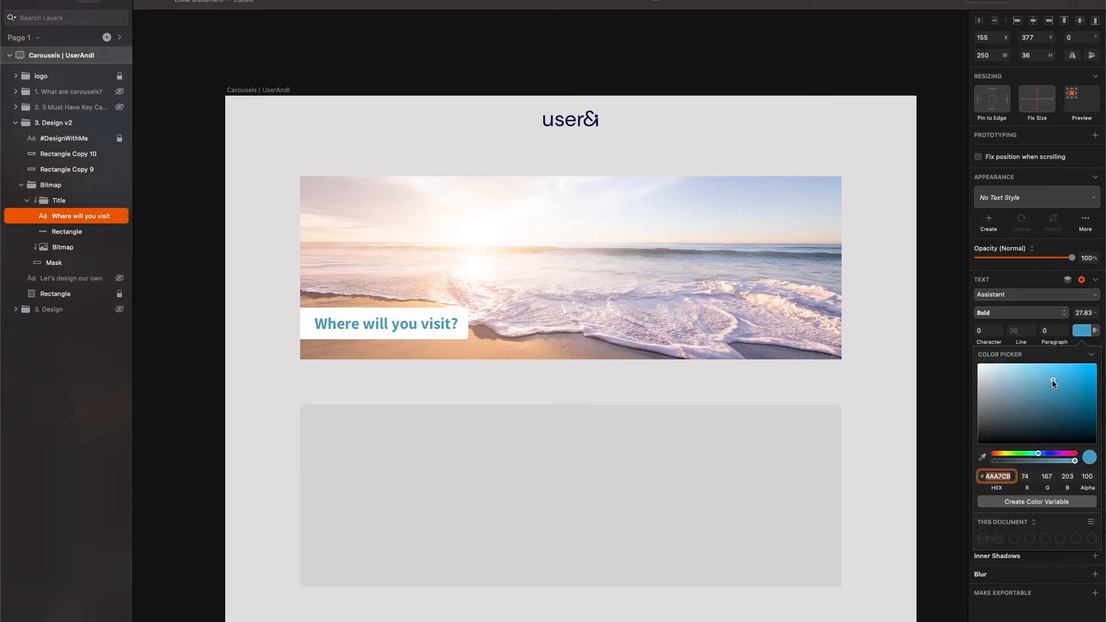
mouse_move(1074, 398)
mouse_down()
mouse_move(1073, 410)
mouse_move(1073, 397)
mouse_up()
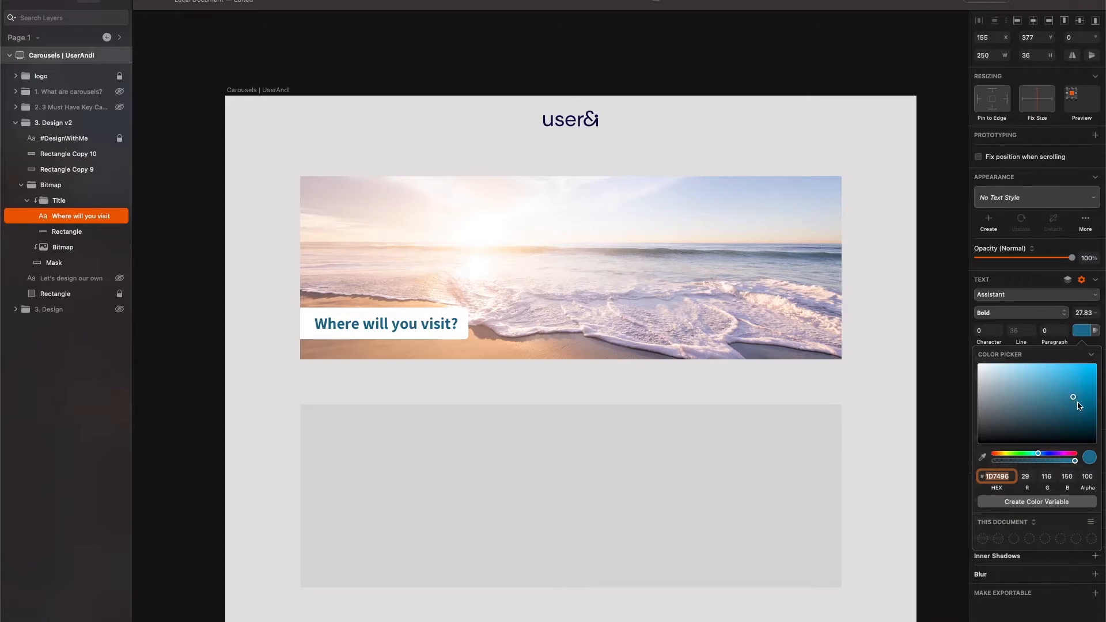
click(934, 340)
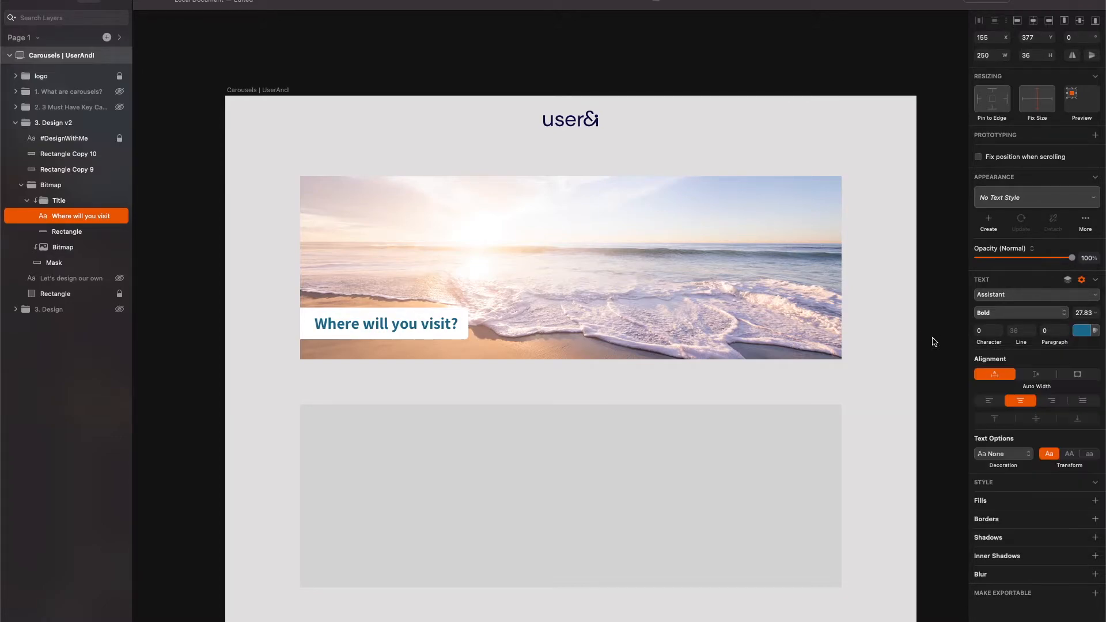
click(911, 306)
Step: Round the corners of the beach photo's mask to a radius of 6
click(741, 310)
click(21, 233)
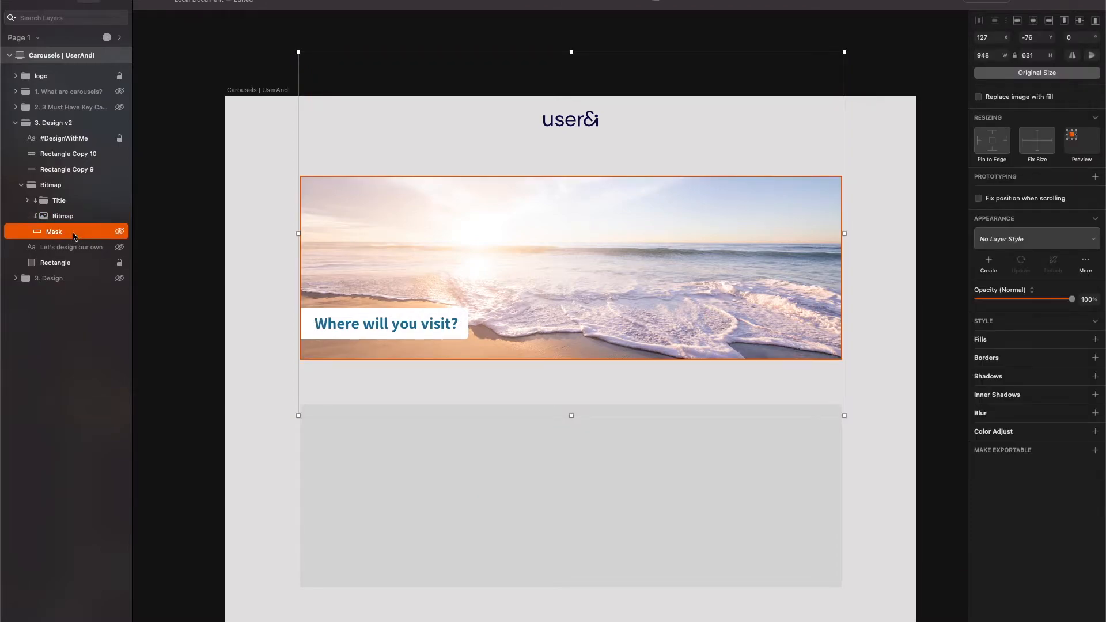
click(1086, 87)
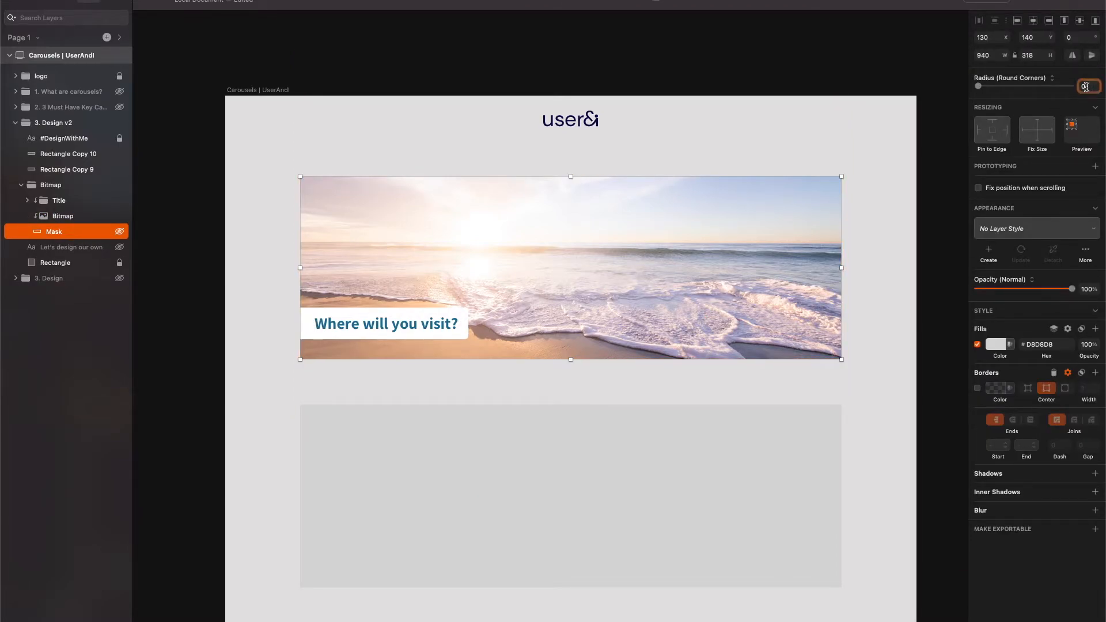
text(3)
Step: Add a black shadow to the beach photo's mask and reduce the shadow colour's alpha to 25
click(1019, 476)
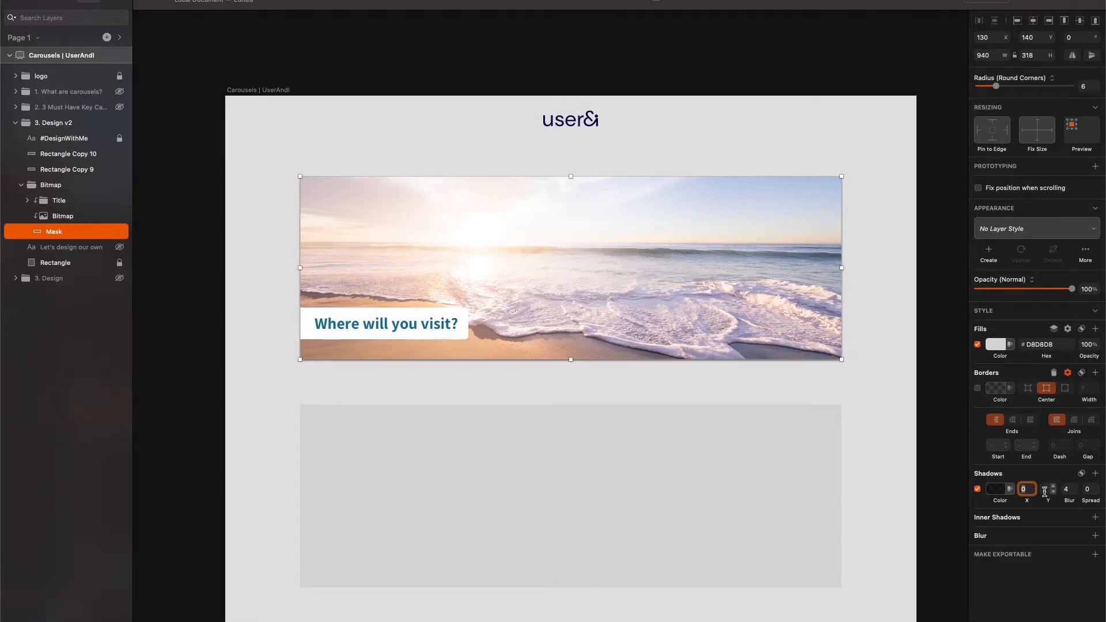
click(992, 493)
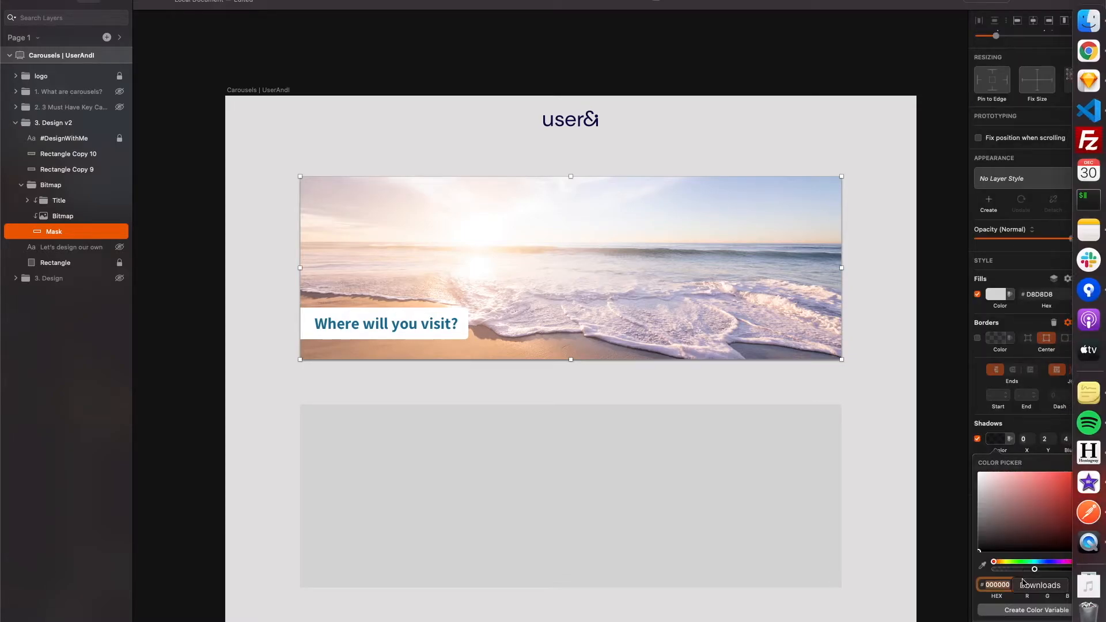
click(1083, 586)
key(Down)
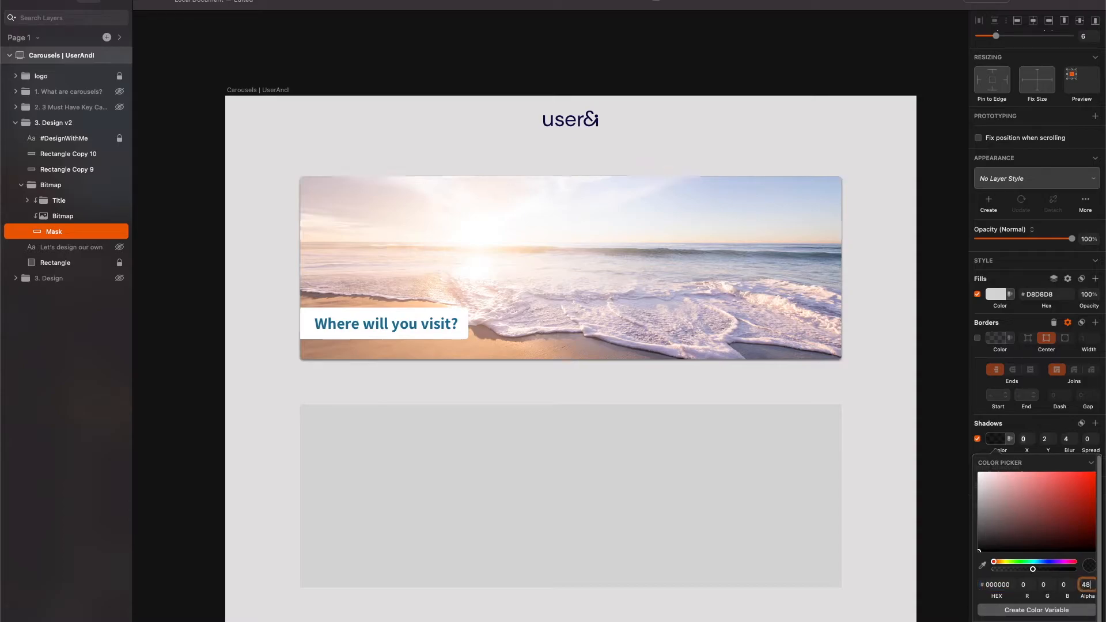
key(Down)
key(Down)
key(Down)
key(Down)
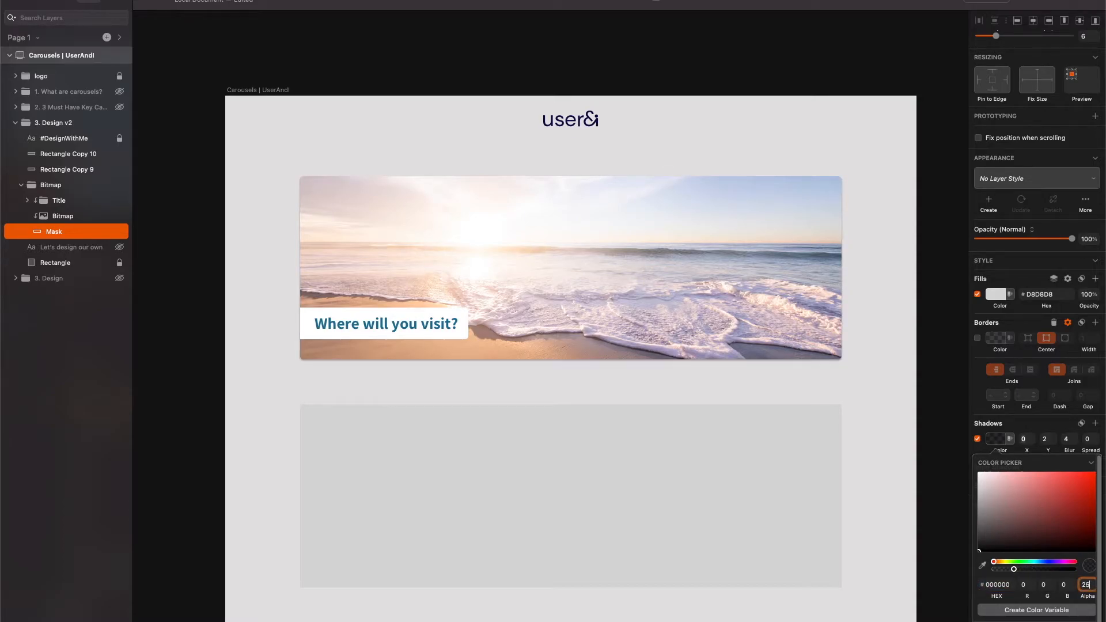
Step: Set the mask shadow's Y offset to 3 and lighten its colour to the grey 7B7B7B
click(1044, 438)
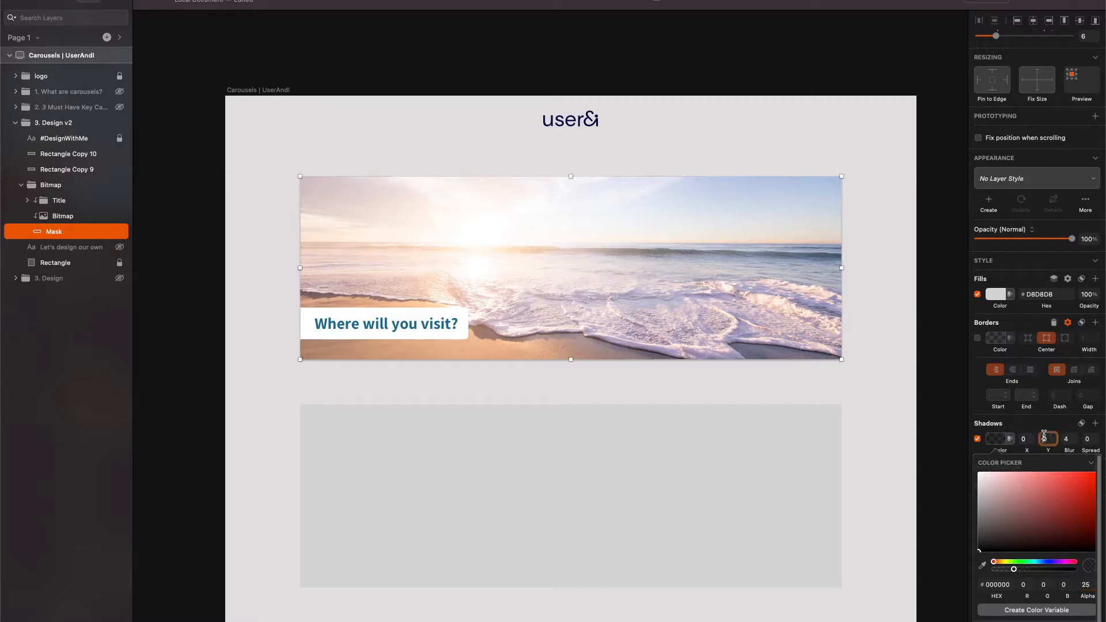
key(Up)
key(Up)
key(Down)
key(Down)
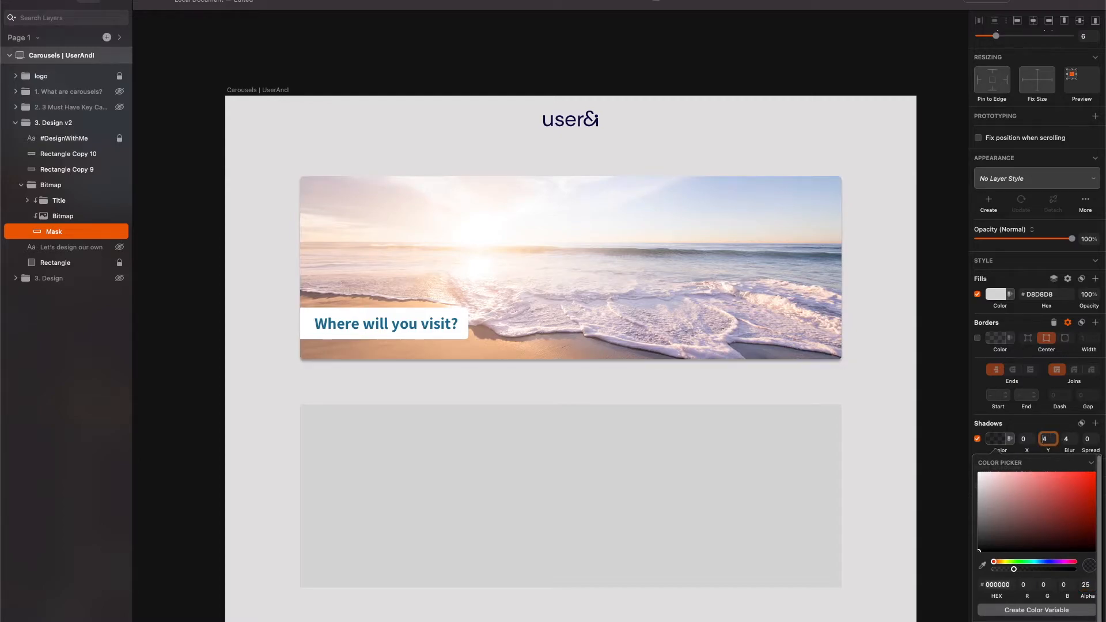
click(945, 440)
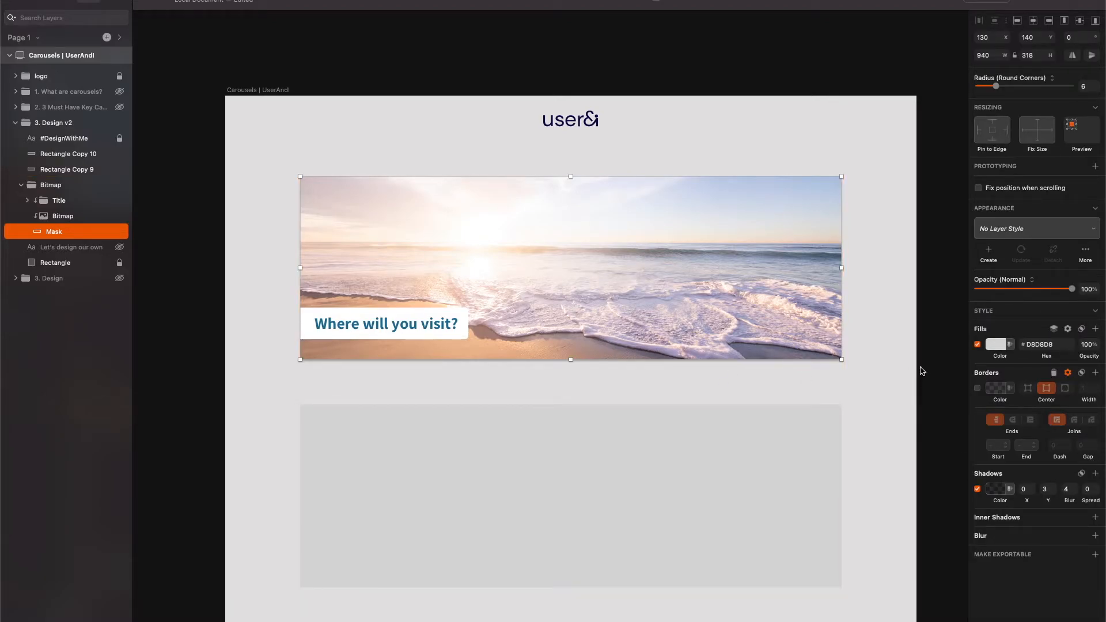
click(996, 491)
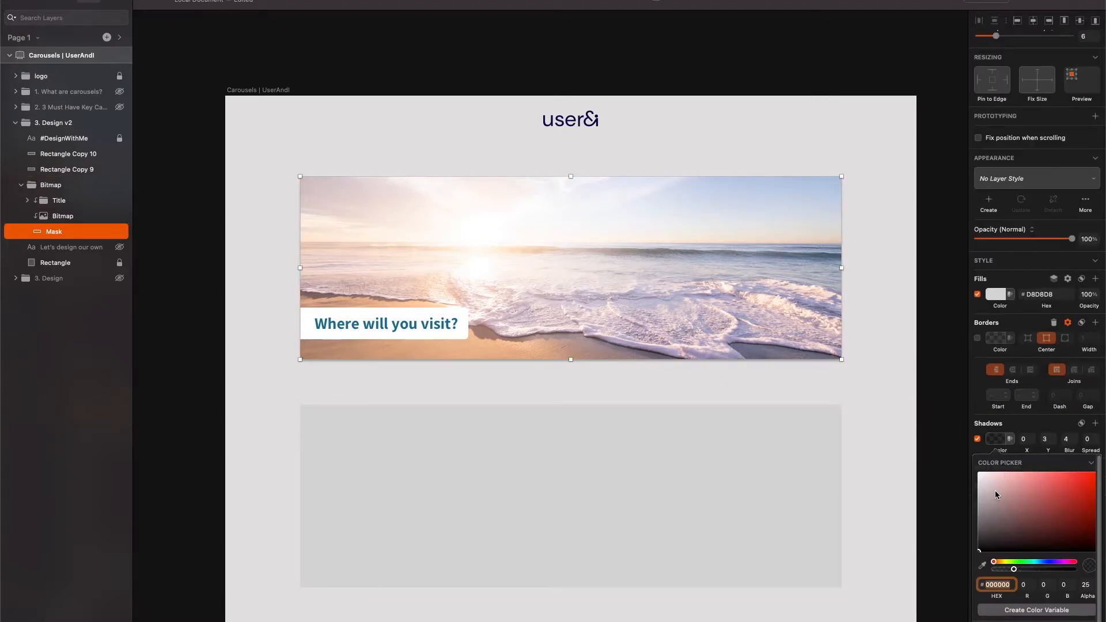
mouse_move(977, 535)
mouse_down()
mouse_move(986, 497)
mouse_move(979, 513)
mouse_up()
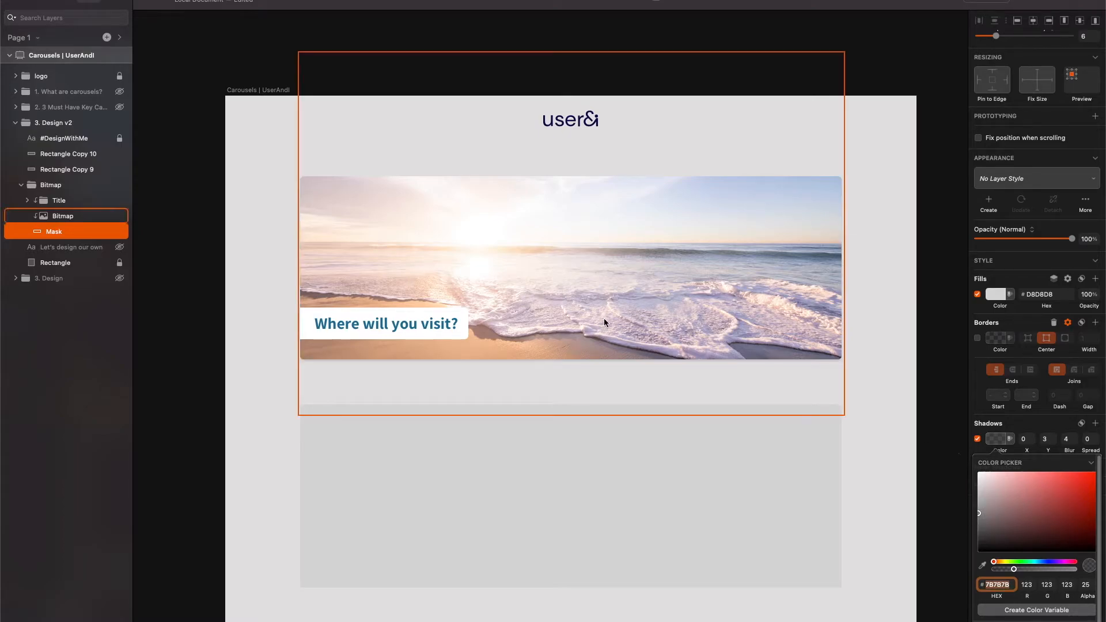
Step: Enable a centred border on the beach photo's mask, coloured white FFFFFF with a width of 3
click(978, 339)
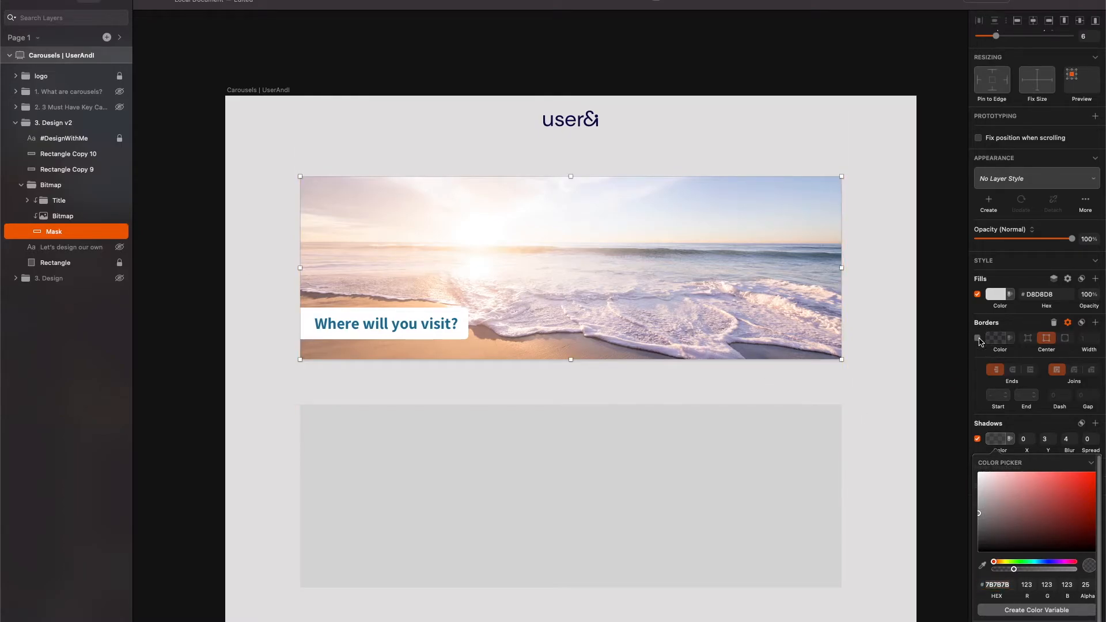
click(1000, 339)
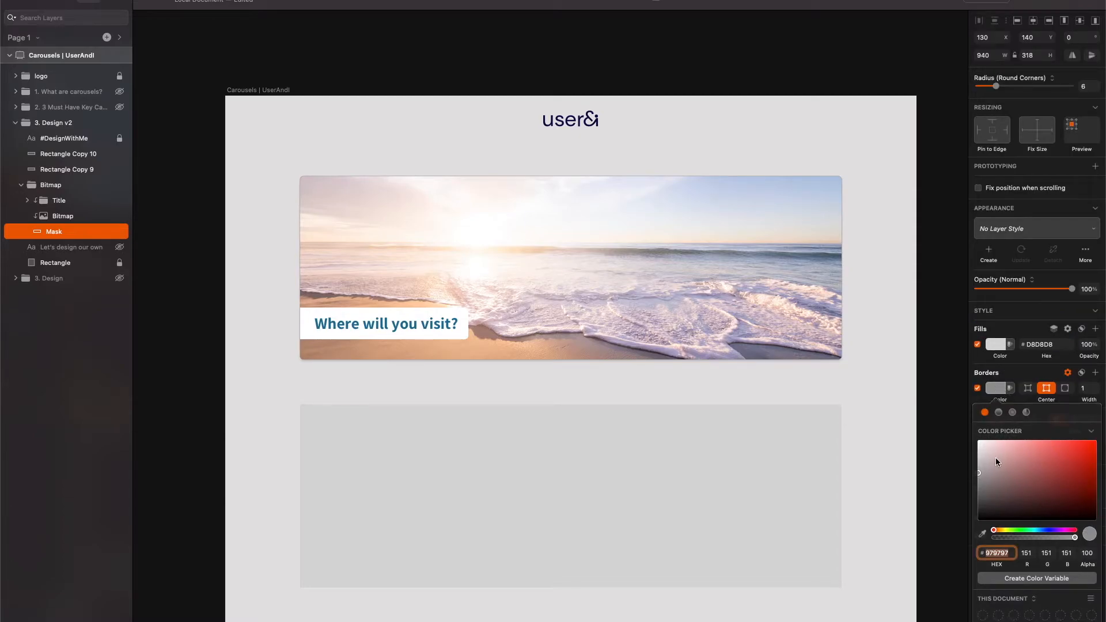
drag(997, 463, 933, 406)
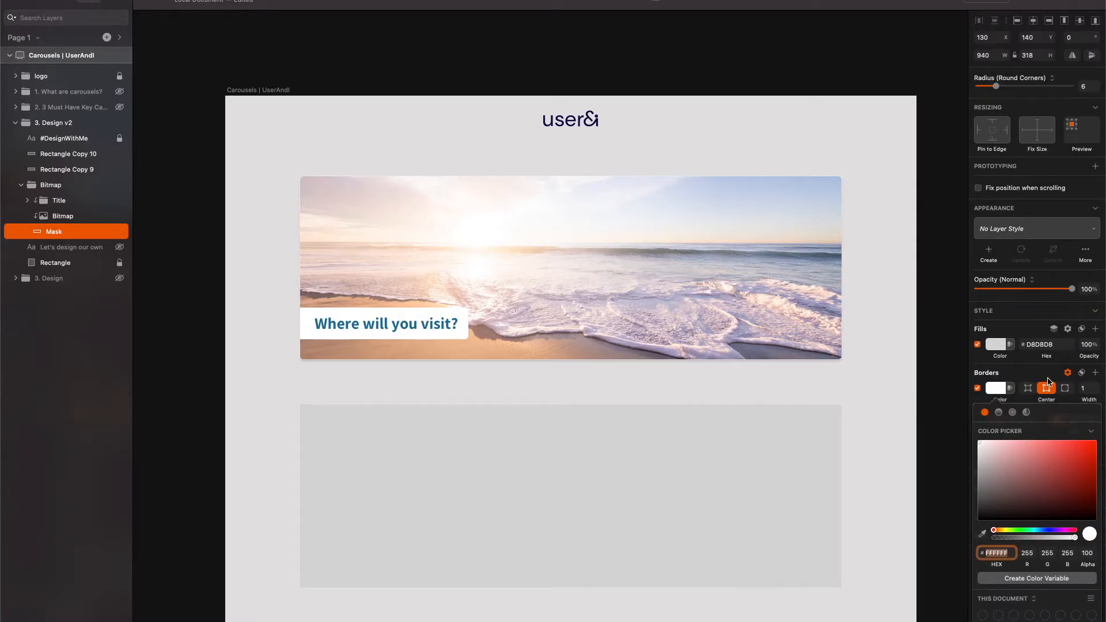
click(1088, 388)
text(2)
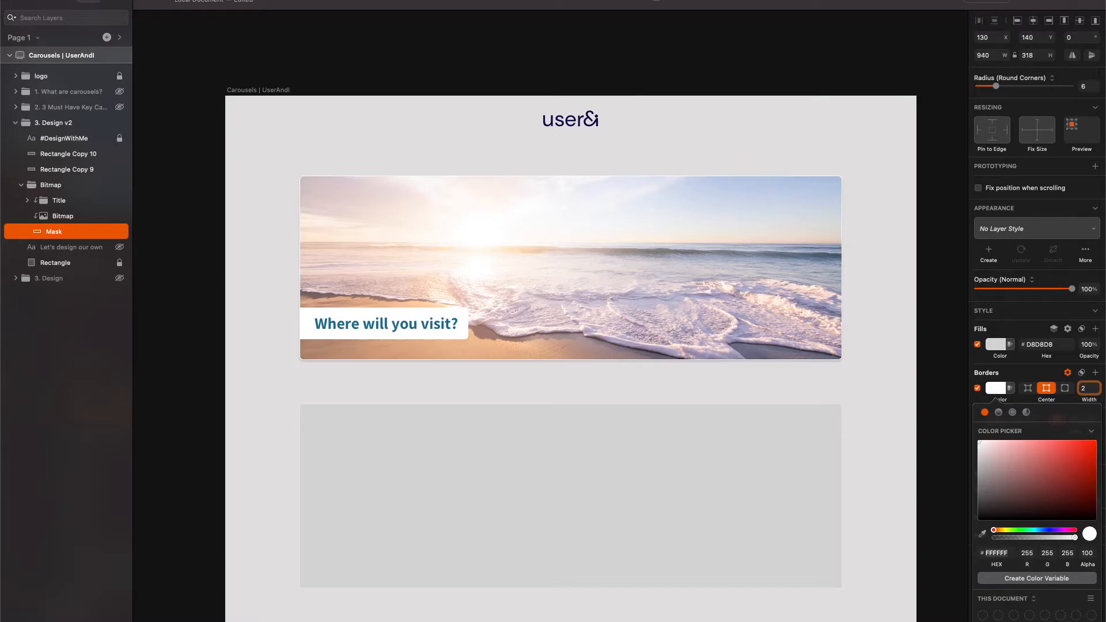
key(Up)
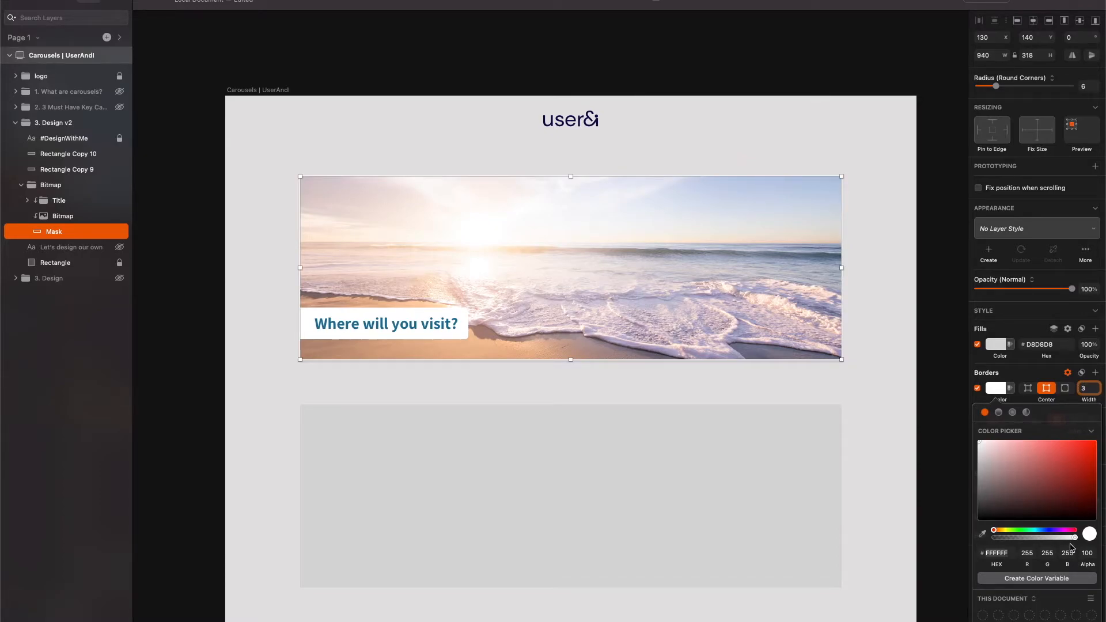
Step: Lower the mask border colour's alpha to 69 and set the border width to 4
drag(1072, 544, 1050, 539)
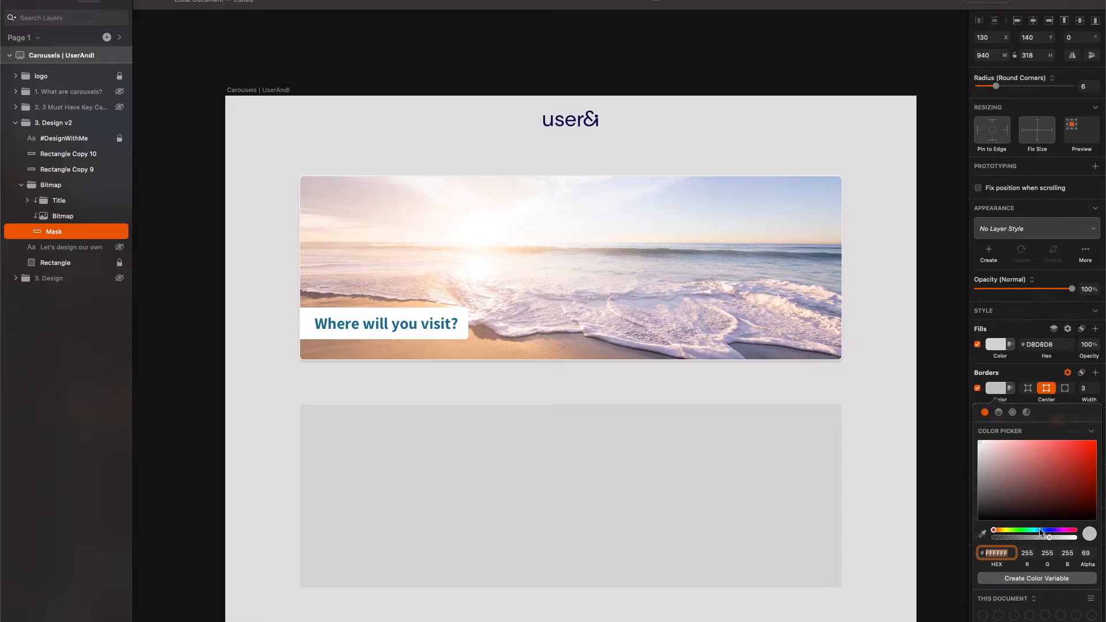
click(1082, 388)
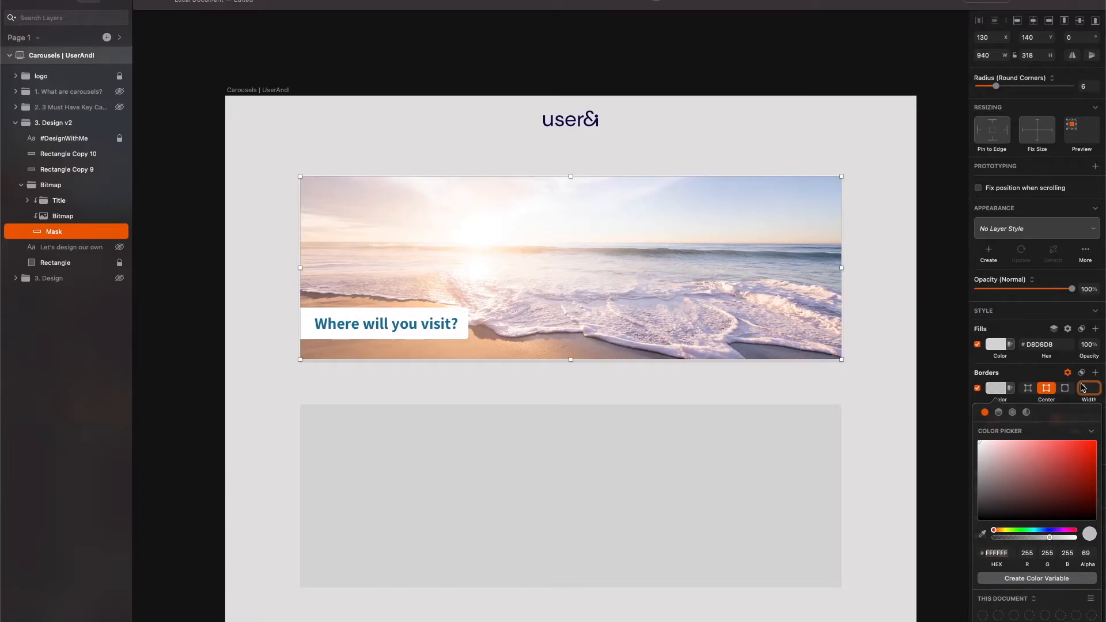
text(4)
click(903, 358)
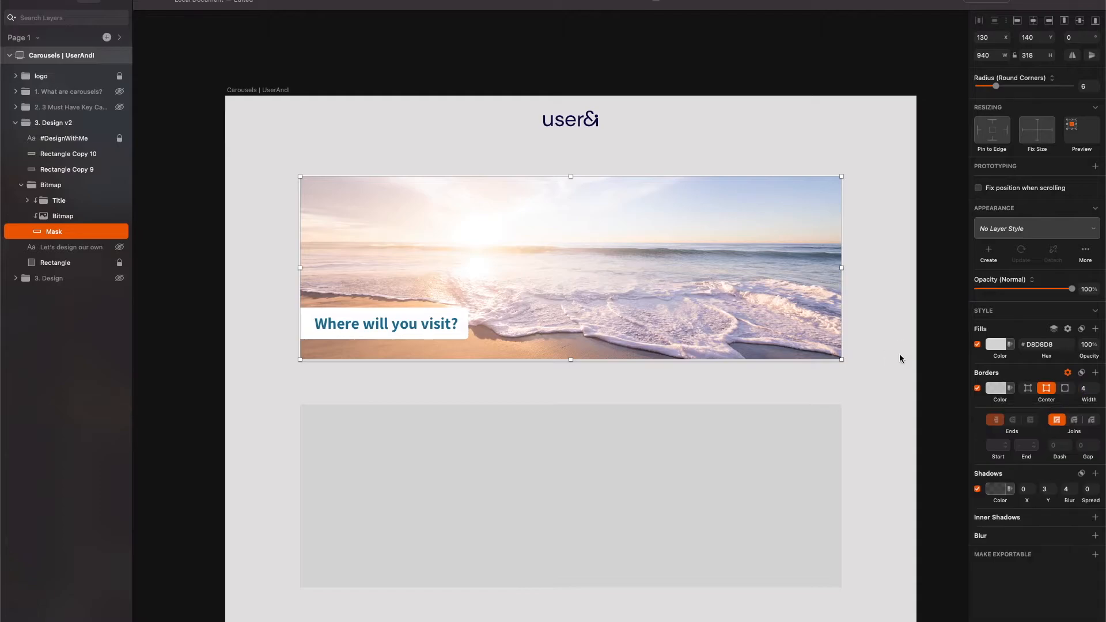
click(943, 376)
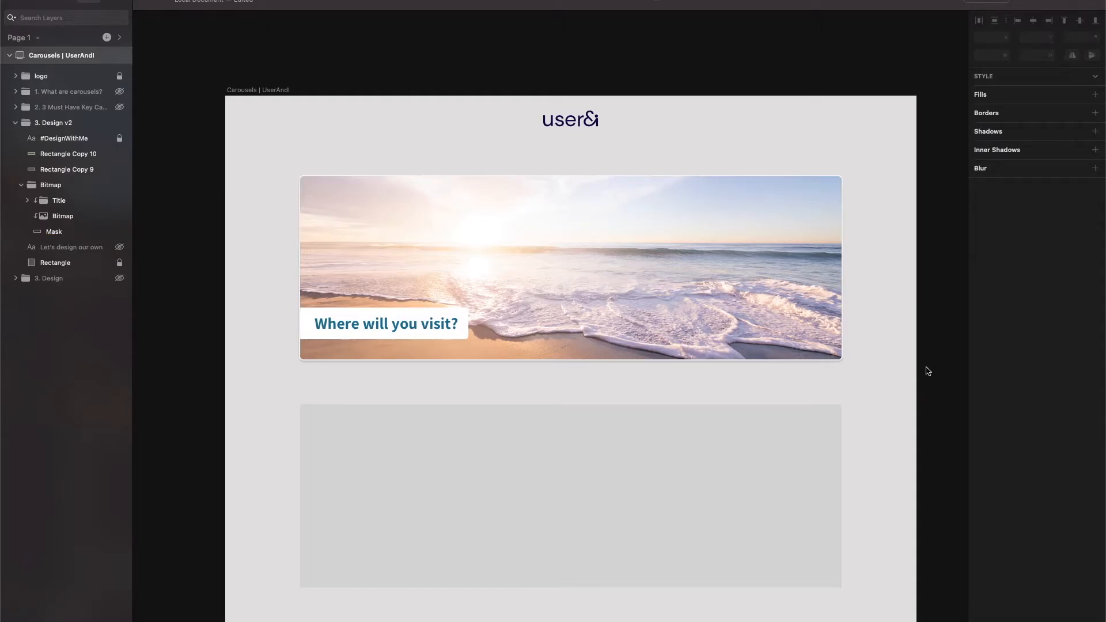
Step: Nudge the headline text and its white rectangle slightly to the left together
super+click(440, 334)
shift+click(443, 337)
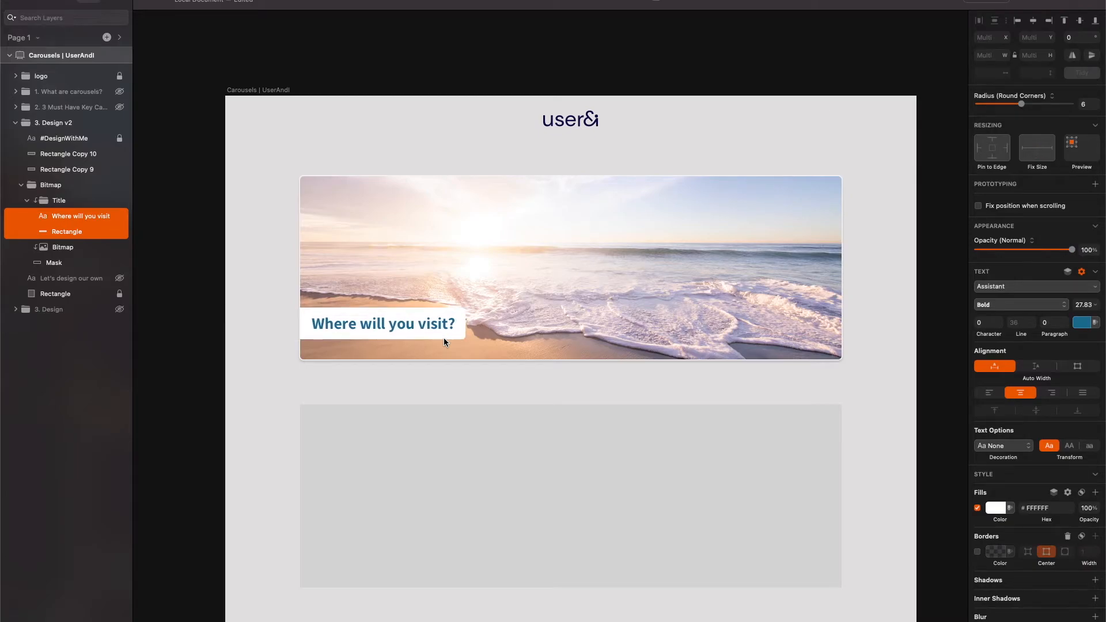
click(943, 352)
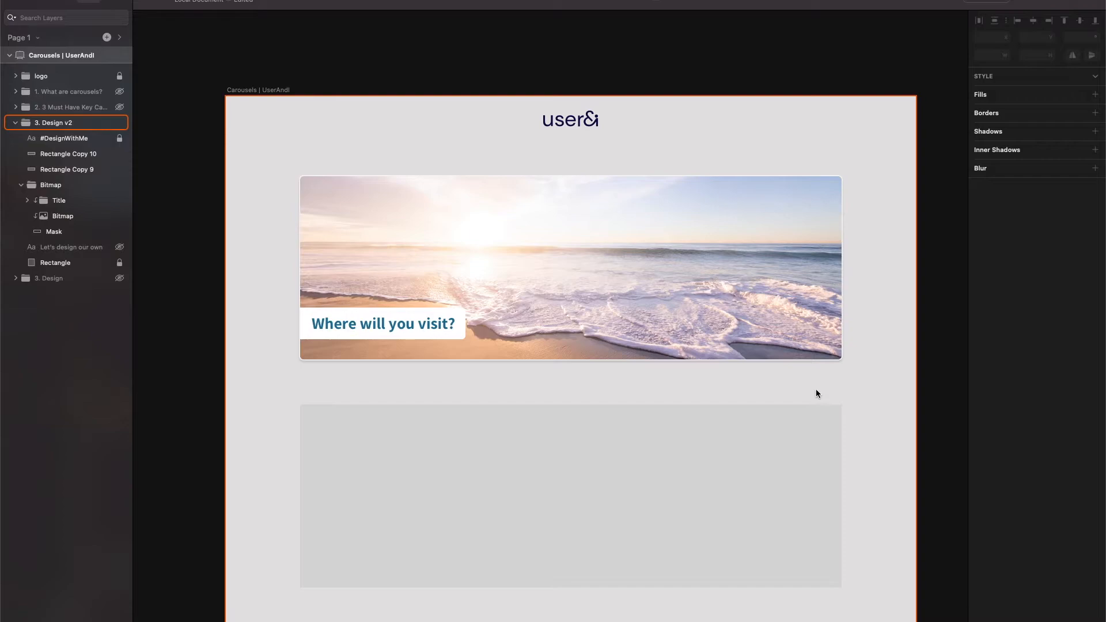
Step: Draw a 12 by 12 px circle just below the beach photo as a carousel indicator dot
scroll(816, 394, down, 1)
key(r)
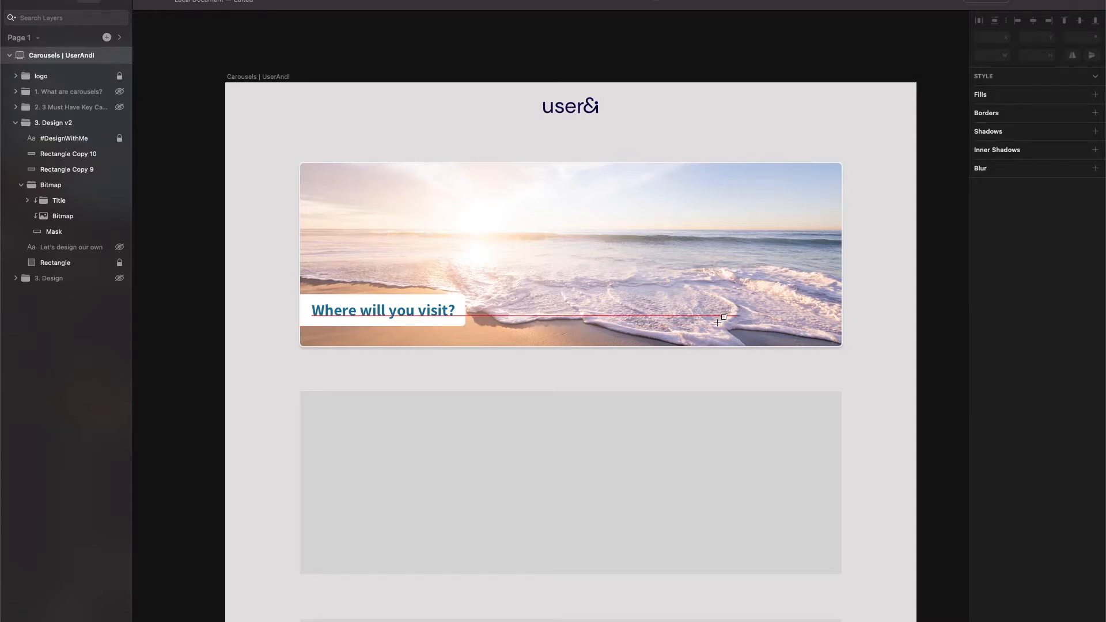
key(o)
drag(519, 358, 519, 363)
Step: Duplicate the indicator dot twice in an evenly spaced row, placing the copies at X 526 and X 546
key(shift+Right)
key(shift+Right)
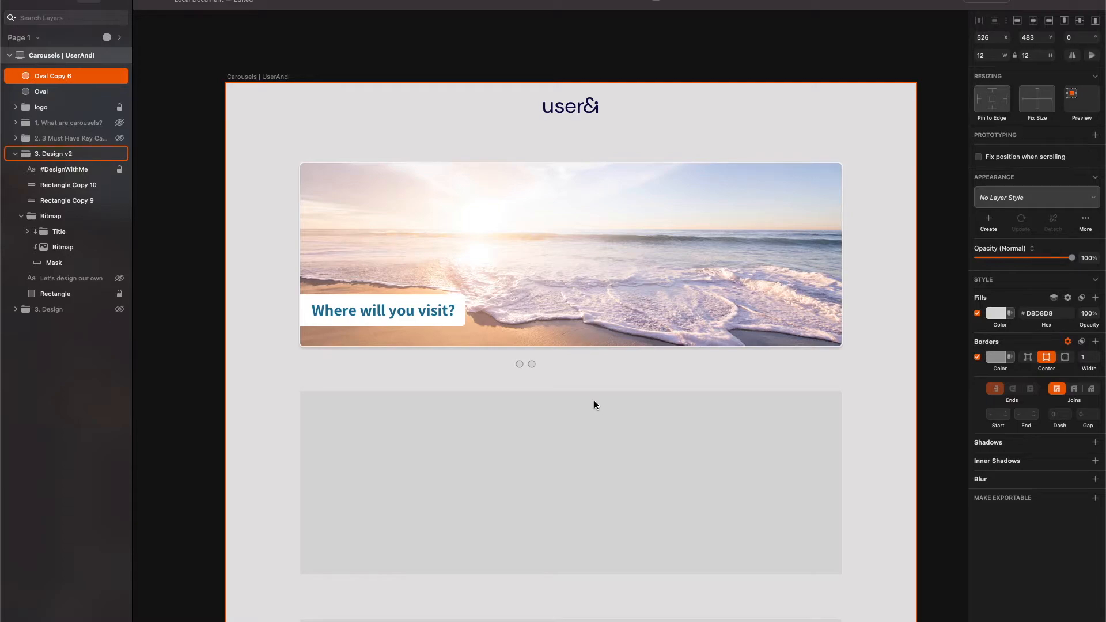
key(super+d)
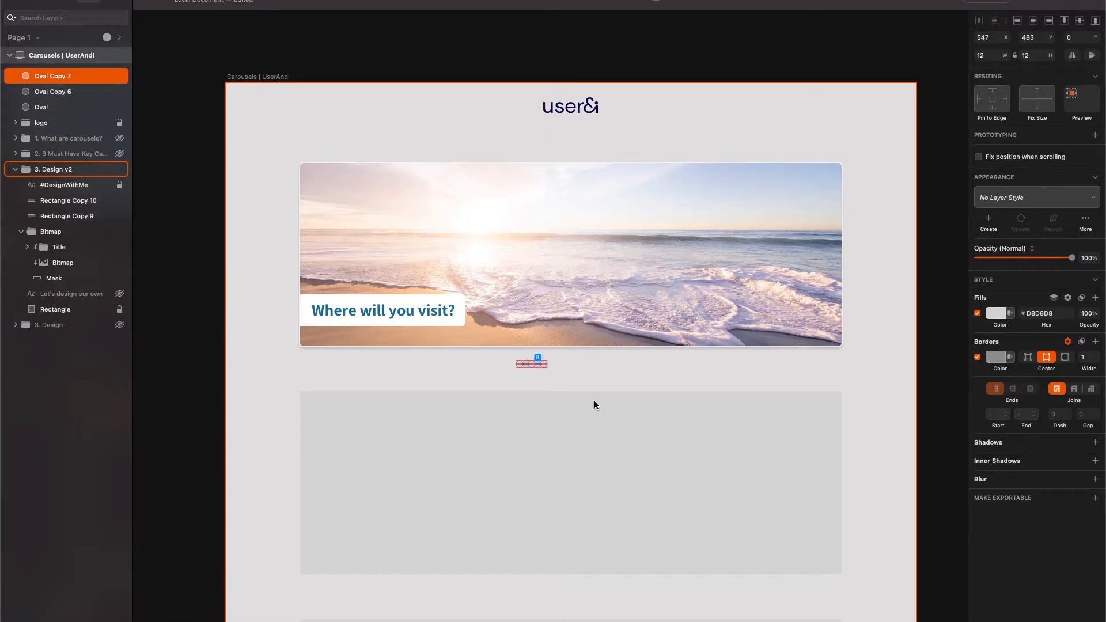
key(Left)
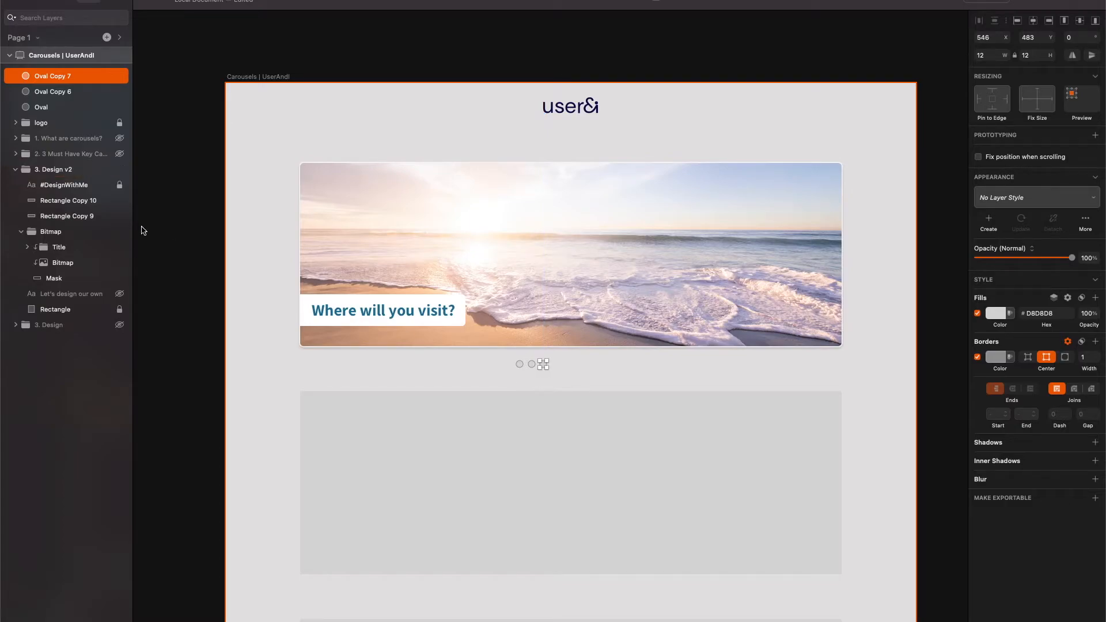
Step: Group the three indicator dots and place the group inside the 3. Design v2 folder, directly above the beach photo's Bitmap group
shift+click(51, 110)
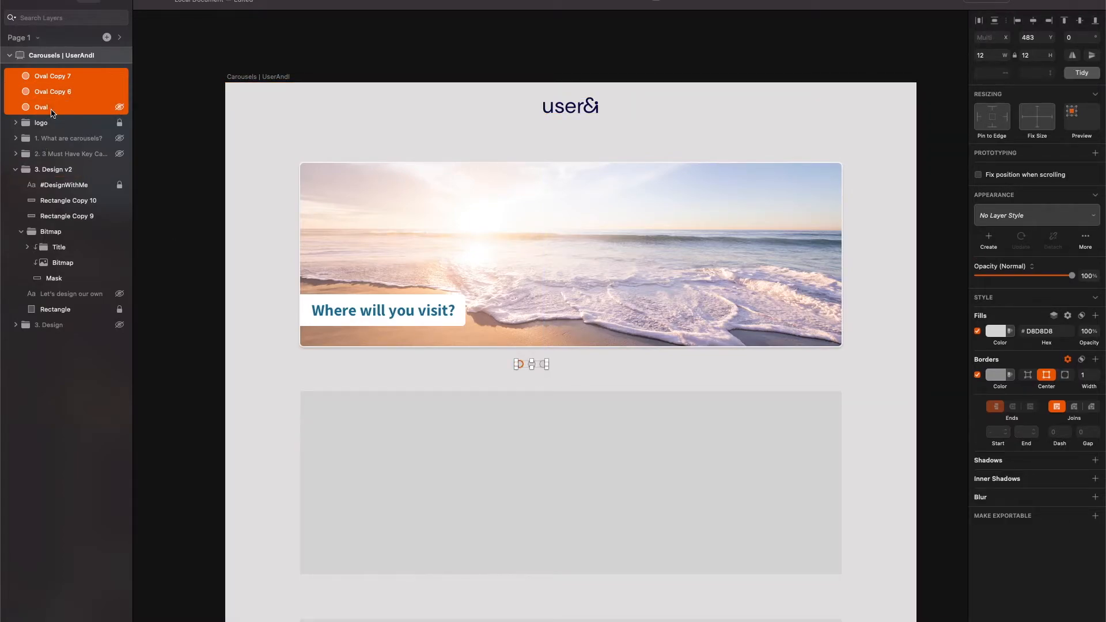
key(super+g)
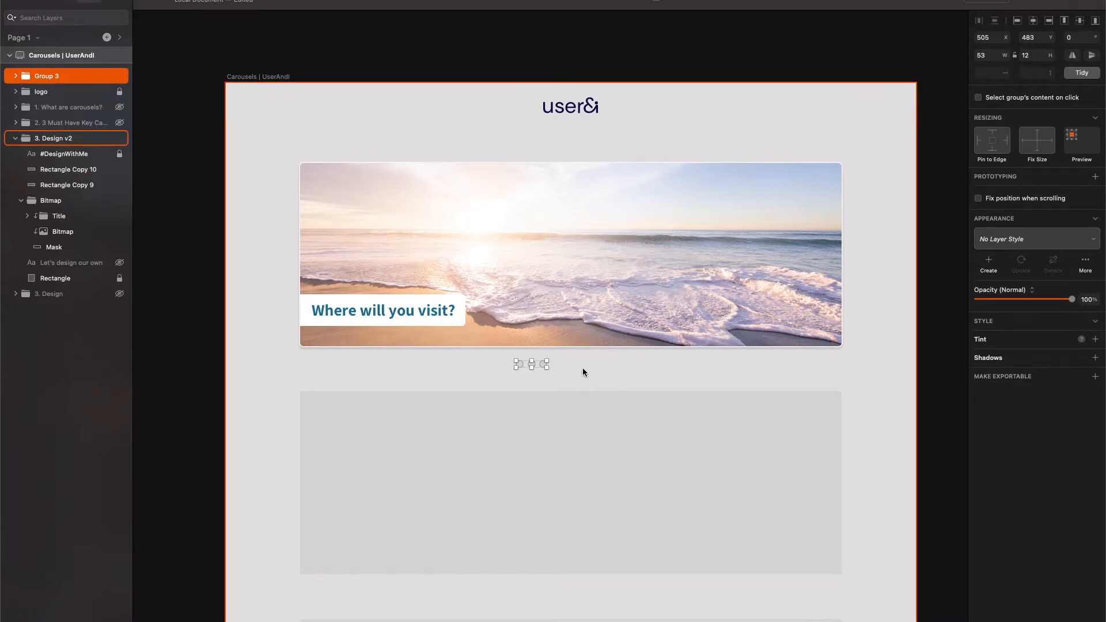
key(super+shift+g)
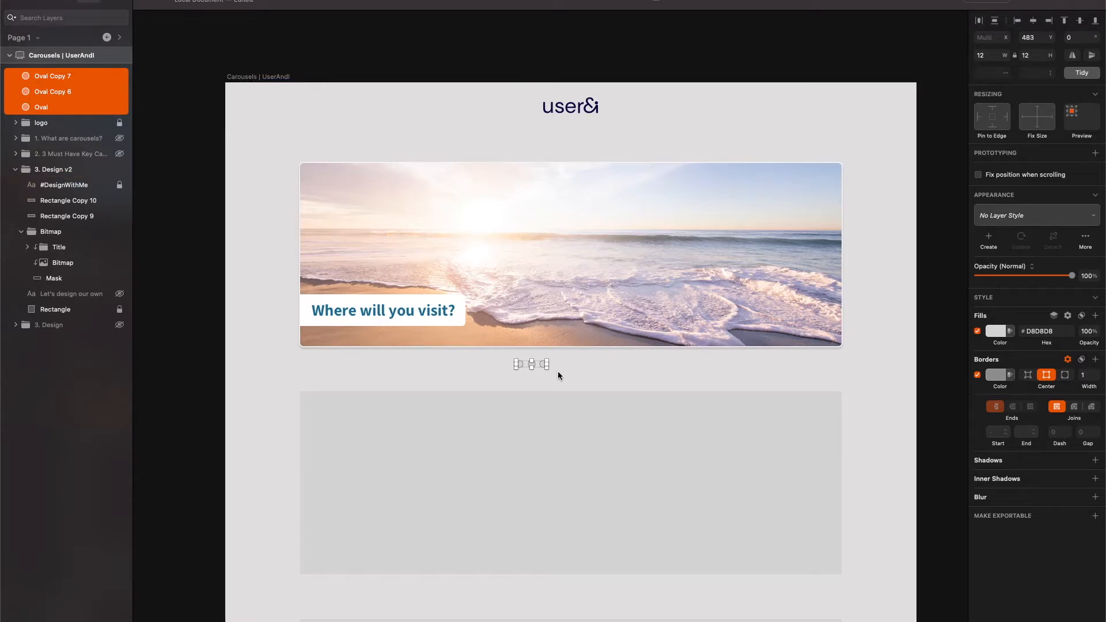
key(super+g)
shift+click(592, 323)
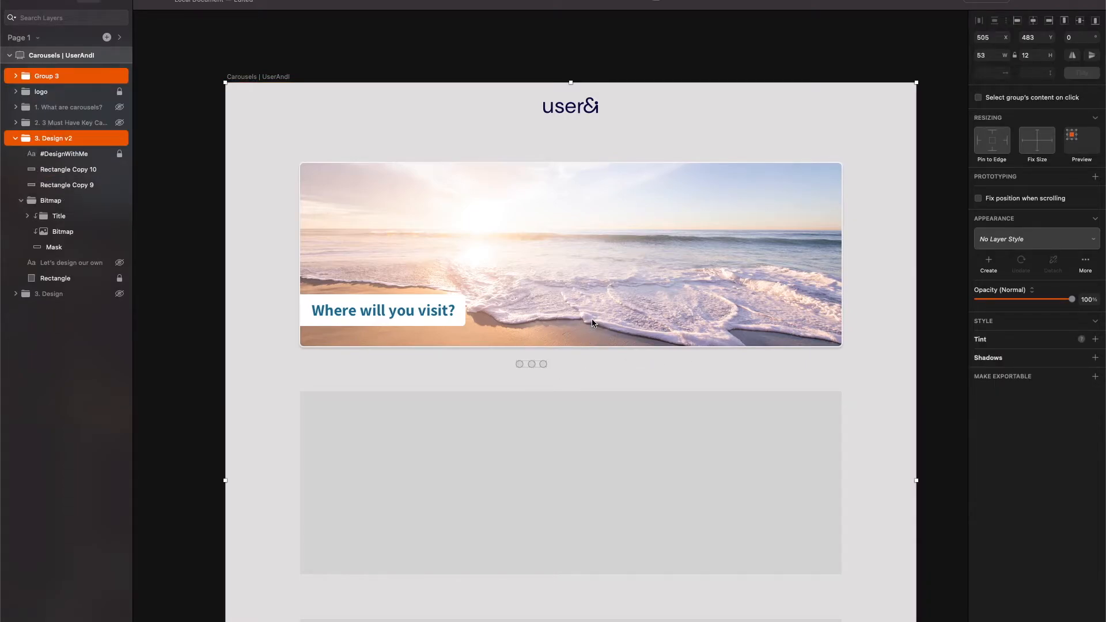
shift+click(528, 364)
click(40, 76)
drag(27, 79, 71, 199)
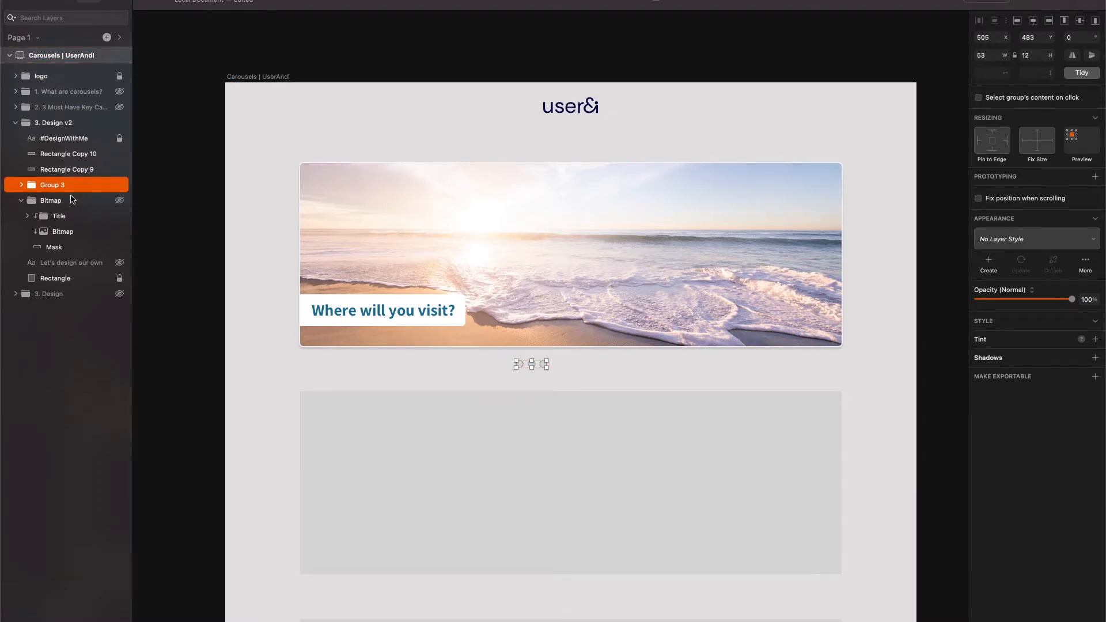
Step: Centre the dot group horizontally with the beach photo group
shift+click(71, 201)
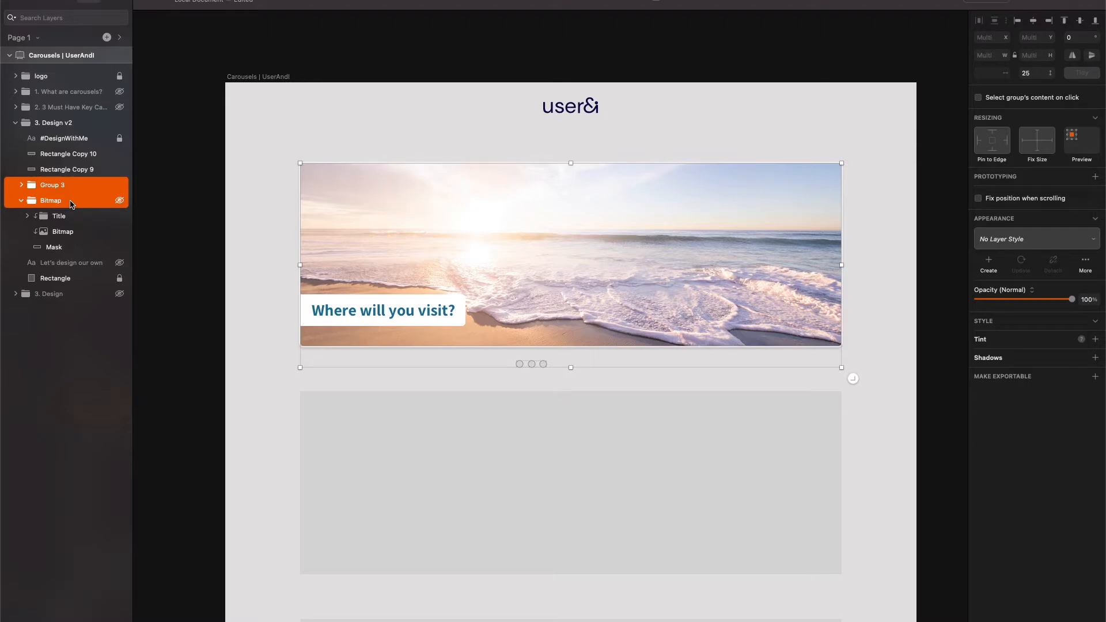
click(22, 200)
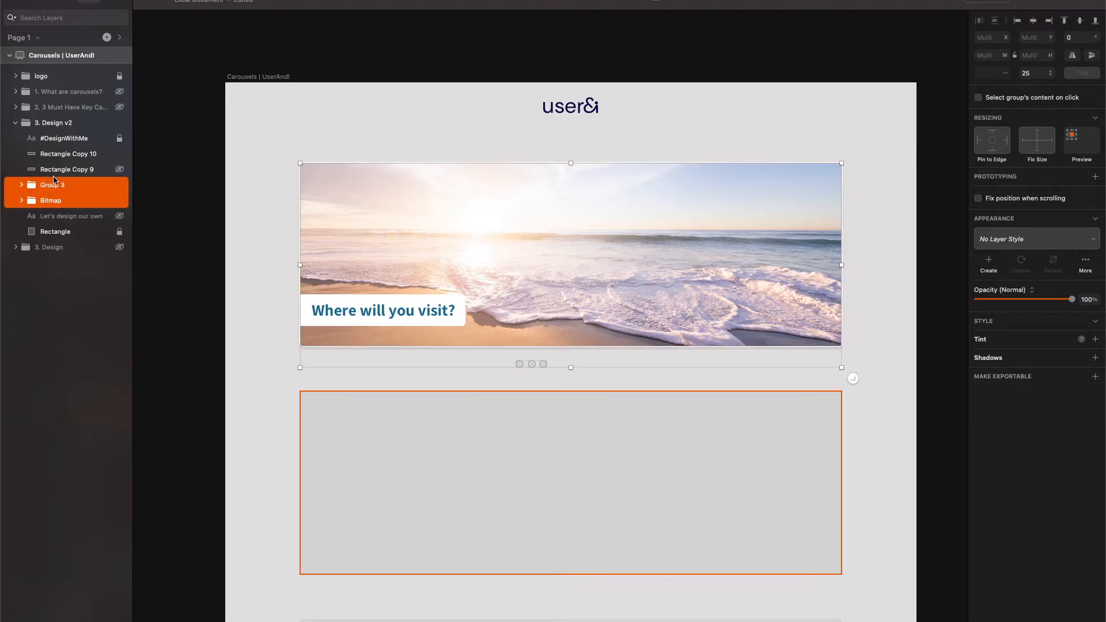
click(1035, 24)
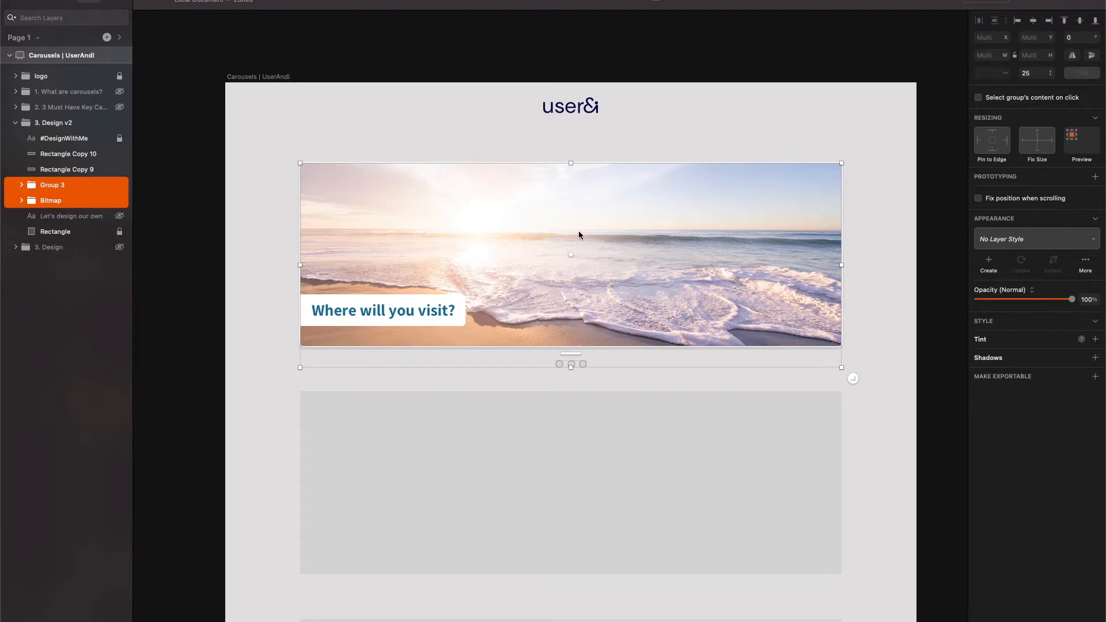
click(938, 311)
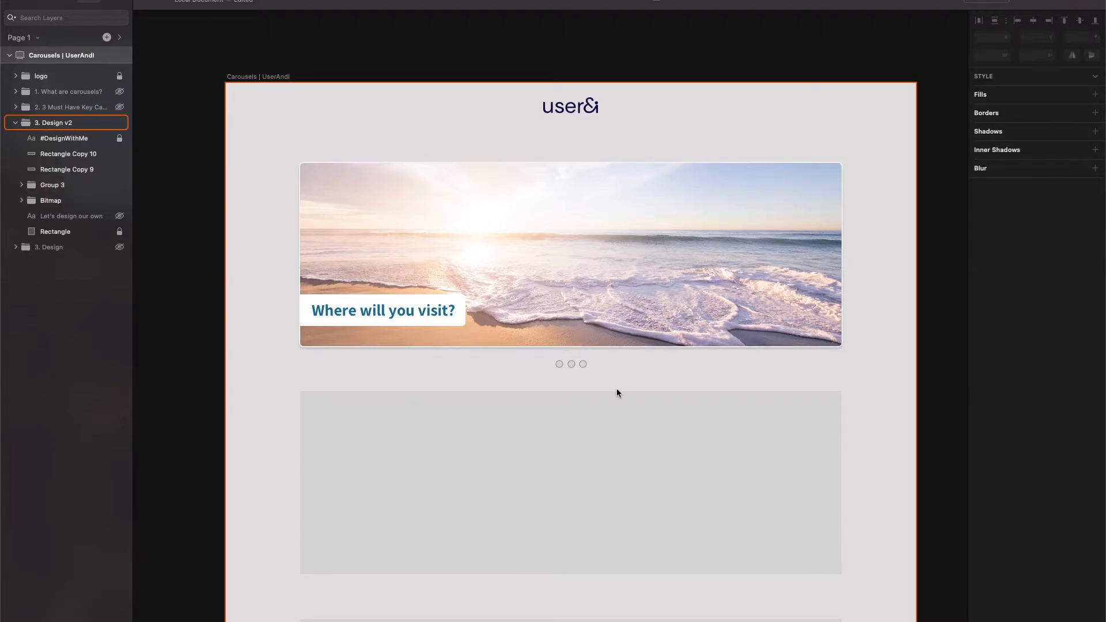
Step: Fill all three indicator dots with the headline's blue 1D7496, sampled from its text, and turn off their borders
super+click(557, 365)
shift+click(572, 365)
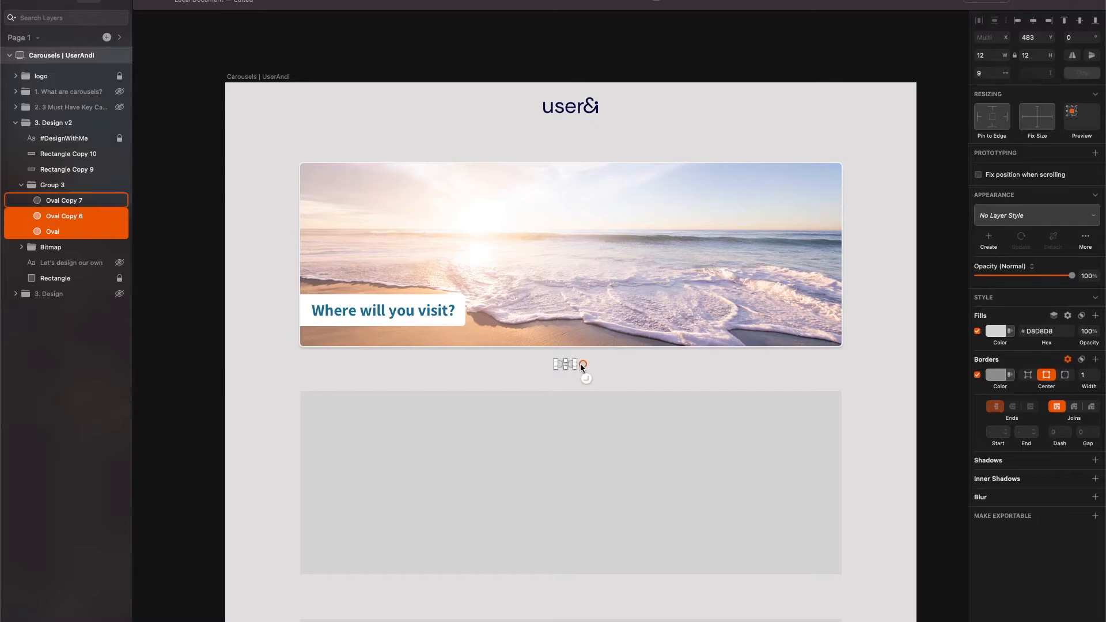
shift+click(584, 364)
click(996, 332)
click(982, 477)
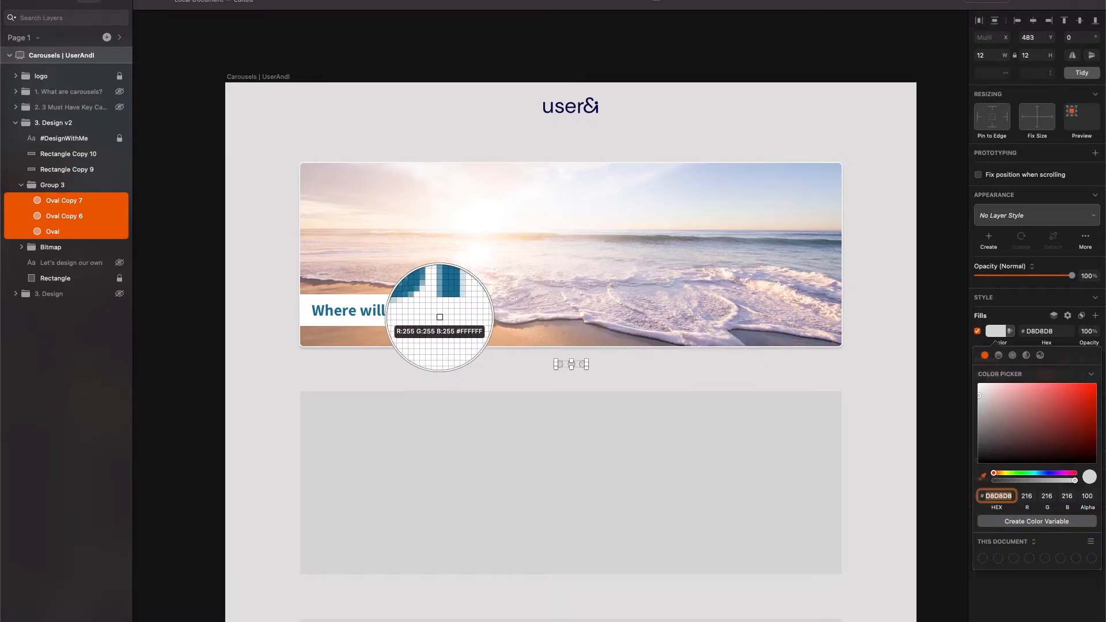
click(440, 313)
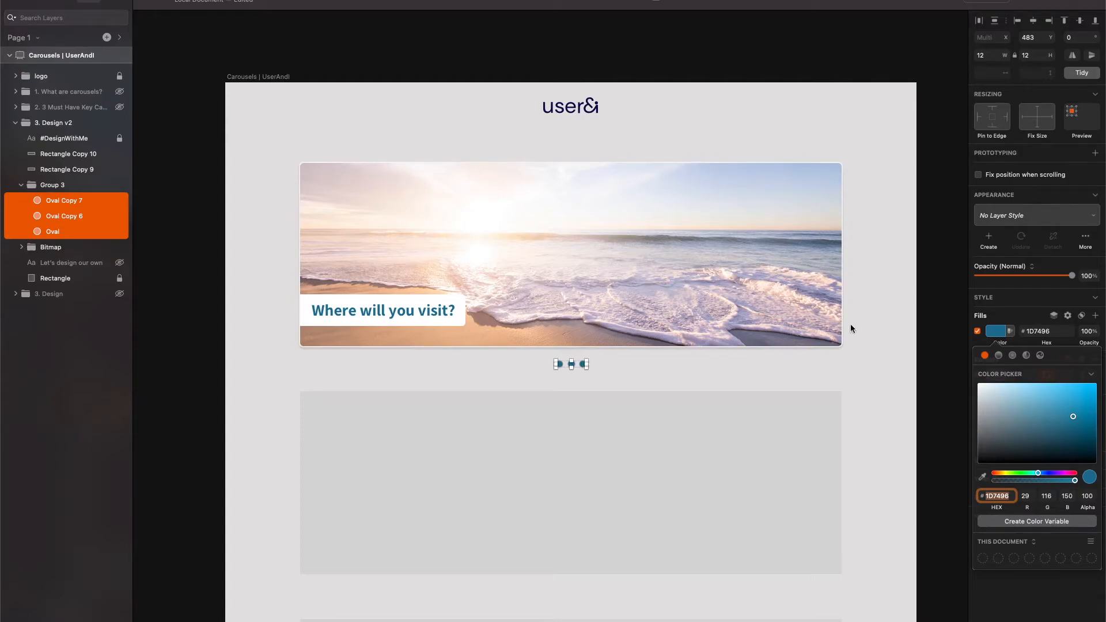
click(931, 373)
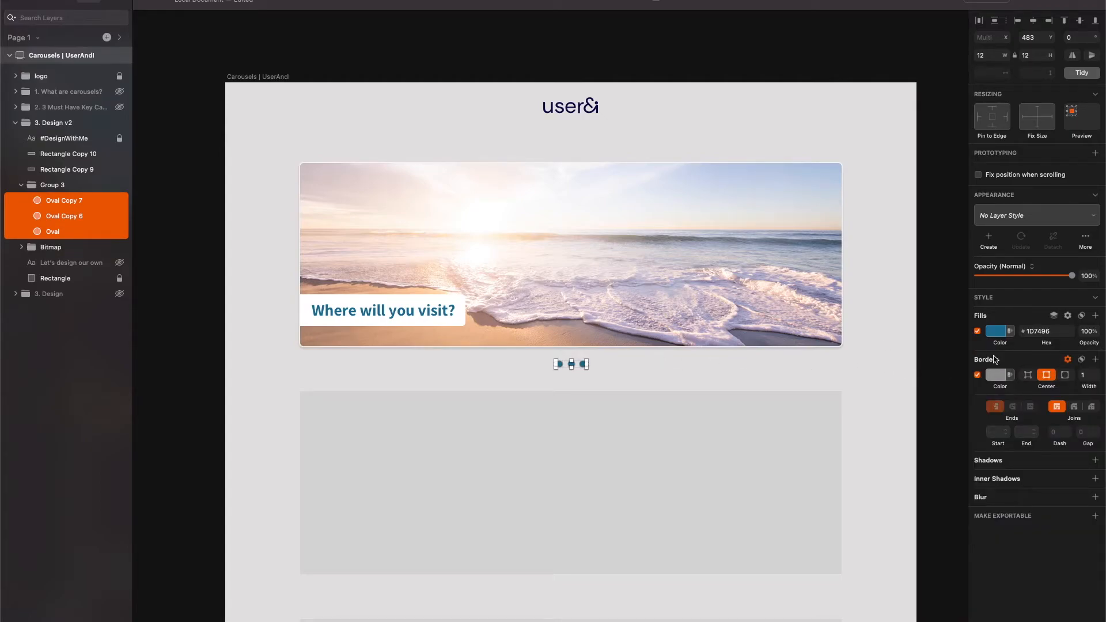
click(977, 376)
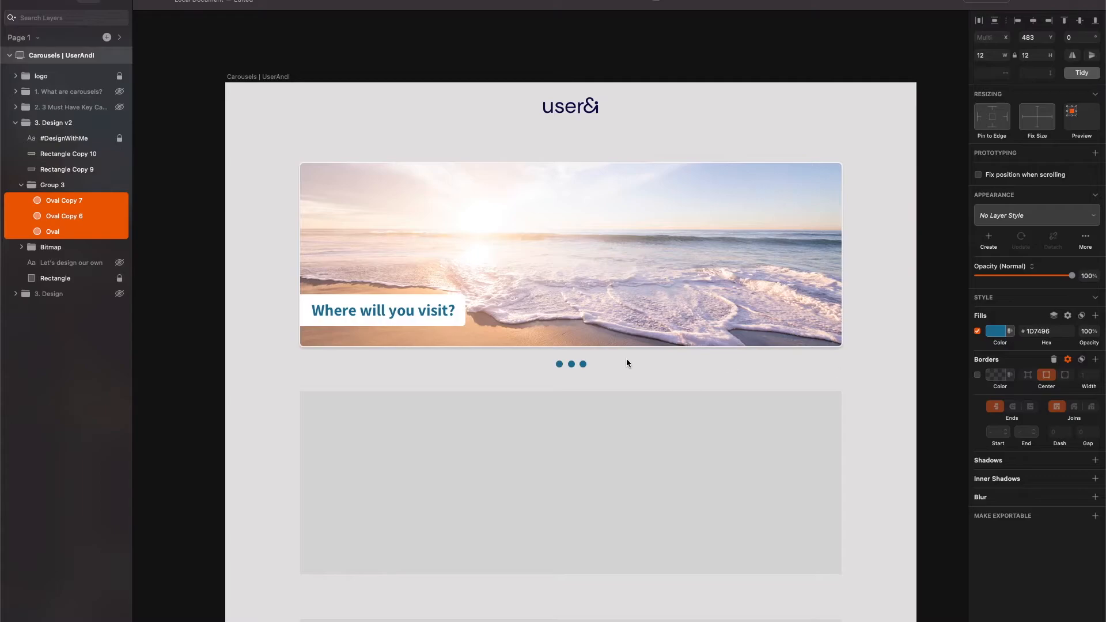
Step: Lower the opacity of the second and third indicator dots to 40%, keeping the first dot at full opacity
click(931, 369)
click(573, 364)
click(583, 367)
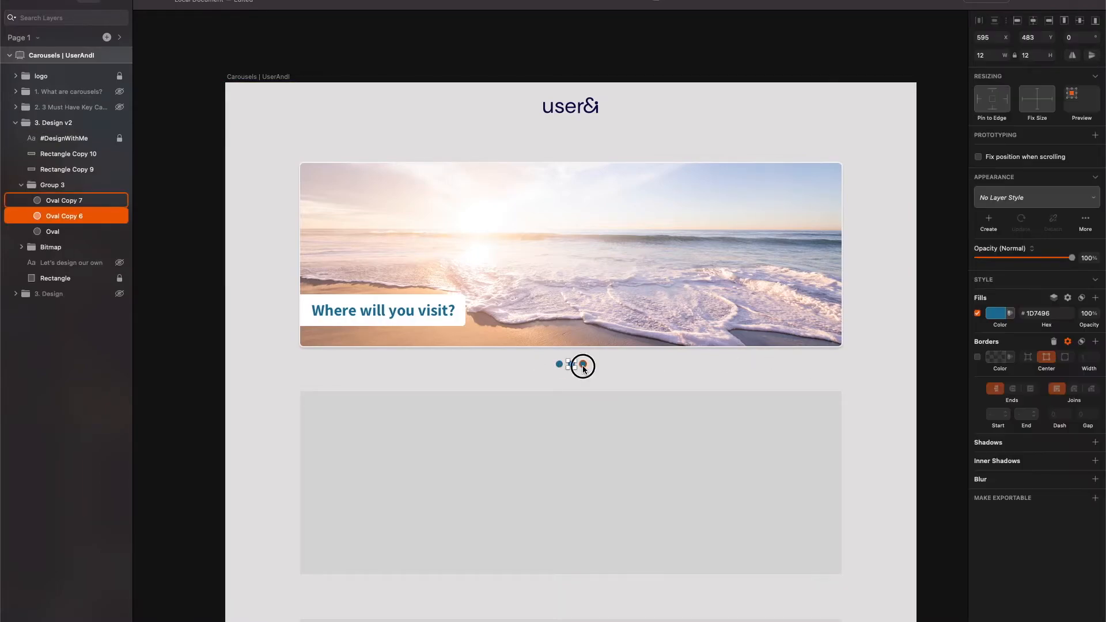
shift+click(583, 367)
key(5)
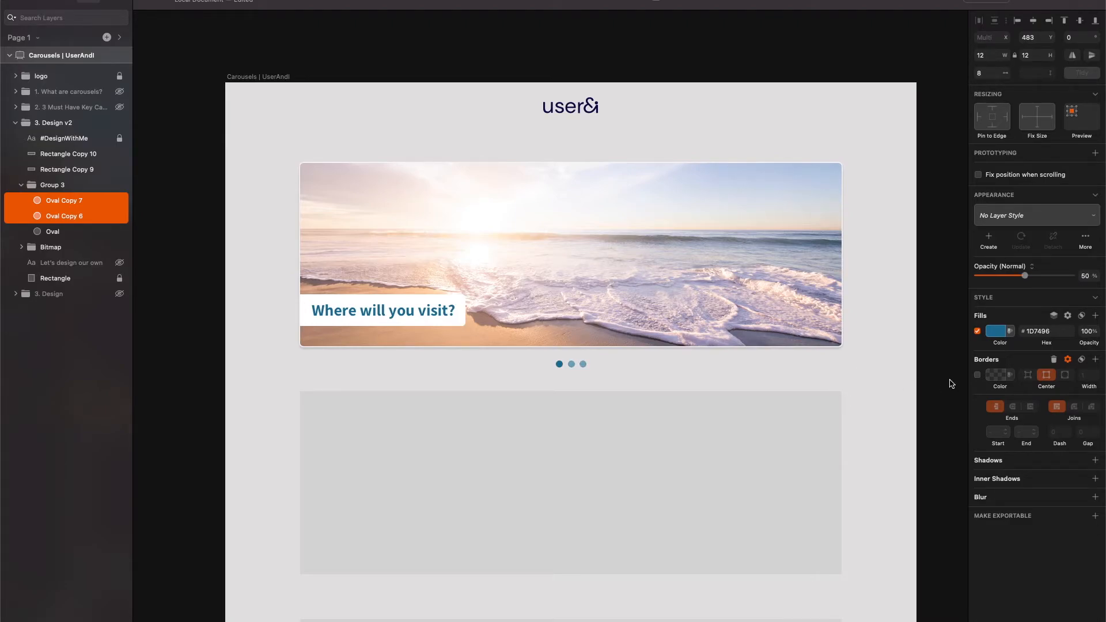
key(4)
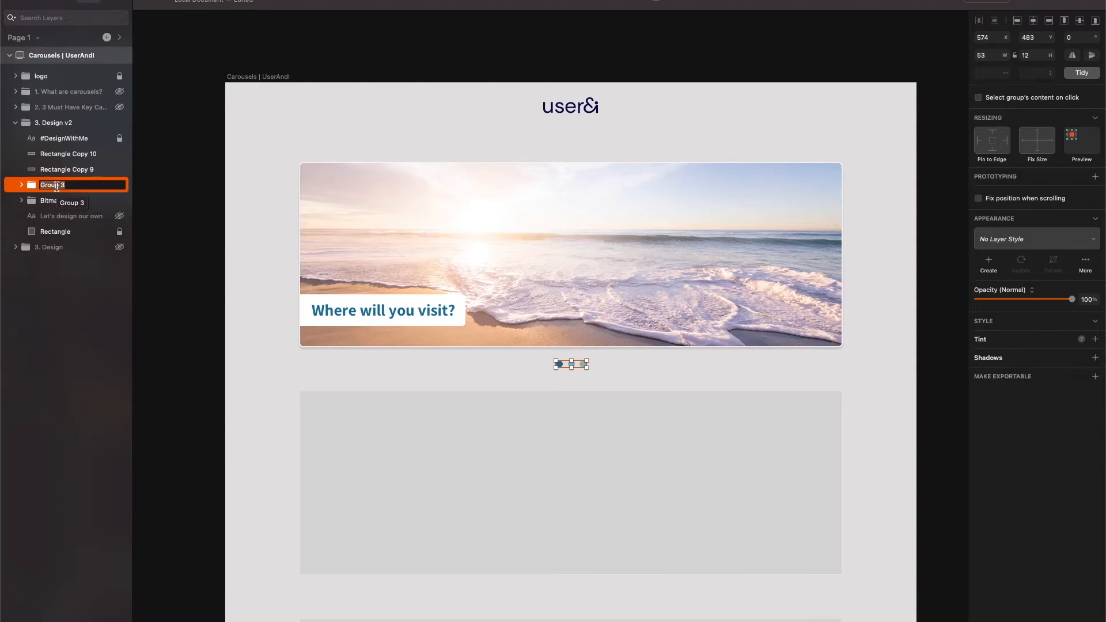
click(715, 366)
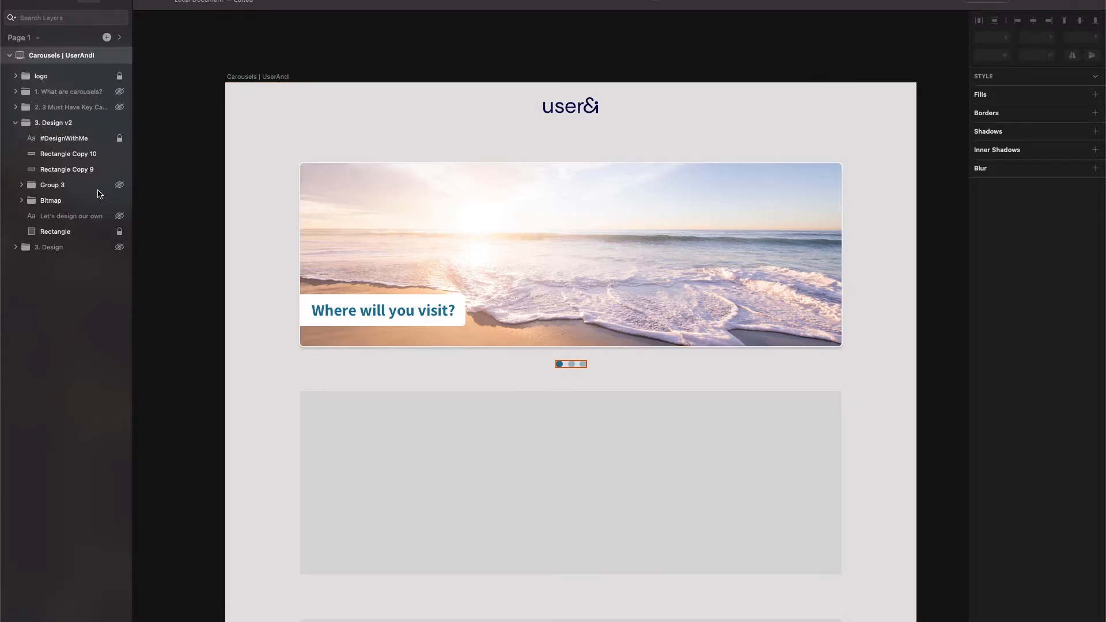
Step: Nudge the dot group to just below the beach photo, lined up with the photo's left edge
click(64, 201)
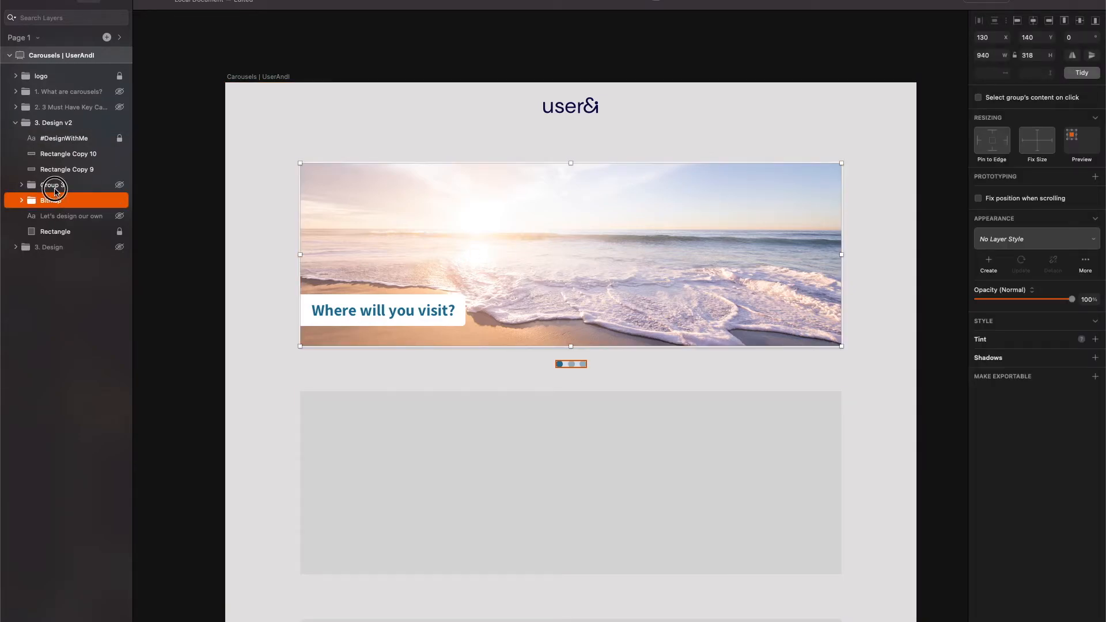
click(52, 184)
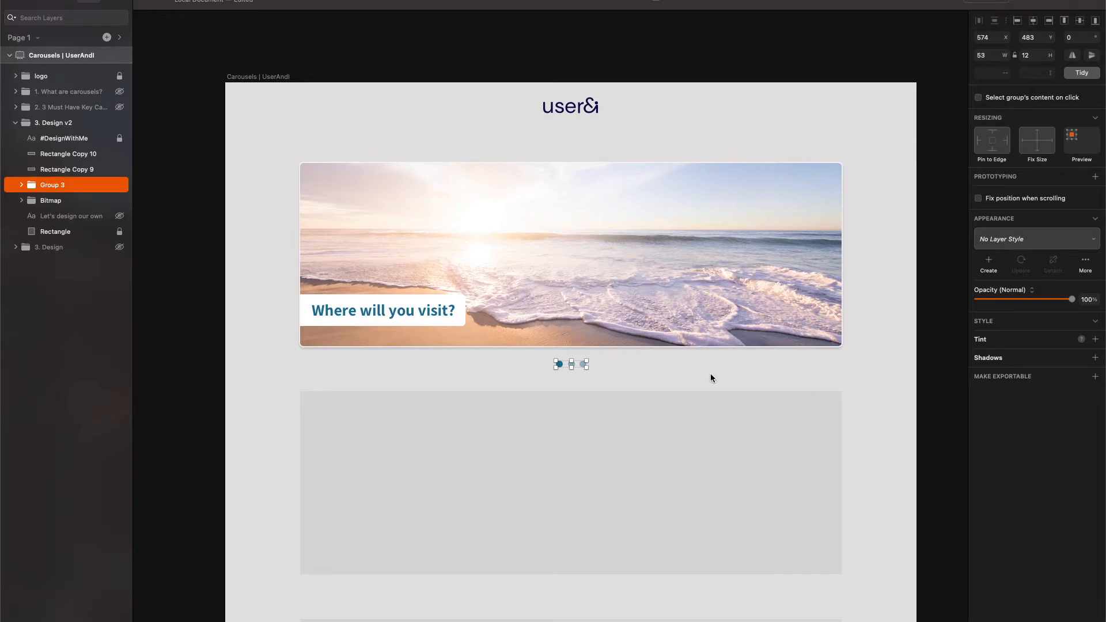
key(shift+Up)
key(shift+Up)
key(shift+Up)
key(shift+Up)
key(shift+Up)
key(shift+Right)
key(shift+Up)
key(shift+Up)
key(shift+Up)
key(shift+Down)
key(shift+Down)
key(shift+Left)
key(shift+Left)
key(shift+Left)
key(shift+Left)
key(shift+Left)
key(shift+Left)
key(shift+Left)
key(shift+Left)
key(shift+Left)
key(shift+Left)
key(shift+Left)
key(shift+Left)
key(shift+Left)
key(shift+Left)
key(shift+Left)
key(shift+Left)
key(shift+Left)
key(shift+Left)
key(shift+Left)
key(shift+Left)
key(shift+Left)
key(shift+Left)
key(shift+Down)
key(shift+Right)
key(shift+Right)
key(shift+Up)
key(shift+Up)
key(shift+Up)
key(shift+Up)
key(shift+Up)
key(shift+Down)
key(shift+Down)
key(shift+Down)
key(shift+Down)
key(shift+Down)
key(Down)
key(shift+Down)
key(shift+Down)
key(shift+Down)
key(shift+Down)
key(shift+Left)
key(shift+Left)
key(shift+Up)
key(shift+Up)
key(shift+Up)
key(Left)
key(Left)
key(Left)
key(Left)
key(shift+Down)
key(shift+Down)
Step: Draw a rectangle about 412 by 225 px over the beach photo's lower-right corner, inside its masked group, without a border
super+click(716, 292)
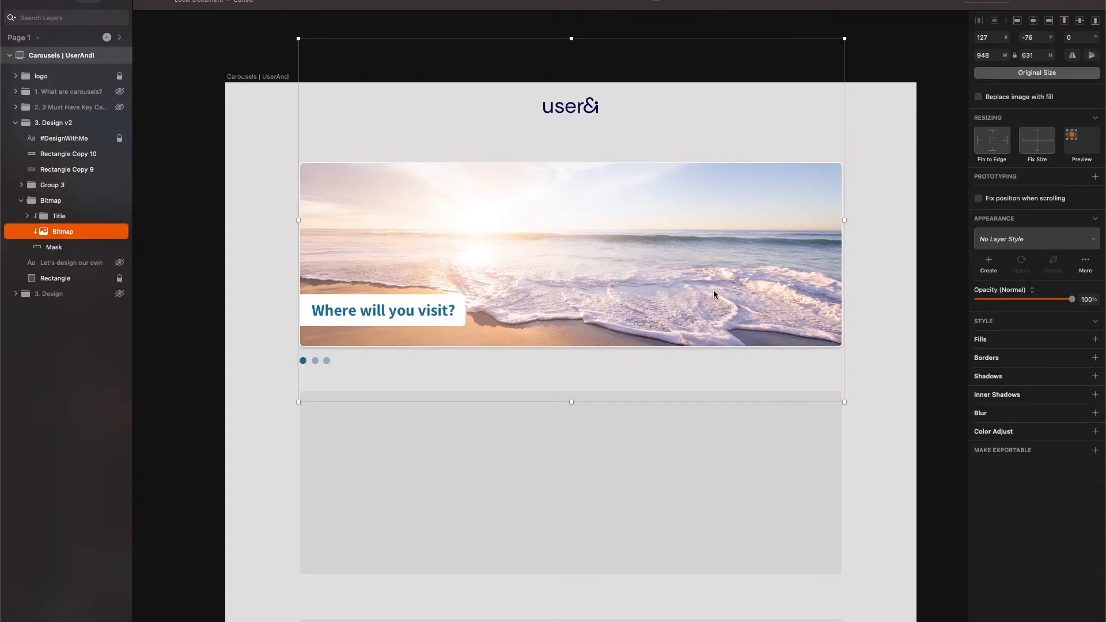
key(r)
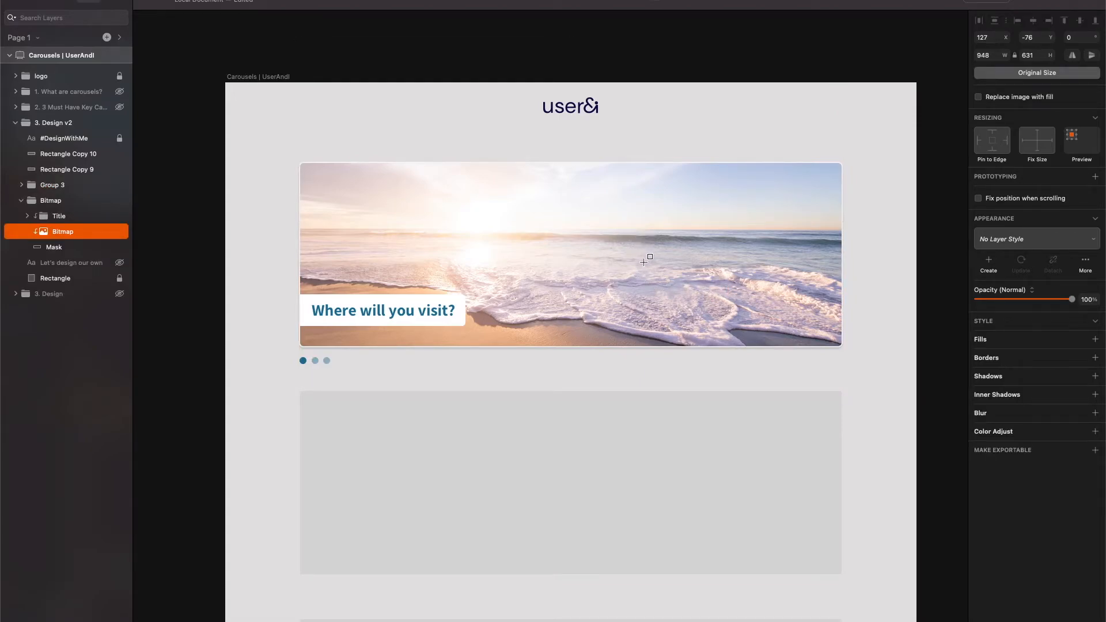
drag(635, 244, 872, 373)
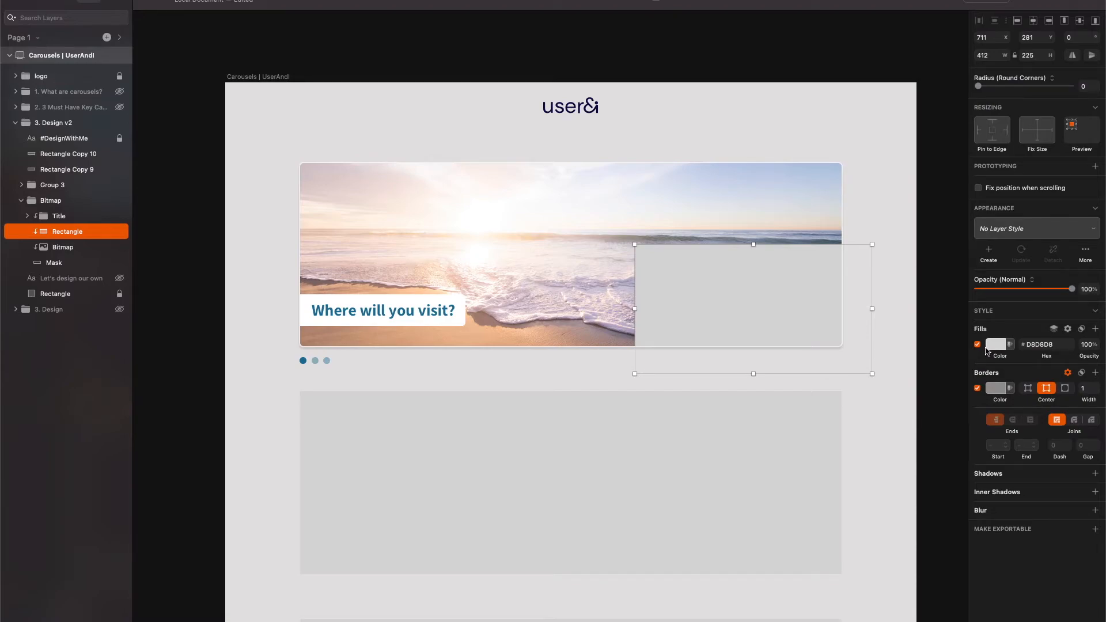
click(978, 388)
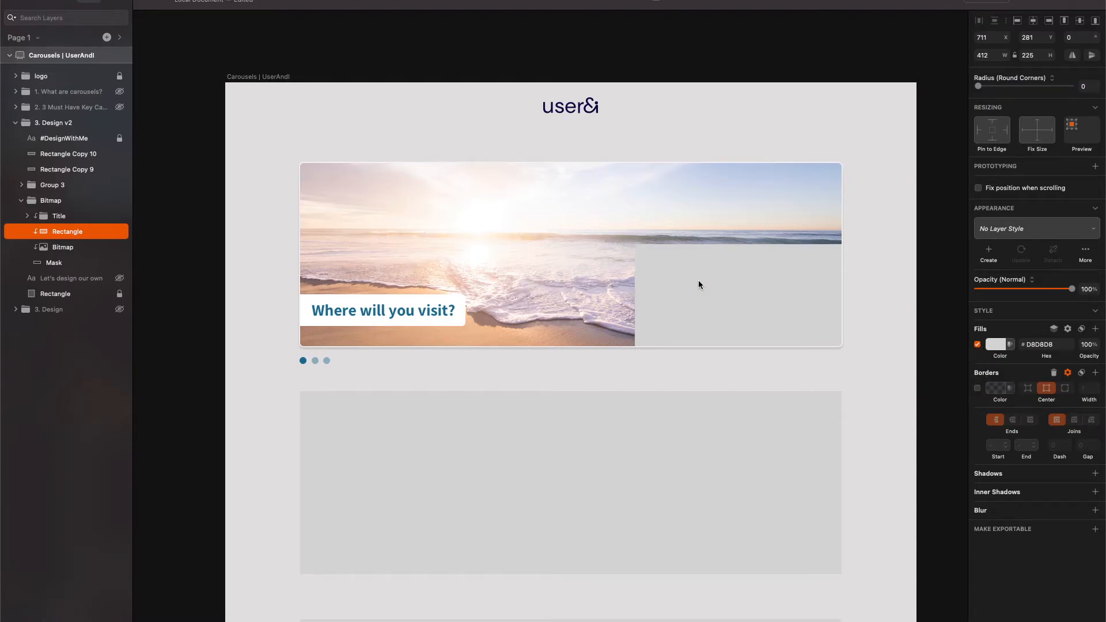
Step: Edit the rectangle's path, pulling its upper-left point inward and turning it into a mirrored curve point
click(654, 258)
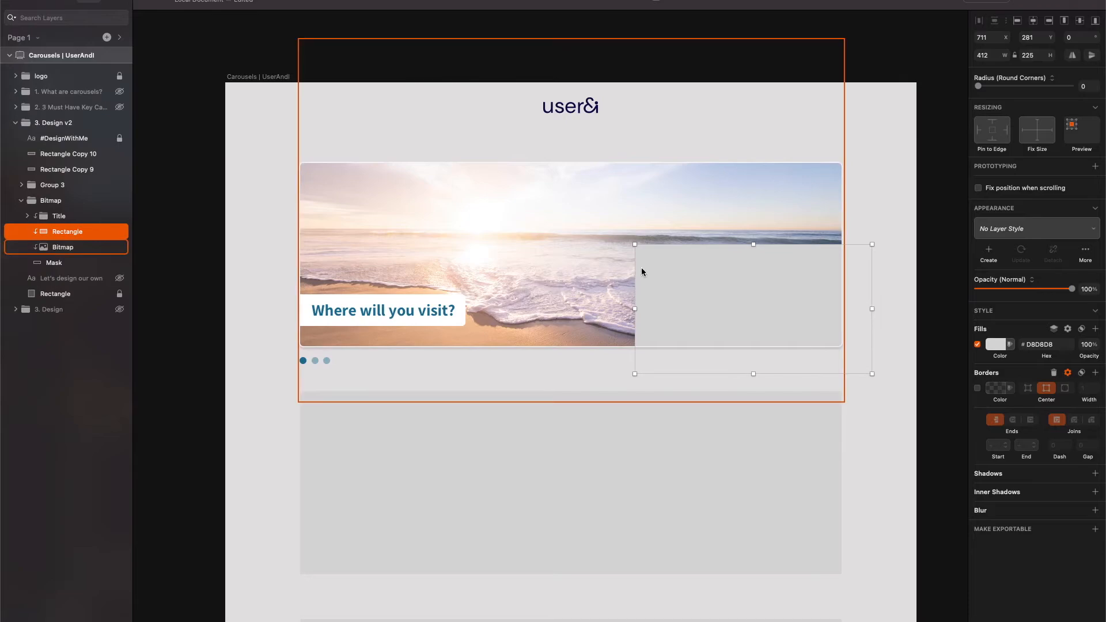
double_click(660, 260)
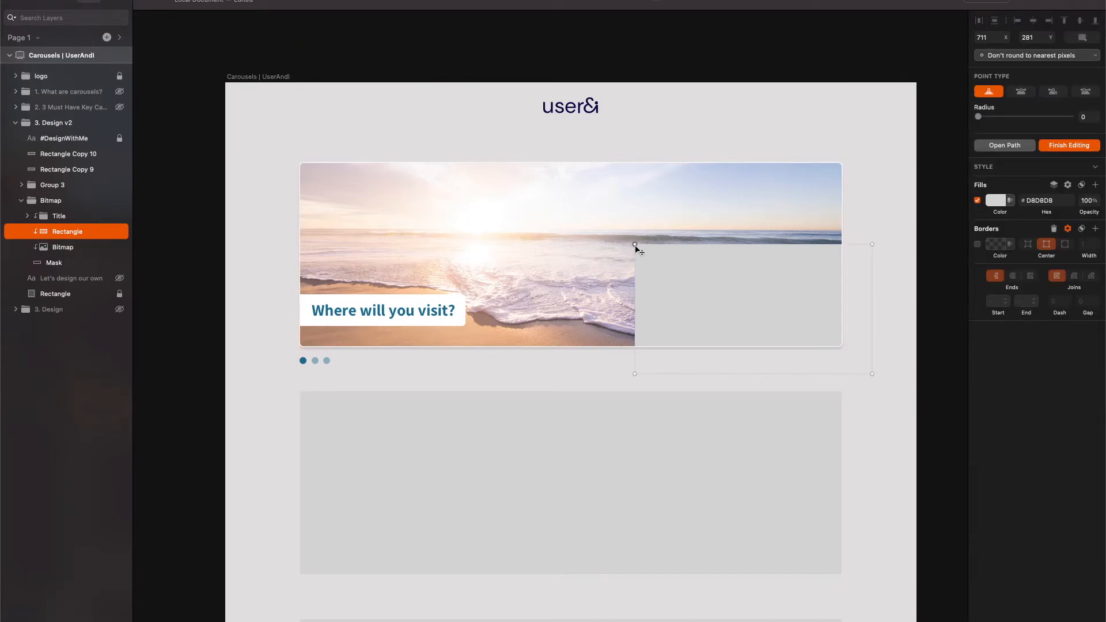
drag(635, 244, 741, 281)
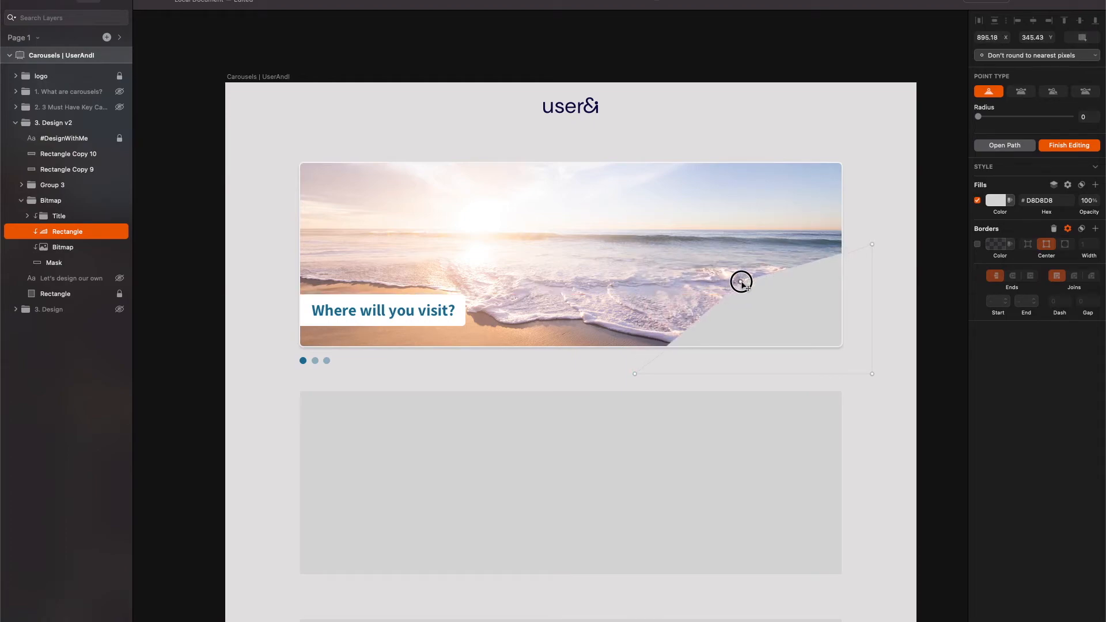
click(1022, 92)
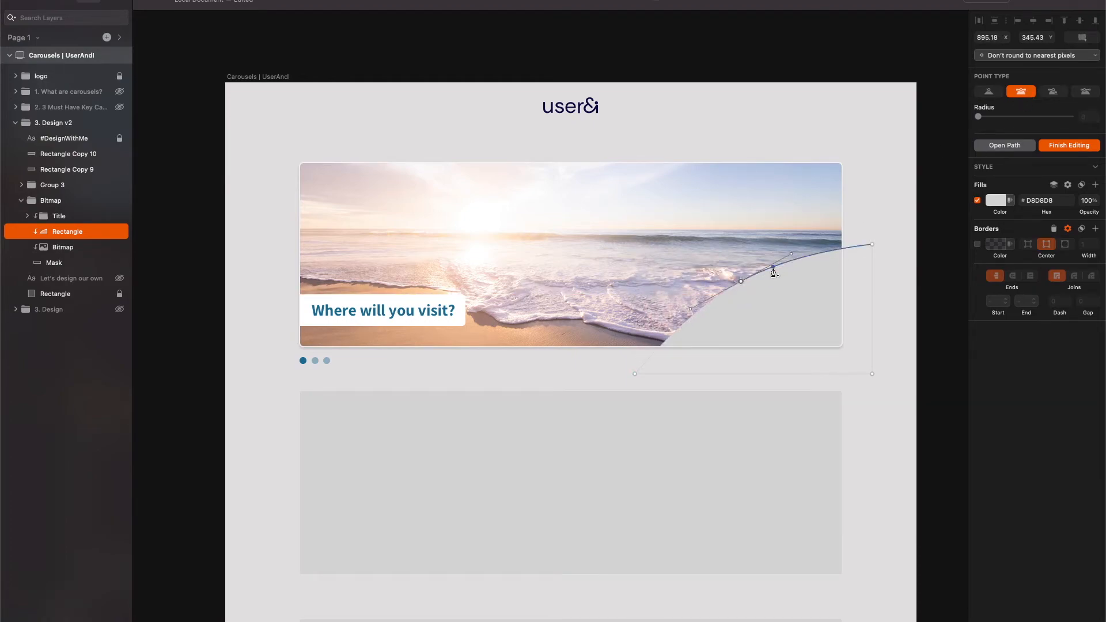
drag(740, 281, 753, 244)
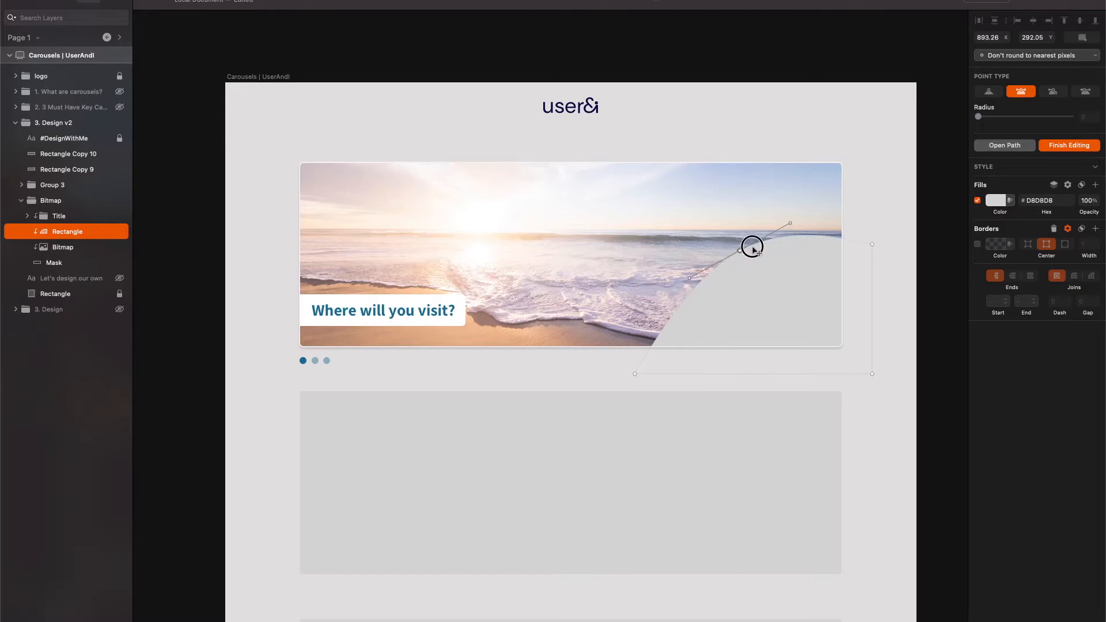
Step: Reposition the mirrored curve point and swing its handles so the shape's upper edge forms a wave
drag(705, 273, 726, 265)
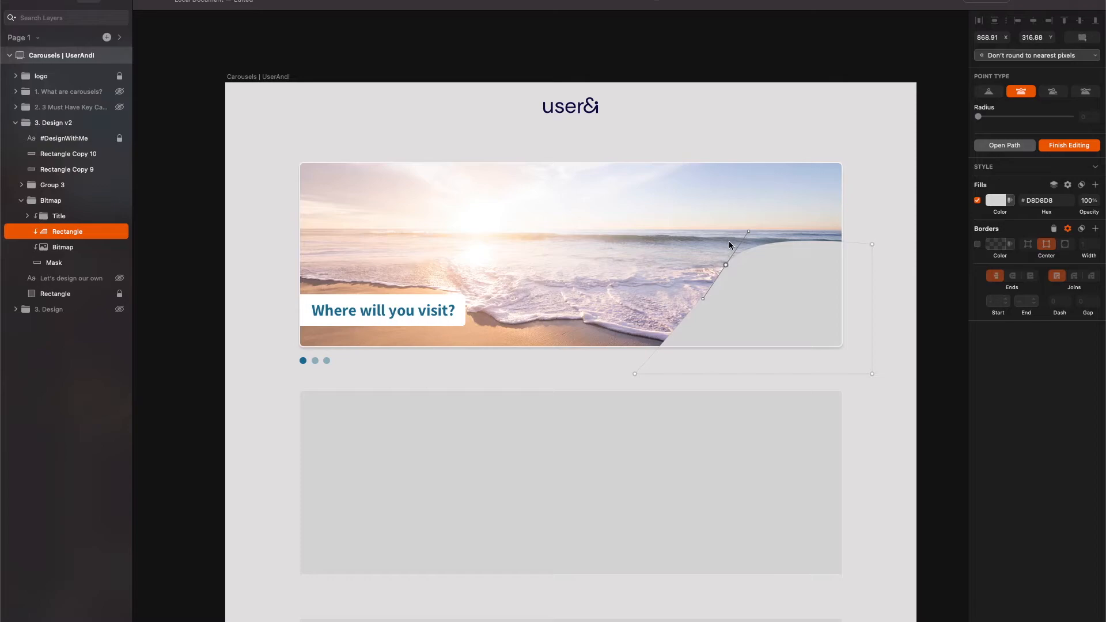
drag(709, 305, 715, 311)
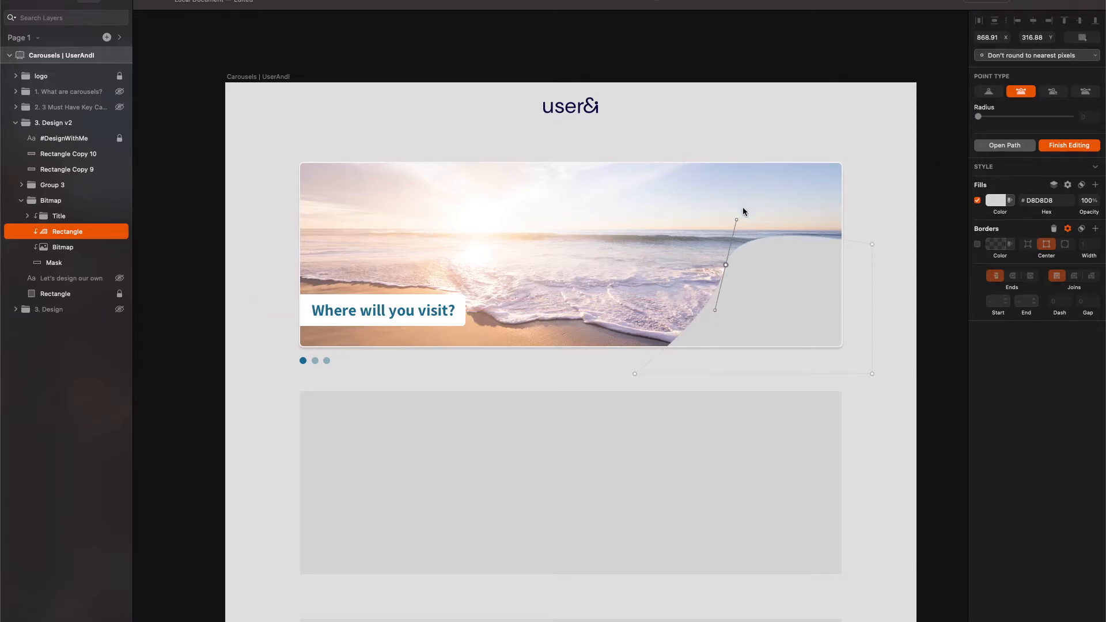
drag(737, 221, 823, 305)
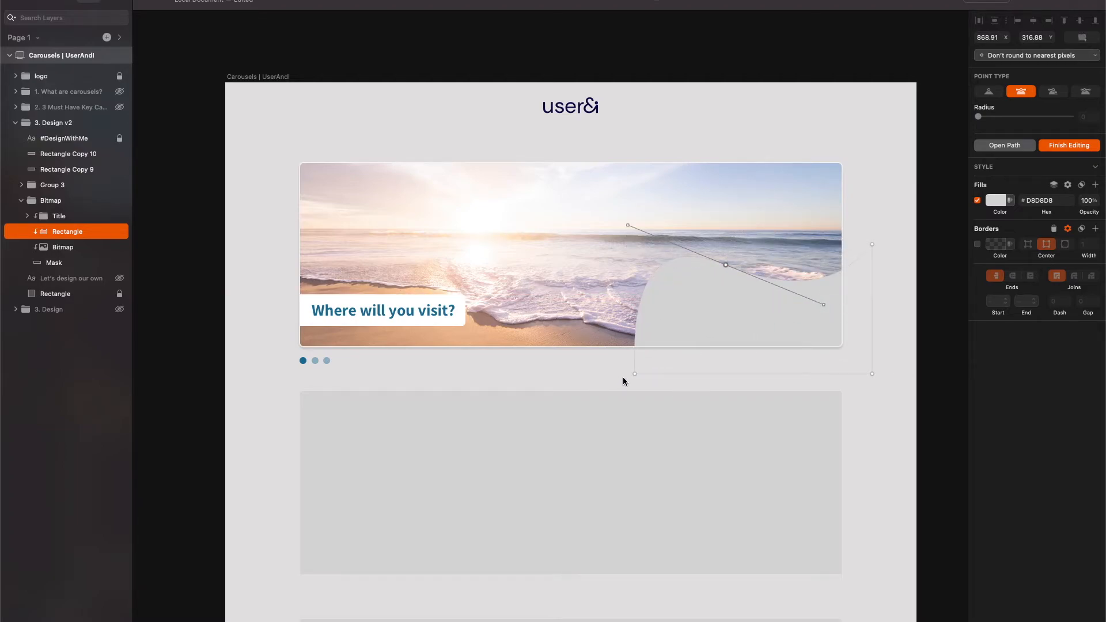
Step: Extend the wave's lower-left point to about X 613, lower its curve point toward the photo's bottom edge, and finish path editing
drag(634, 375, 578, 374)
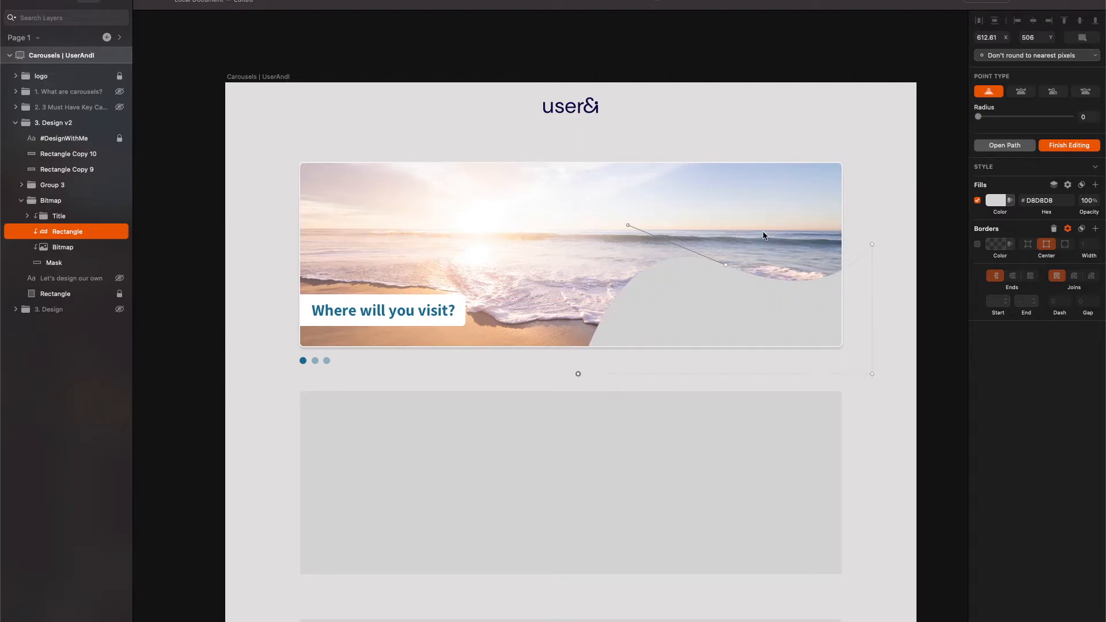
double_click(727, 268)
drag(727, 268, 771, 304)
double_click(940, 357)
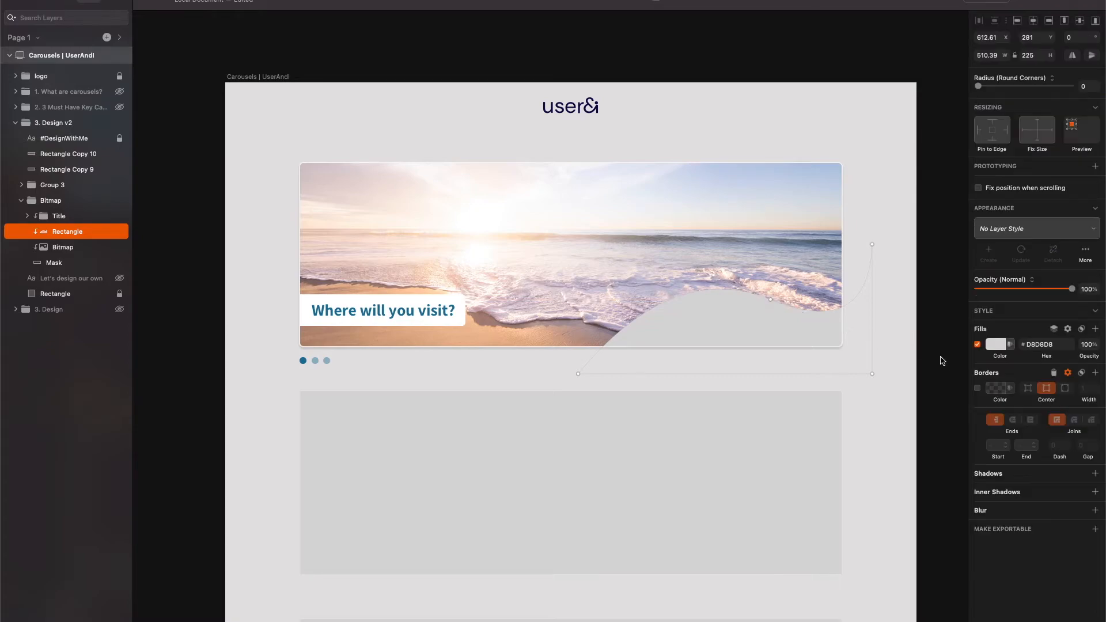
Step: Change the wave shape's fill colour to white, FFFFFF
click(908, 315)
double_click(759, 338)
click(1005, 345)
click(996, 344)
click(997, 346)
drag(1004, 407, 926, 358)
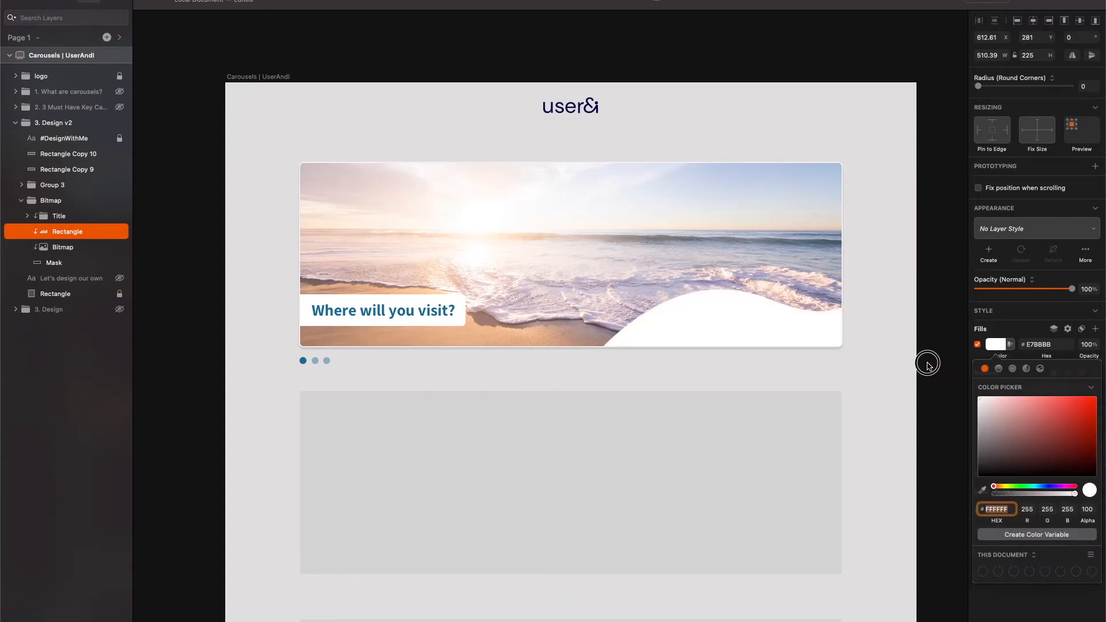
Step: Set the white wave shape's opacity to 60%
click(773, 339)
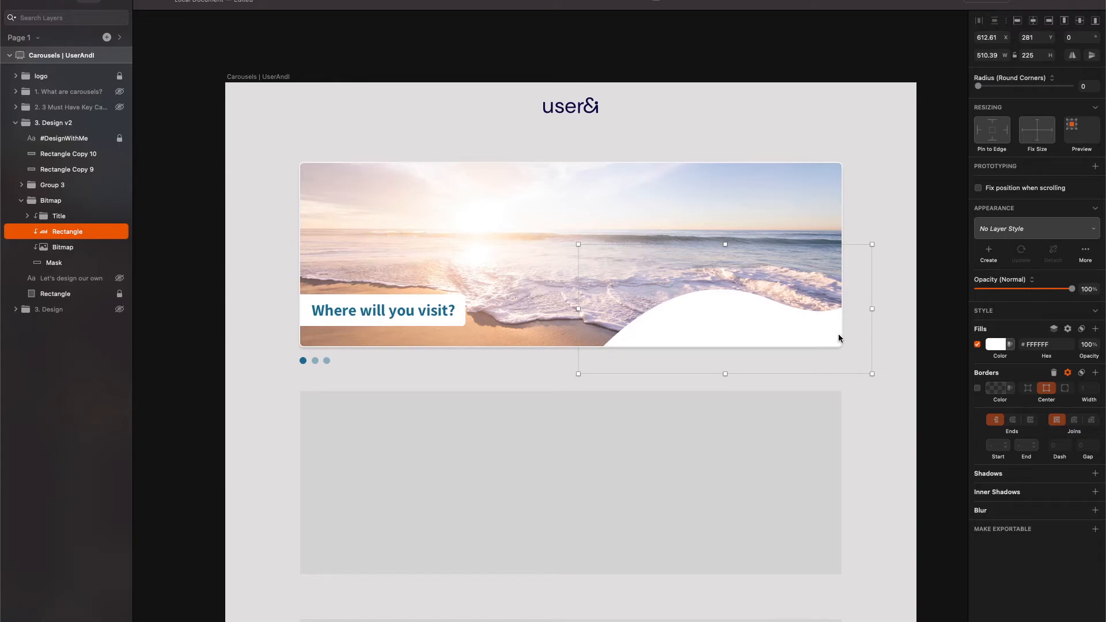
key(5)
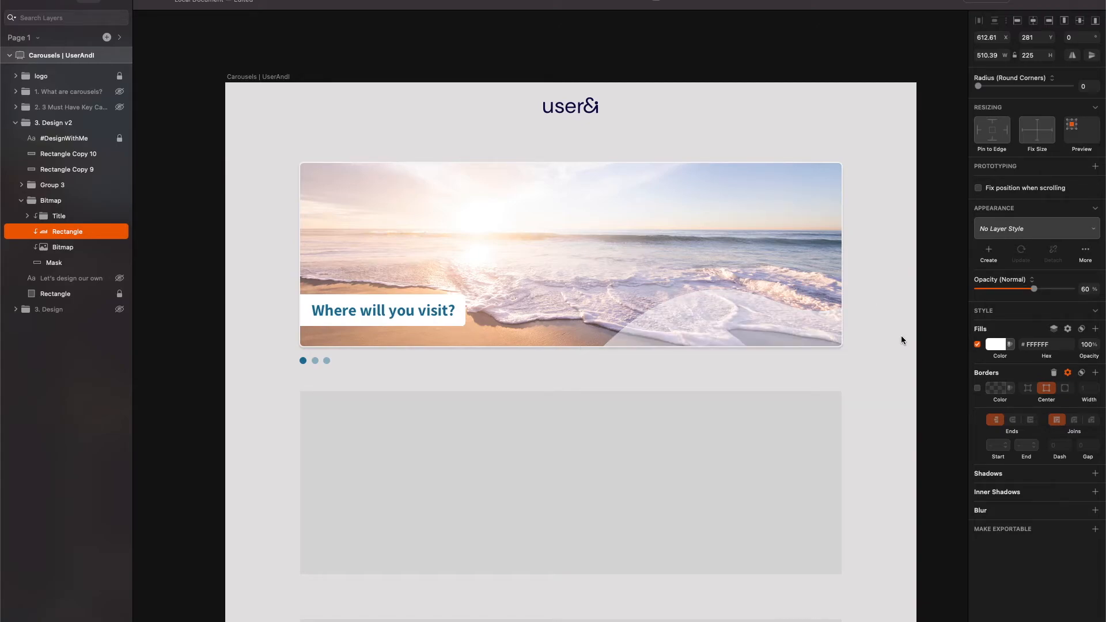
click(947, 346)
Step: Duplicate the wave and offset the copy to about X 743, Y 261 so the two waves overlap
click(742, 326)
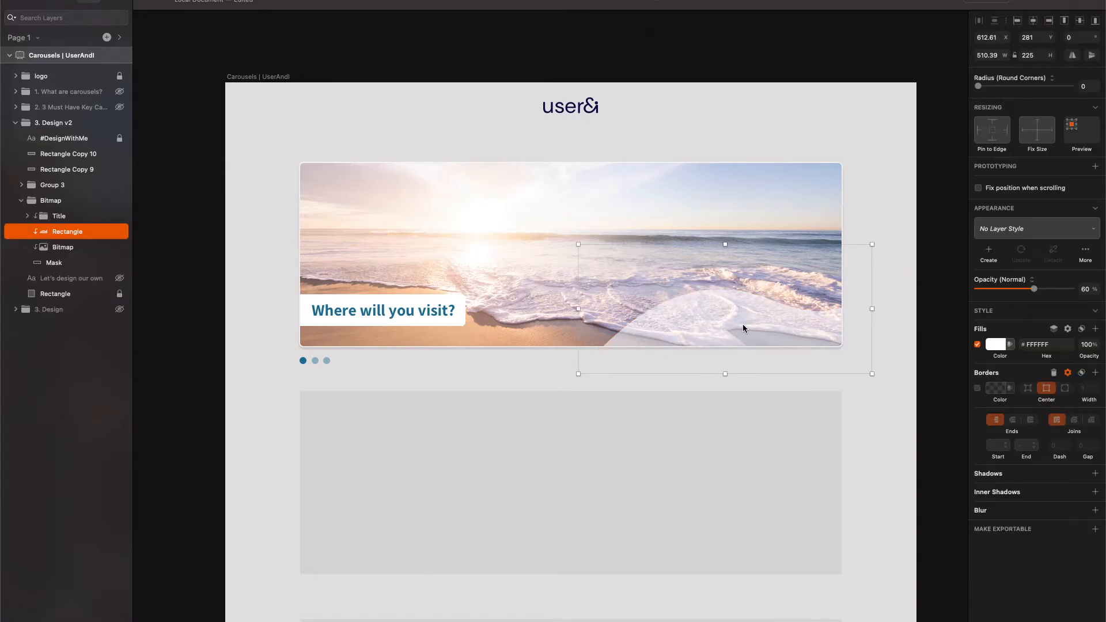
key(super+d)
key(shift+Right)
key(shift+Right)
key(shift+Right)
key(shift+Right)
key(shift+Right)
key(shift+Right)
key(shift+Right)
key(shift+Right)
key(shift+Right)
key(shift+Right)
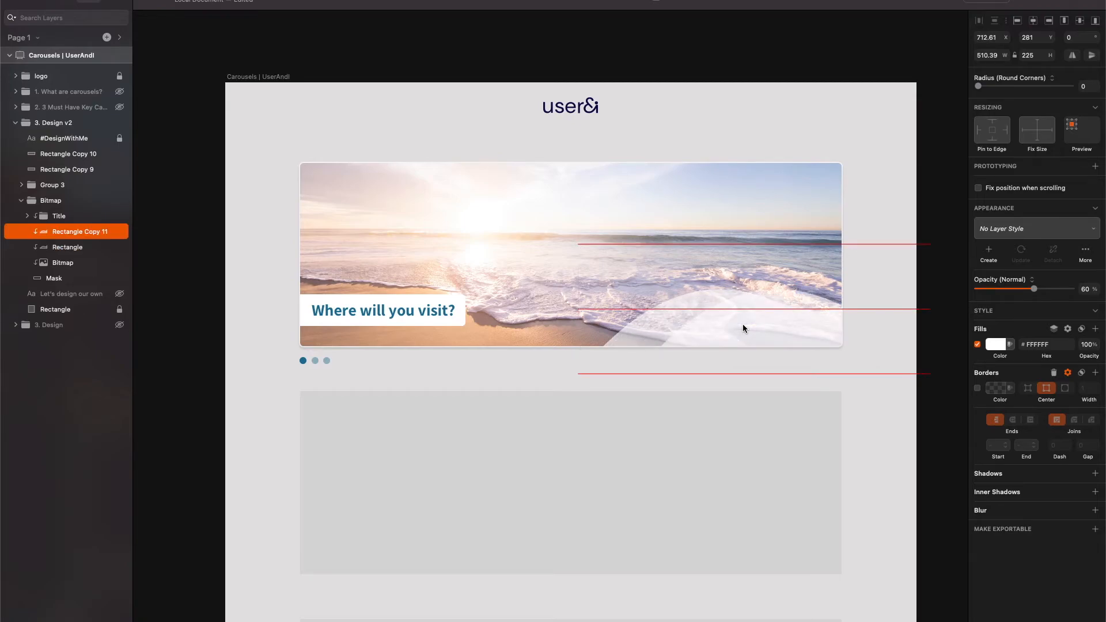
key(shift+Down)
key(shift+Down)
key(shift+Down)
key(shift+Right)
key(shift+Up)
key(shift+Up)
key(shift+Up)
key(shift+Up)
key(shift+Up)
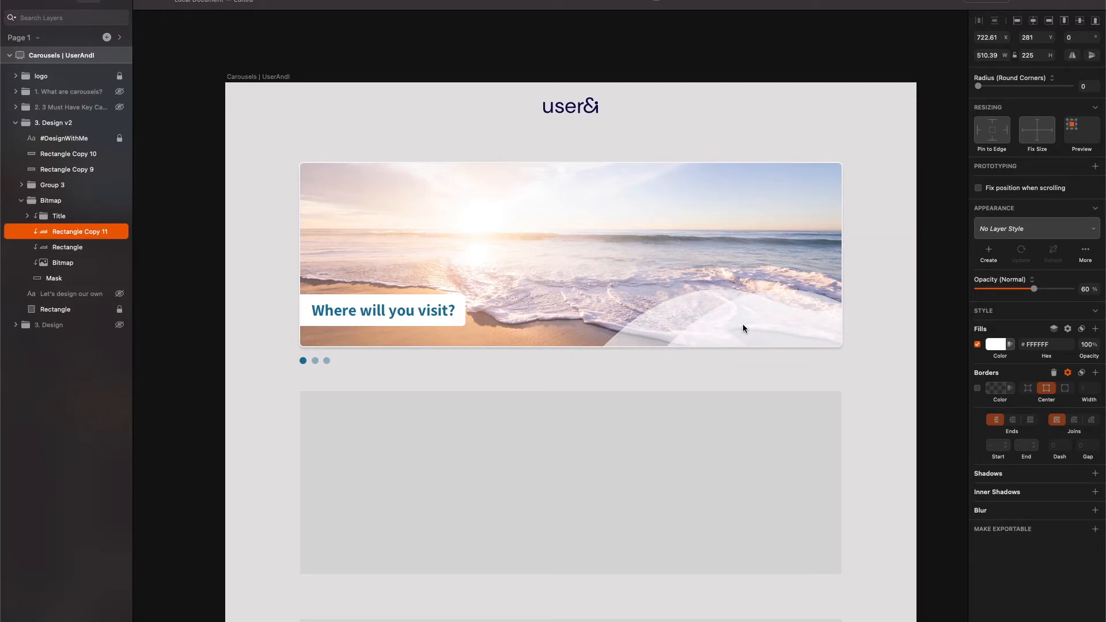
key(shift+Right)
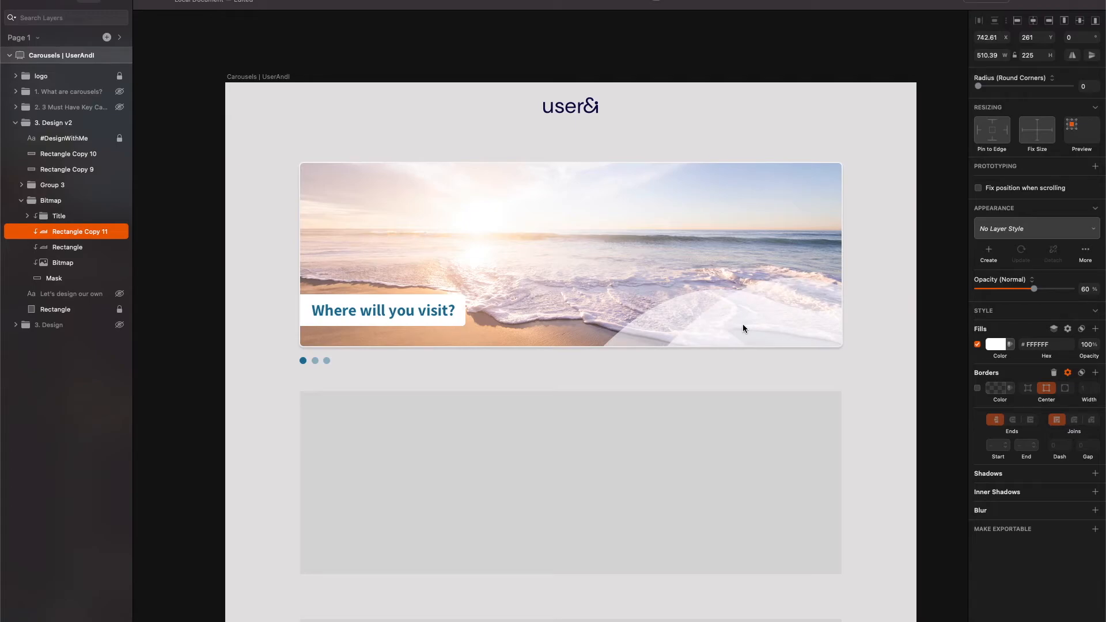
click(933, 315)
Step: Set the original wave's opacity to 80%
click(652, 326)
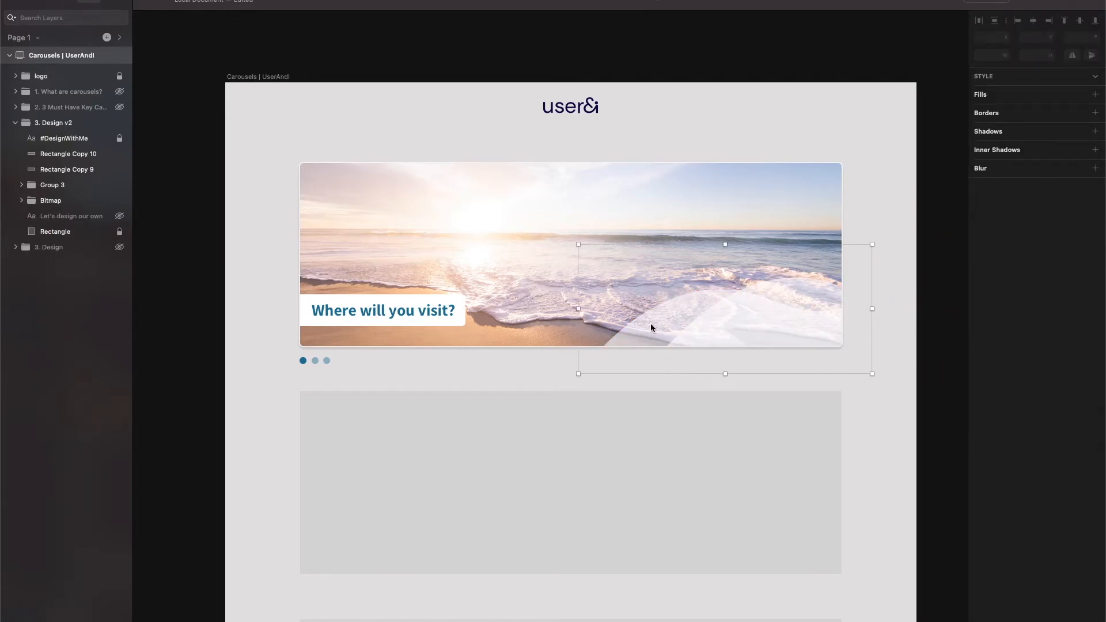
key(5)
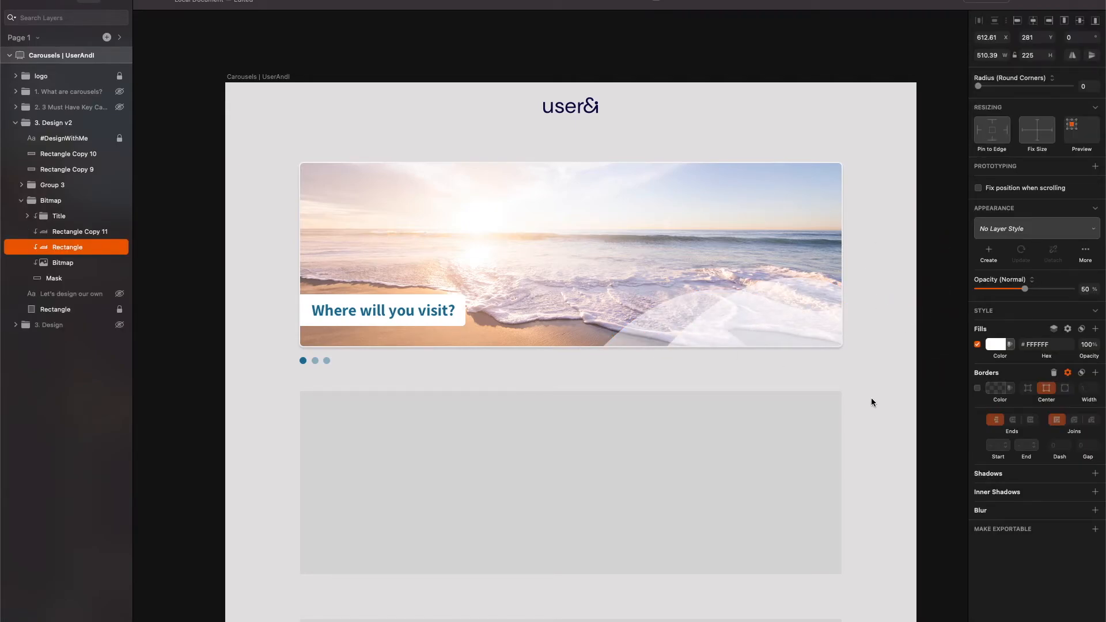
key(7)
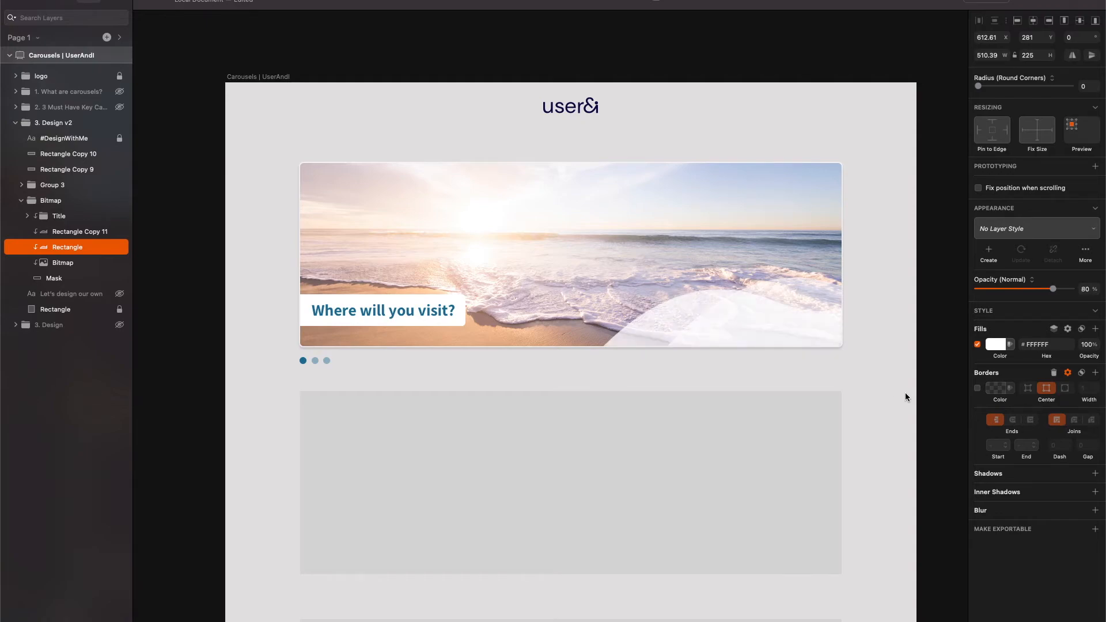
key(8)
click(934, 393)
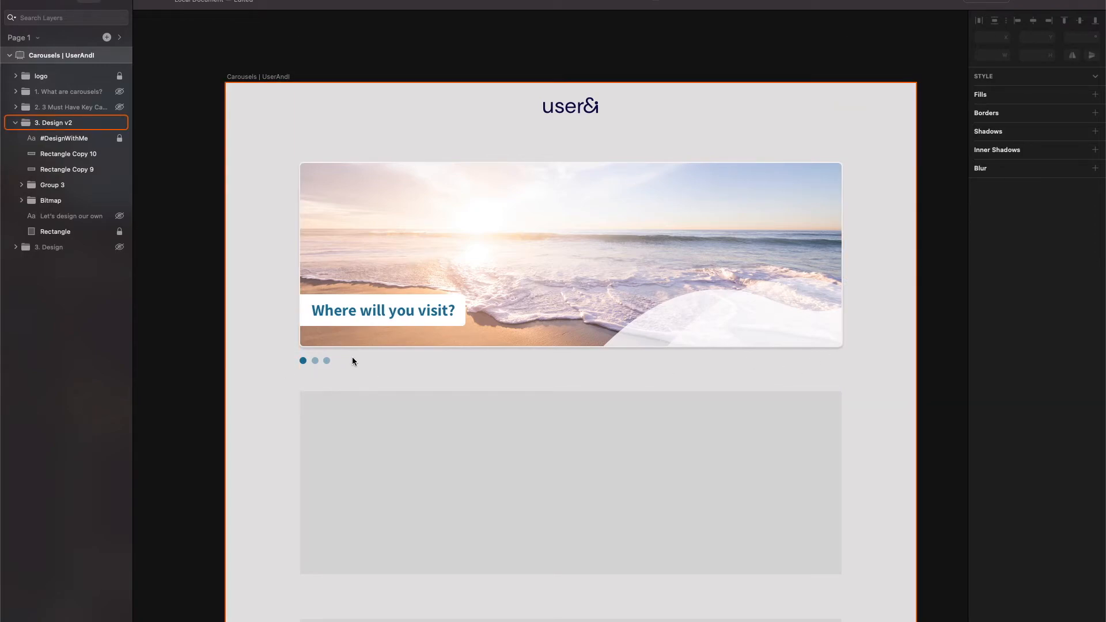
Step: Move the group of three indicator dots onto the waves in the beach photo's lower-right corner
double_click(311, 362)
drag(311, 362, 808, 338)
click(933, 341)
Step: Paste the copied beach-chair photo above the current beach photo inside the masked Bitmap group
click(405, 310)
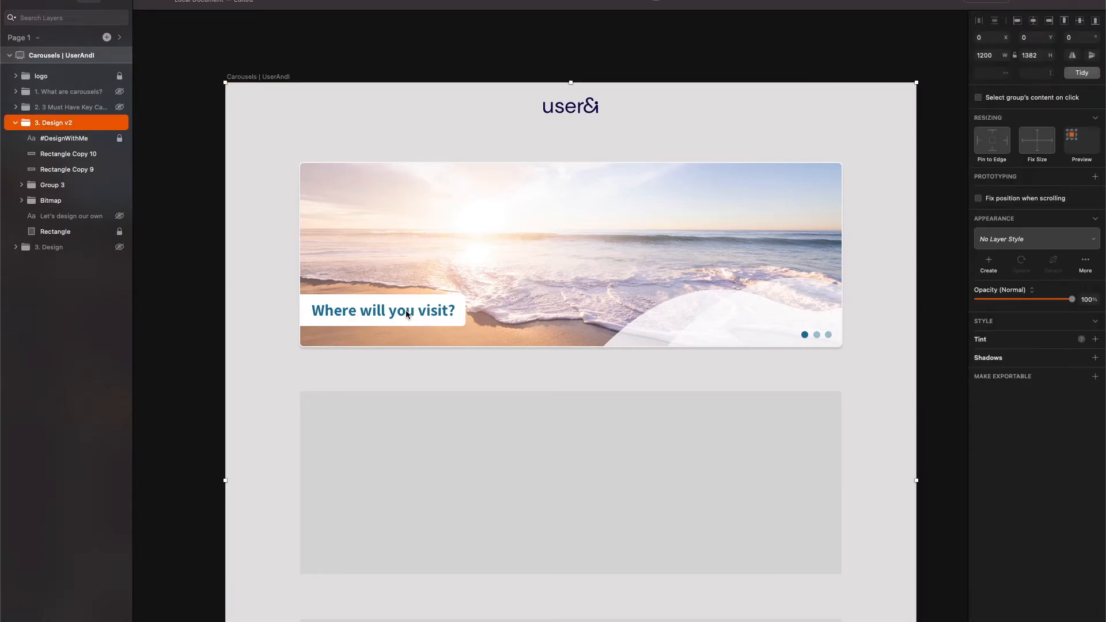
double_click(554, 274)
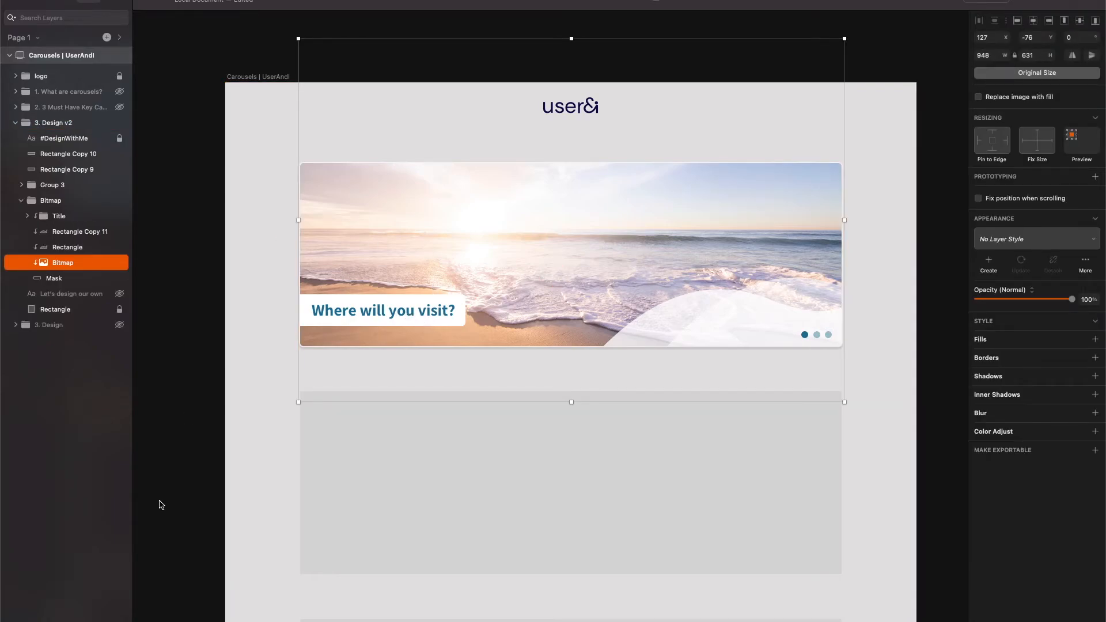
key(super+Tab)
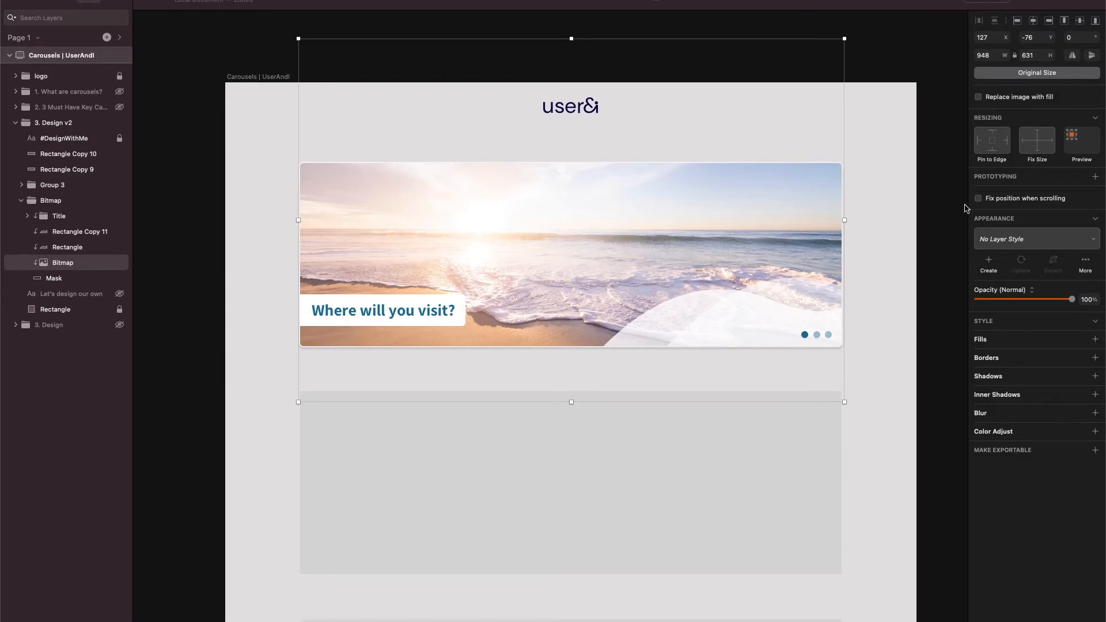
click(936, 208)
super+click(574, 255)
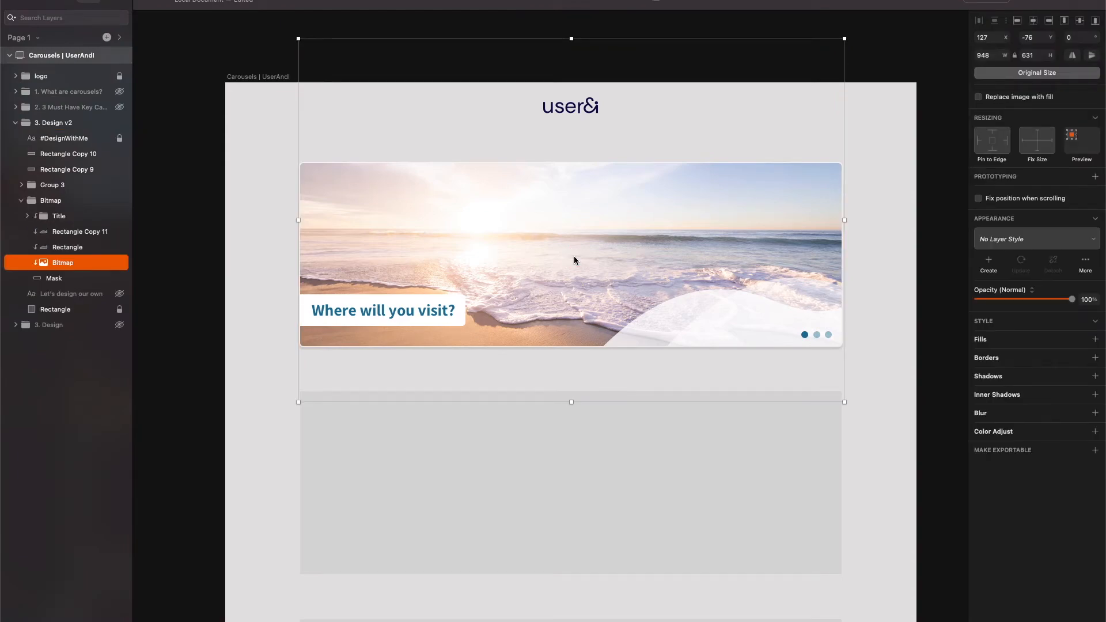
key(super+v)
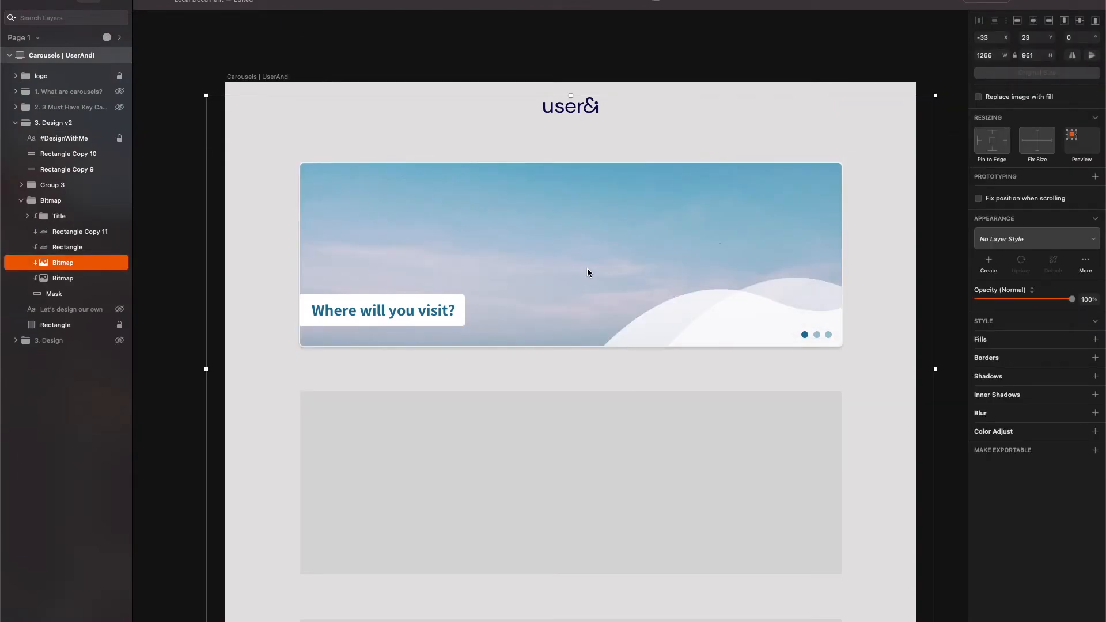
Step: Raise the pasted photo to Y -237 so the blue beach chairs show inside the mask
key(Up)
key(Up)
key(Up)
key(Up)
key(Up)
key(Up)
key(Up)
key(Up)
key(Up)
key(Up)
key(Up)
key(Up)
key(Up)
key(Up)
key(Up)
key(Up)
key(Up)
key(Up)
key(Up)
key(Up)
key(shift+Up)
key(shift+Up)
key(shift+Up)
key(shift+Up)
key(shift+Up)
key(shift+Up)
key(shift+Up)
key(shift+Up)
key(shift+Up)
key(shift+Up)
key(shift+Up)
key(shift+Up)
key(shift+Up)
key(shift+Up)
key(shift+Up)
key(shift+Up)
key(shift+Up)
key(shift+Up)
key(shift+Up)
key(shift+Up)
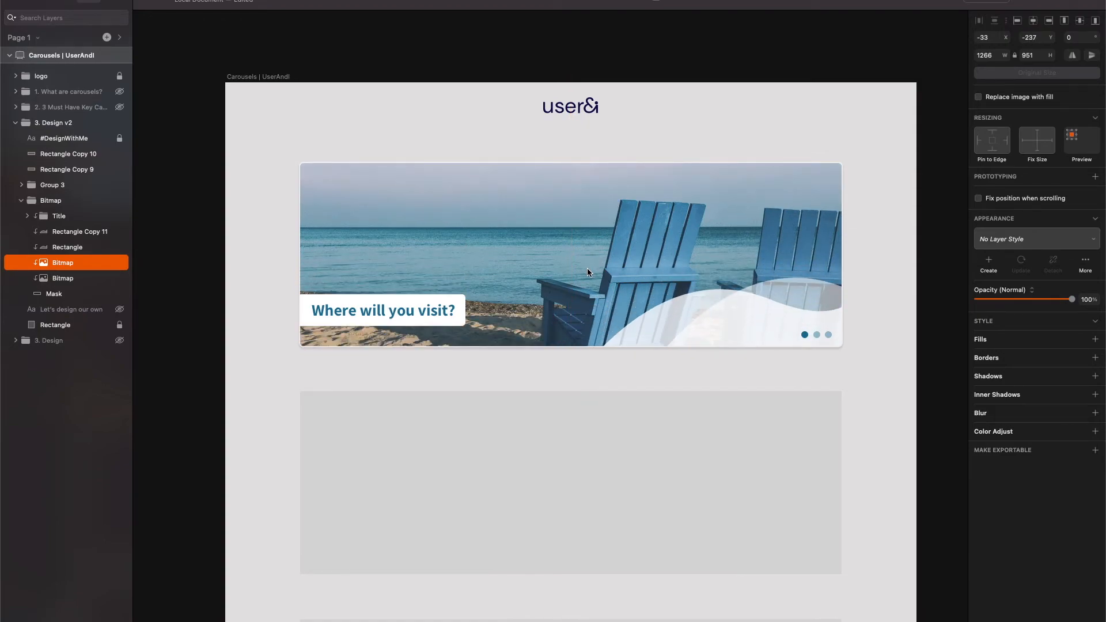
Step: Scale the beach-chair photo to 90%, anchored from the left
key(super+k)
text(90)
key(Return)
key(Return)
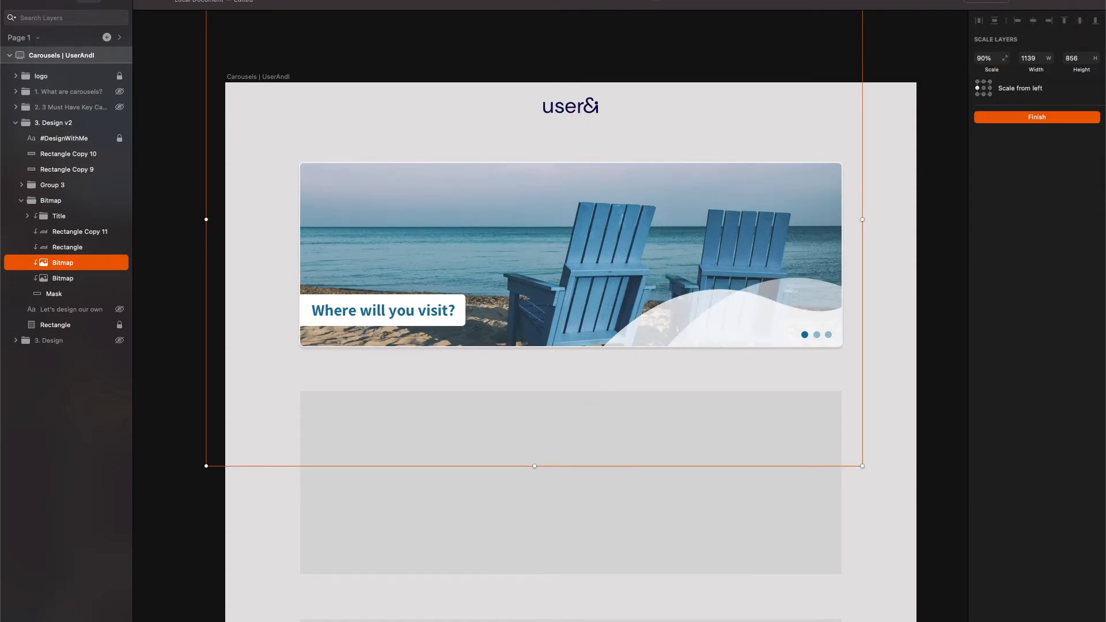
key(Return)
Step: Reposition the scaled beach-chair photo within the mask to X 37, Y -179
key(shift+Right)
key(shift+Right)
key(shift+Right)
key(shift+Right)
key(shift+Right)
key(shift+Right)
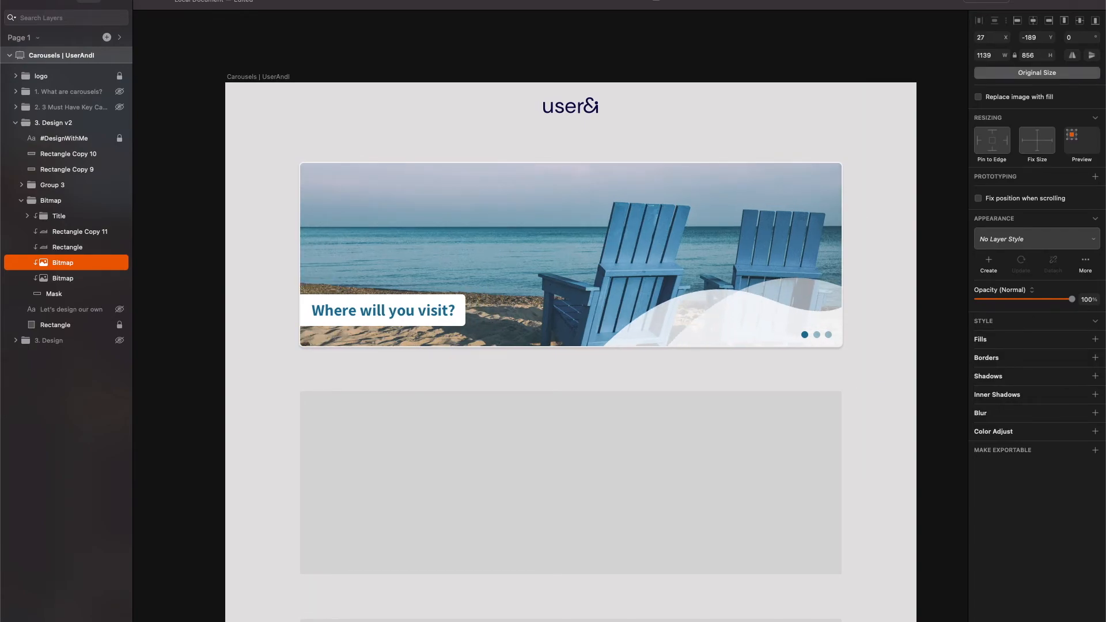
key(shift+Right)
key(shift+Up)
key(shift+Up)
key(shift+Up)
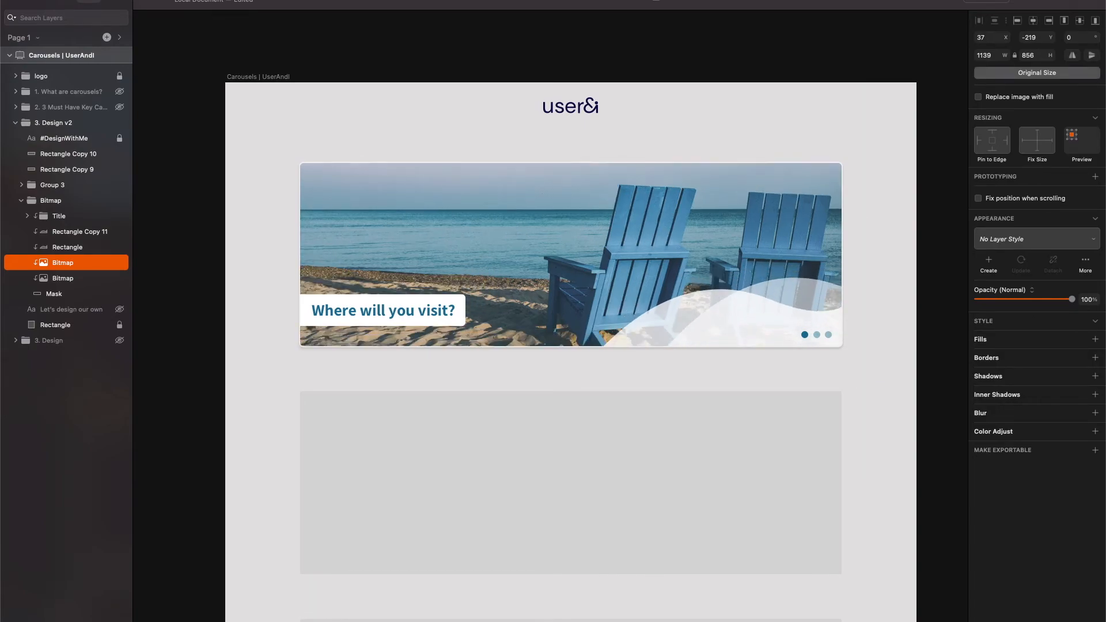
key(shift+Right)
key(shift+Down)
key(shift+Down)
key(shift+Down)
key(shift+Down)
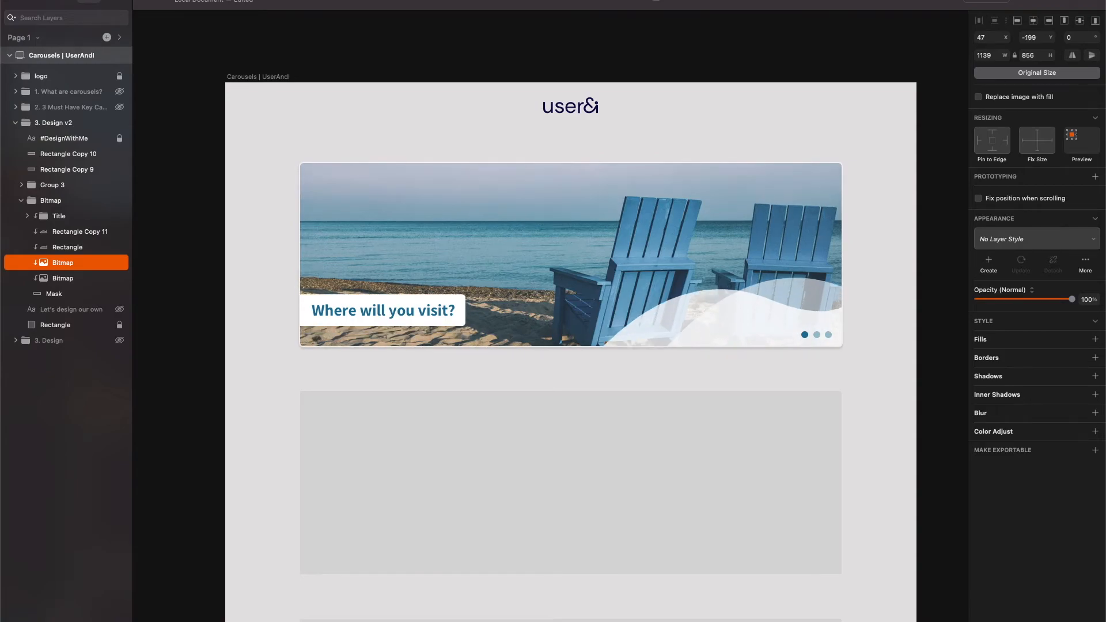
key(shift+Left)
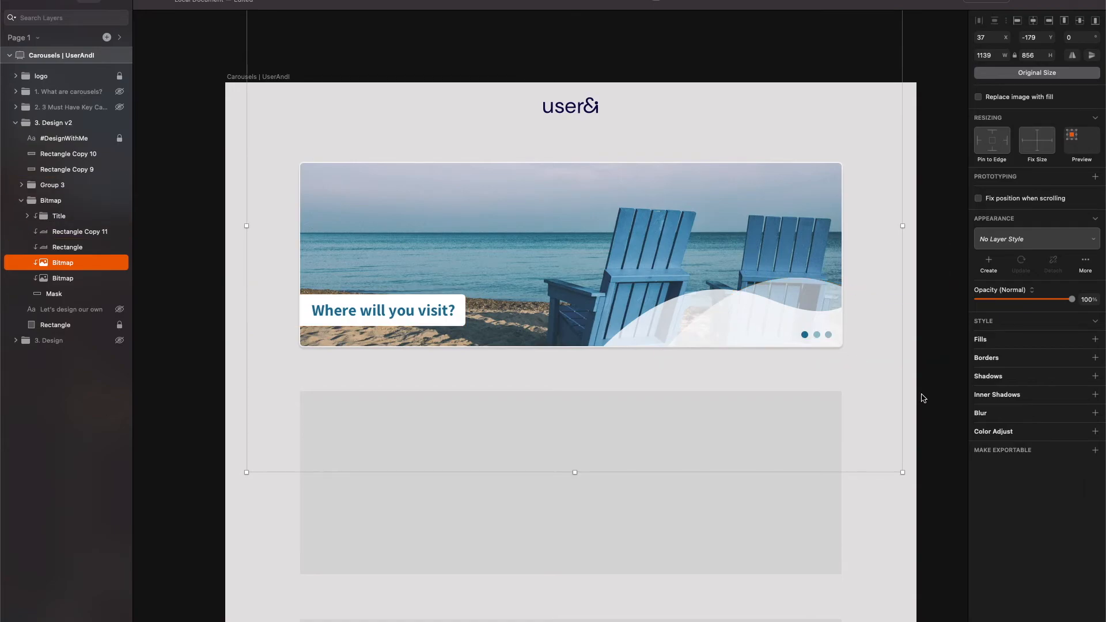
Step: Shift the indicator dots group left along the wave to X 934, Y 432
click(942, 411)
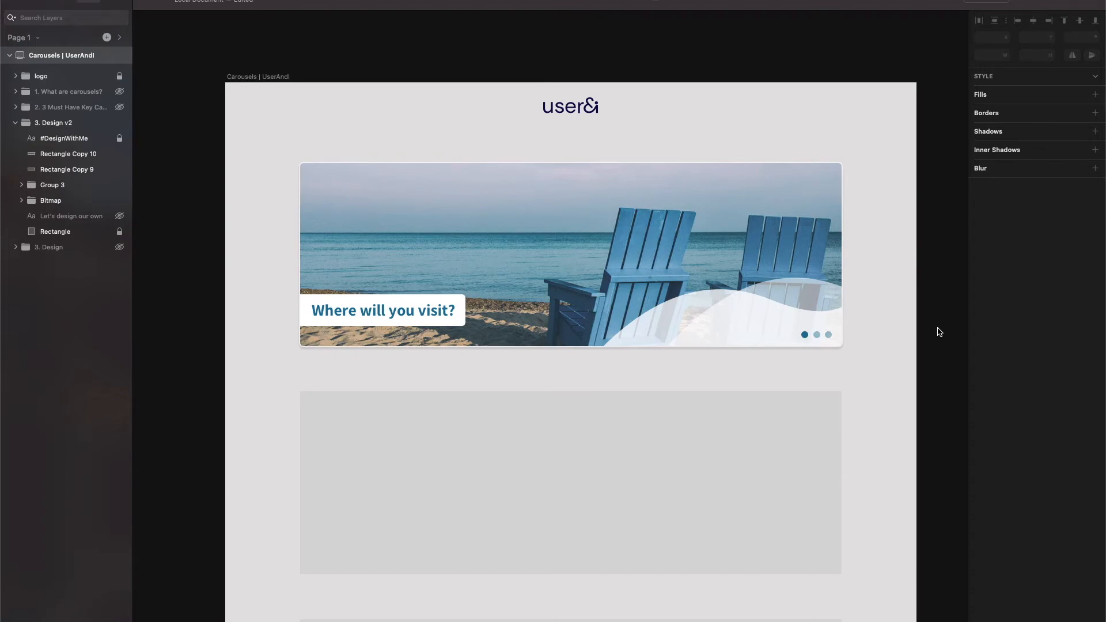
double_click(817, 334)
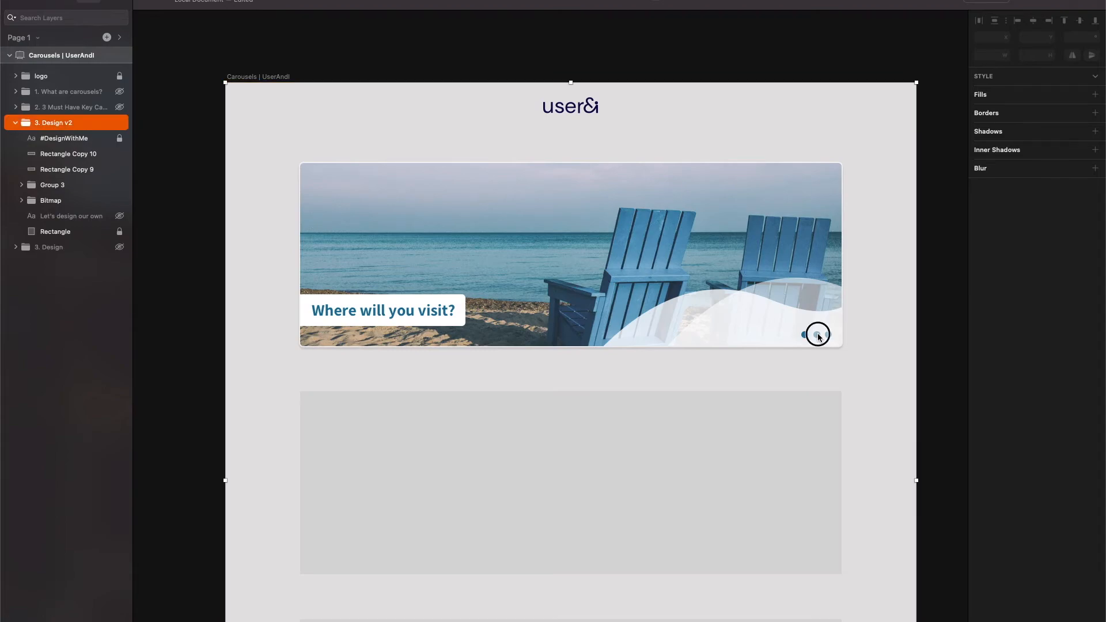
drag(818, 334, 779, 334)
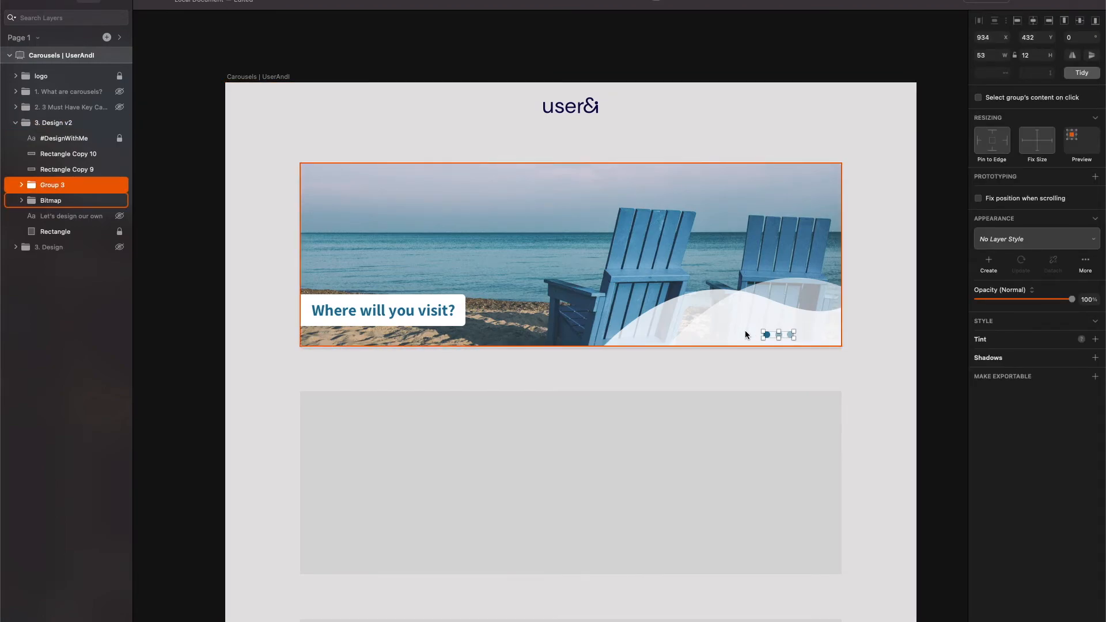
Step: Draw a 15 by 15 square to the right of the dots and remove its upper-left point to form a triangle
key(t)
key(r)
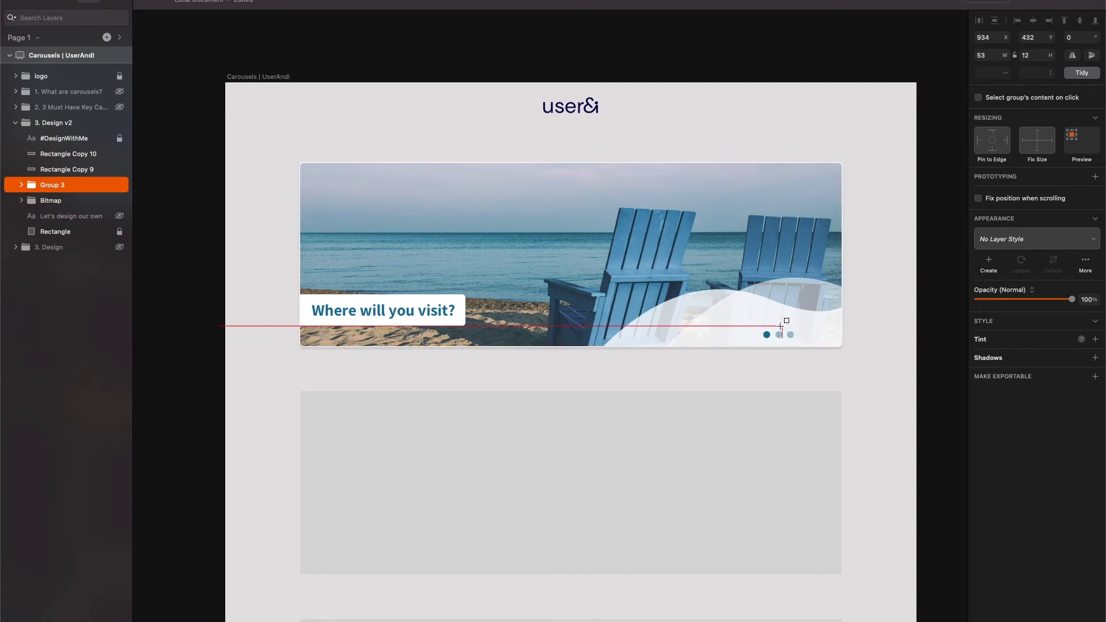
drag(813, 326, 821, 334)
double_click(816, 330)
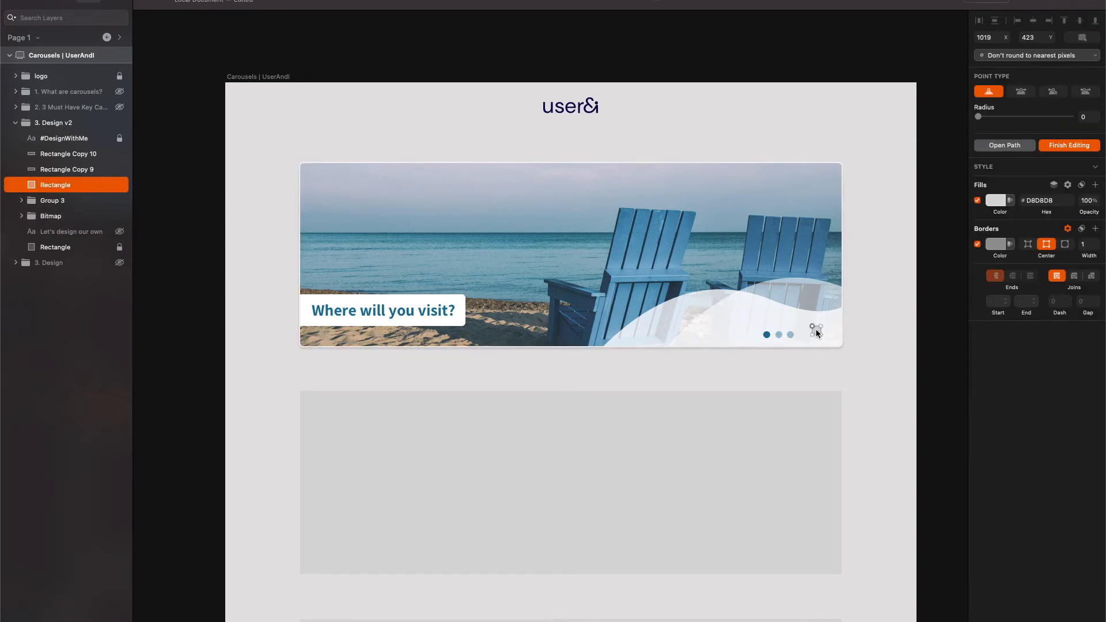
drag(812, 326, 822, 327)
key(ctrl+z)
key(Escape)
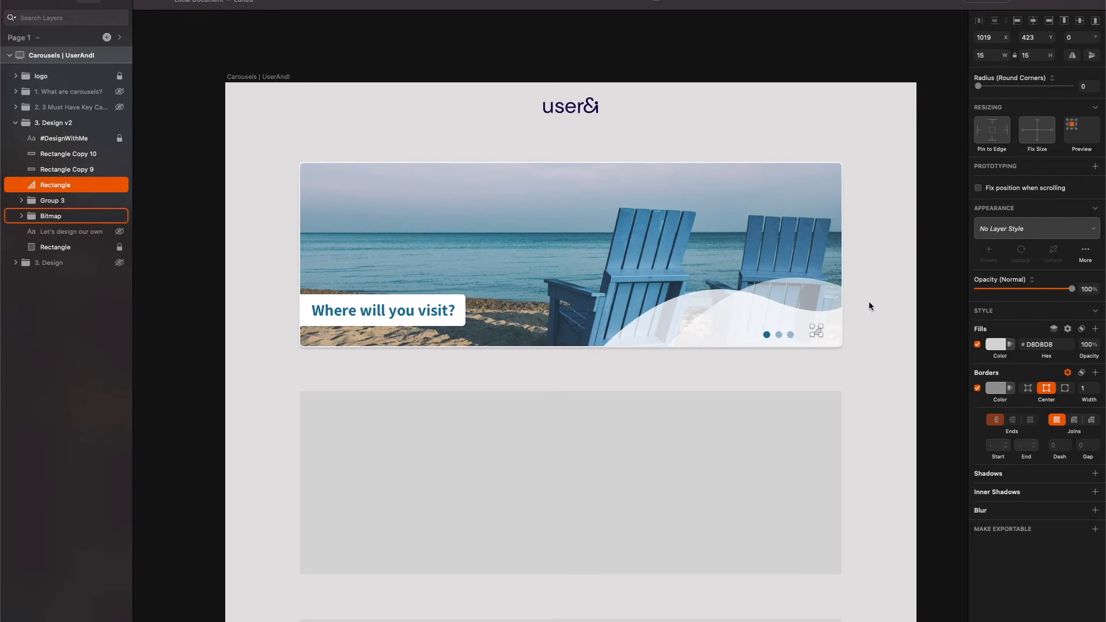
Step: Rotate the small triangle to 135° so it points left
click(1071, 38)
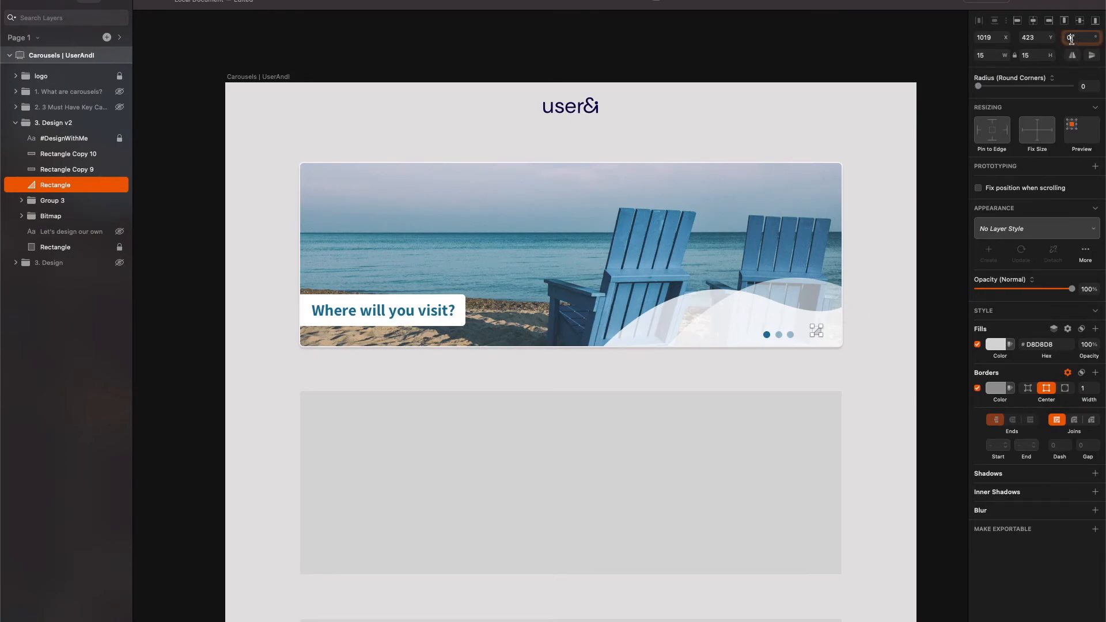
text(1)
text(09)
key(shift+Up)
key(shift+Up)
key(Down)
key(Return)
Step: Move the triangle just left of the indicator dots, to about X 903, Y 426, and turn off its border
key(Down)
key(Down)
key(Down)
key(Down)
key(Down)
key(Down)
key(shift+Left)
key(shift+Left)
key(shift+Left)
key(shift+Left)
key(shift+Left)
key(shift+Left)
key(shift+Left)
key(shift+Left)
key(shift+Left)
key(shift+Left)
key(shift+Left)
key(shift+Left)
key(Left)
key(Left)
key(Left)
click(977, 387)
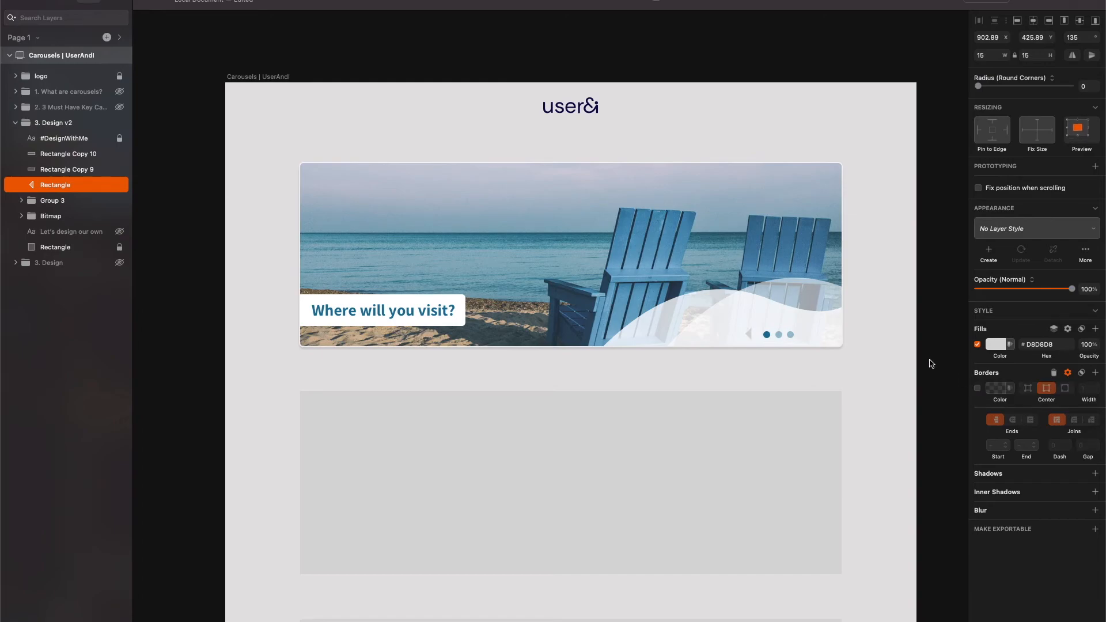
Step: Scale the triangle to 75% and nudge it beside the dots to about X 910, Y 431
key(super+k)
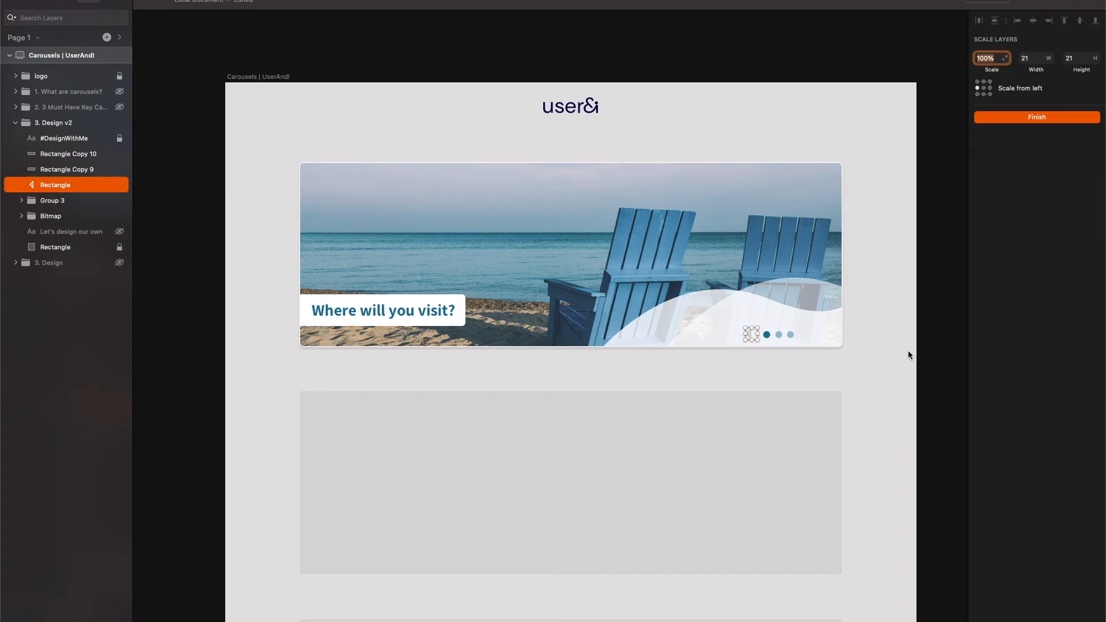
text(75)
key(Return)
key(Return)
key(Return)
key(Right)
key(Right)
key(Down)
key(Right)
key(Up)
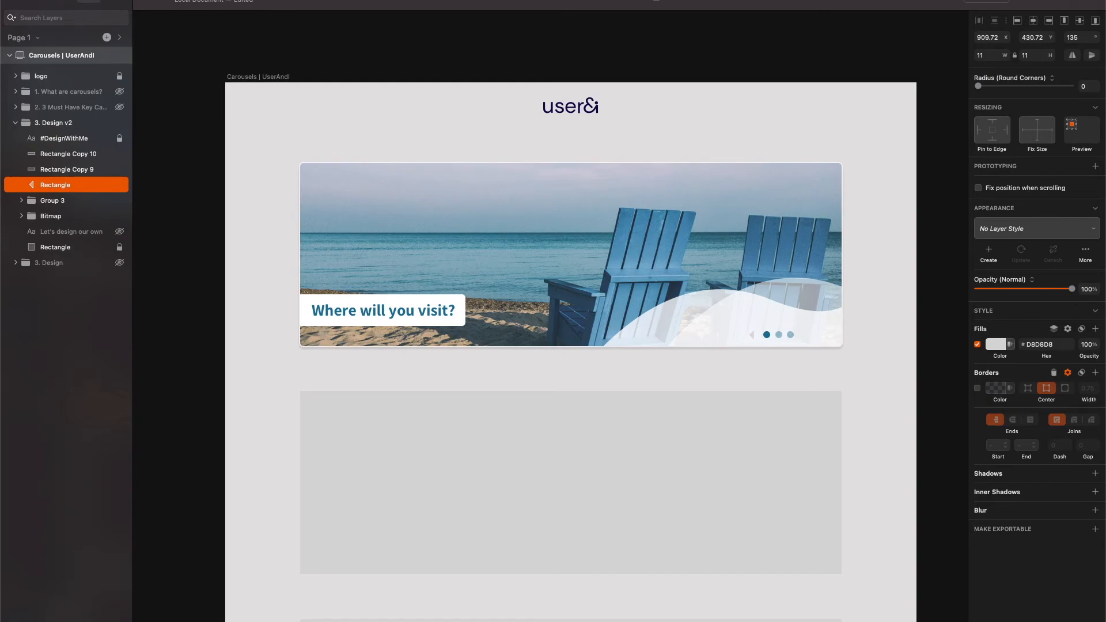
Step: Change the arrow triangle's fill to black, 000000, at 29% opacity
click(995, 344)
drag(1002, 470, 978, 489)
drag(1074, 494, 1019, 497)
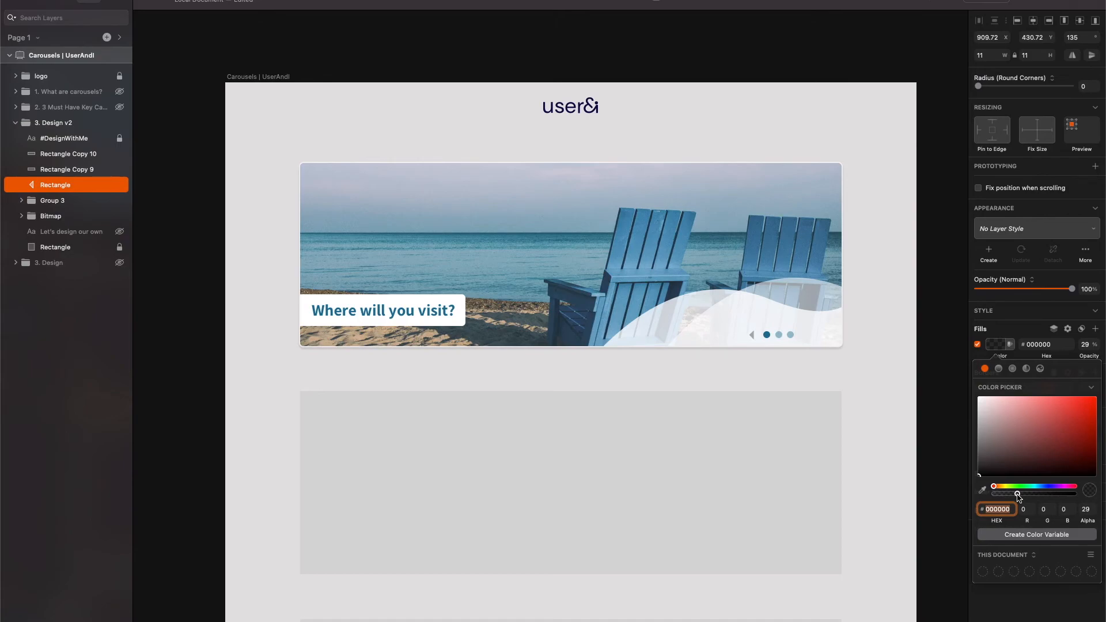
click(906, 440)
click(890, 408)
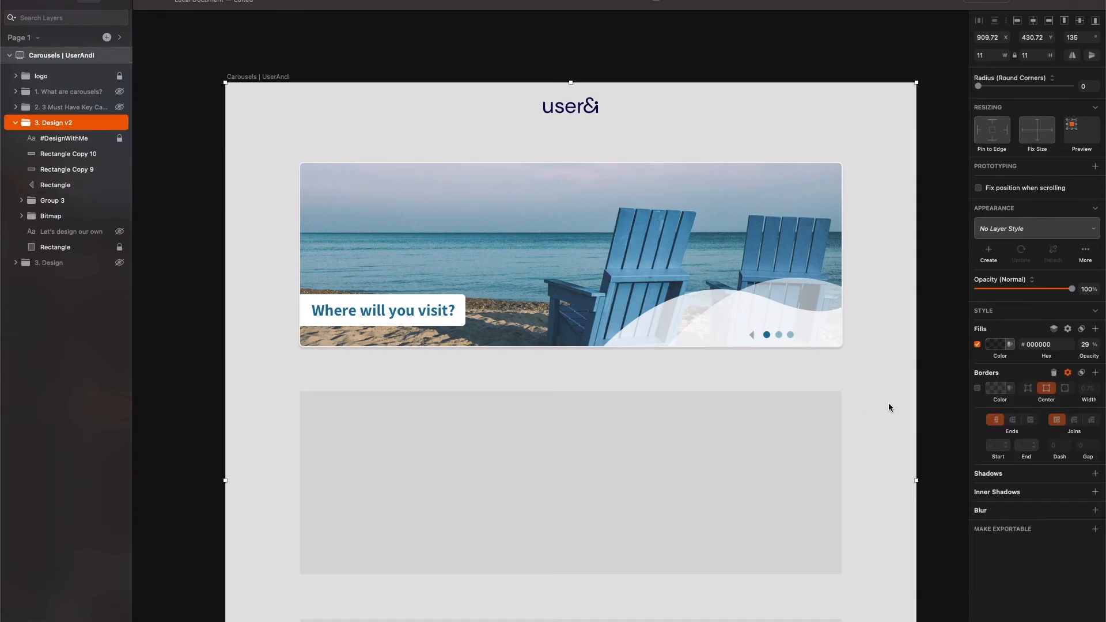
double_click(752, 336)
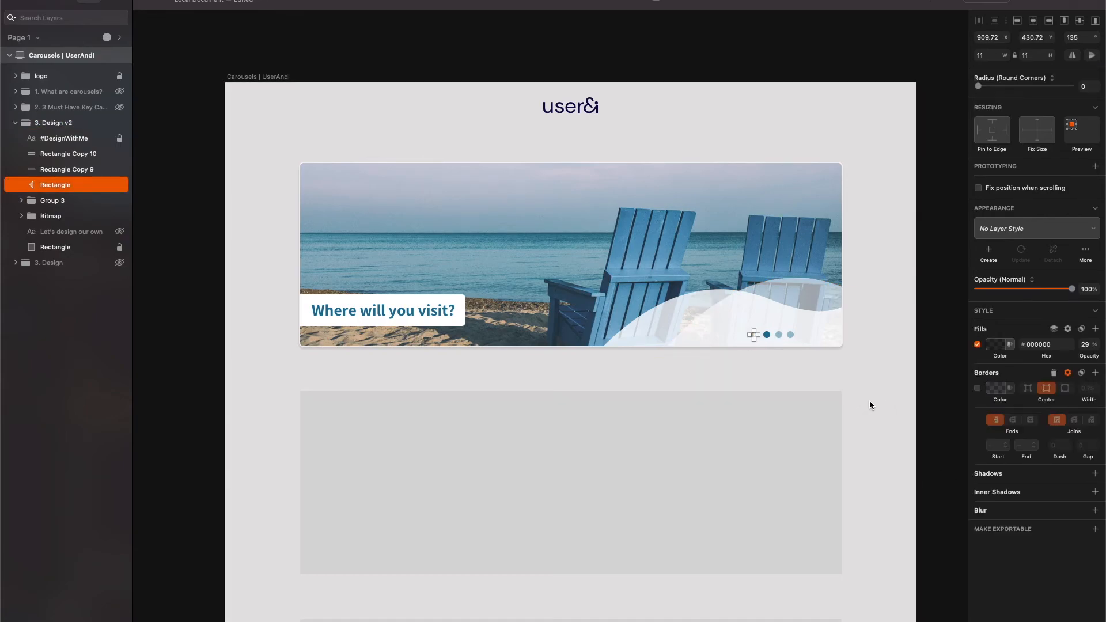
Step: Duplicate the arrow triangle, place the copy just right of the indicator dots at about X 1000, and flip it horizontally
key(Left)
key(Right)
key(Right)
key(super+d)
key(shift+Right)
key(shift+Right)
key(shift+Right)
key(shift+Right)
key(shift+Right)
key(shift+Right)
key(shift+Right)
key(shift+Right)
key(shift+Right)
key(shift+Right)
key(shift+Left)
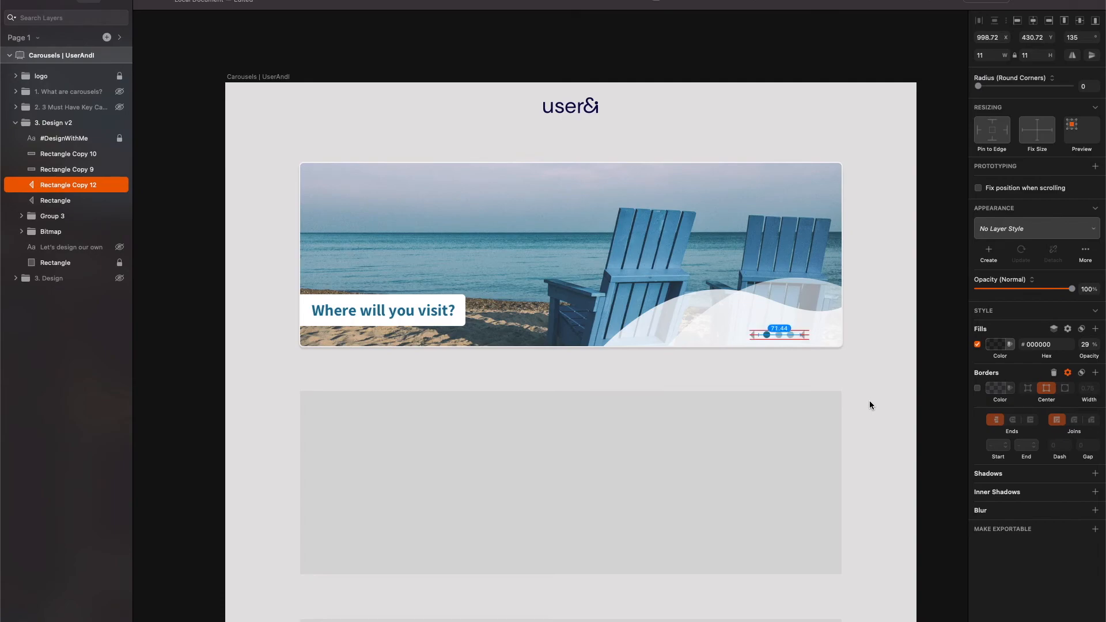
key(Left)
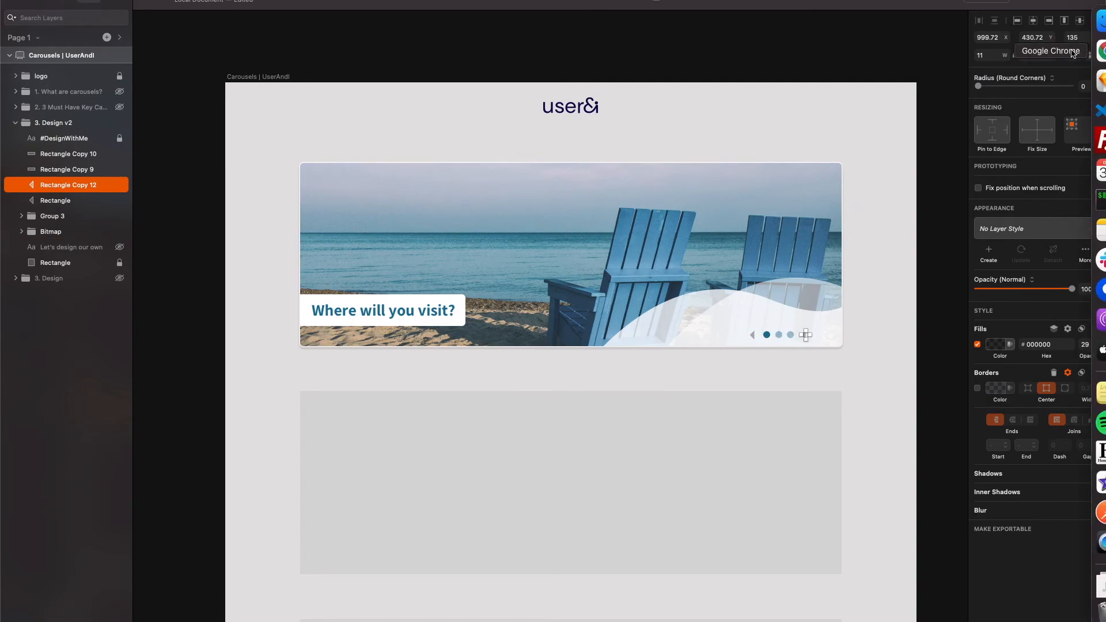
click(1072, 55)
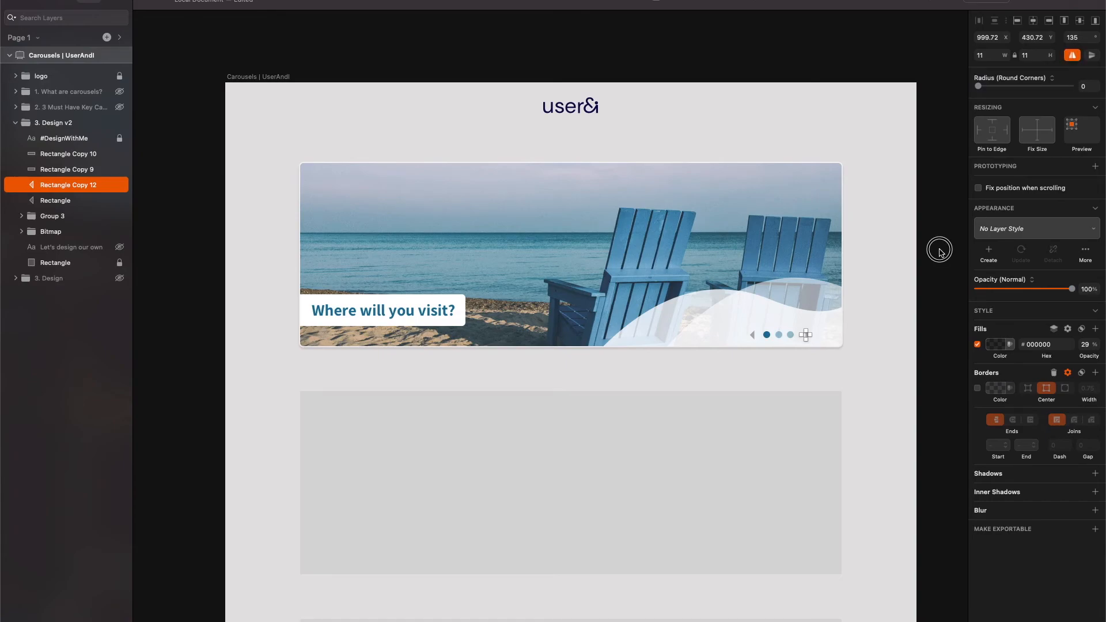
Step: Scale the indicator dots group to 89% from its center, keeping it between the two arrows
click(779, 339)
double_click(783, 336)
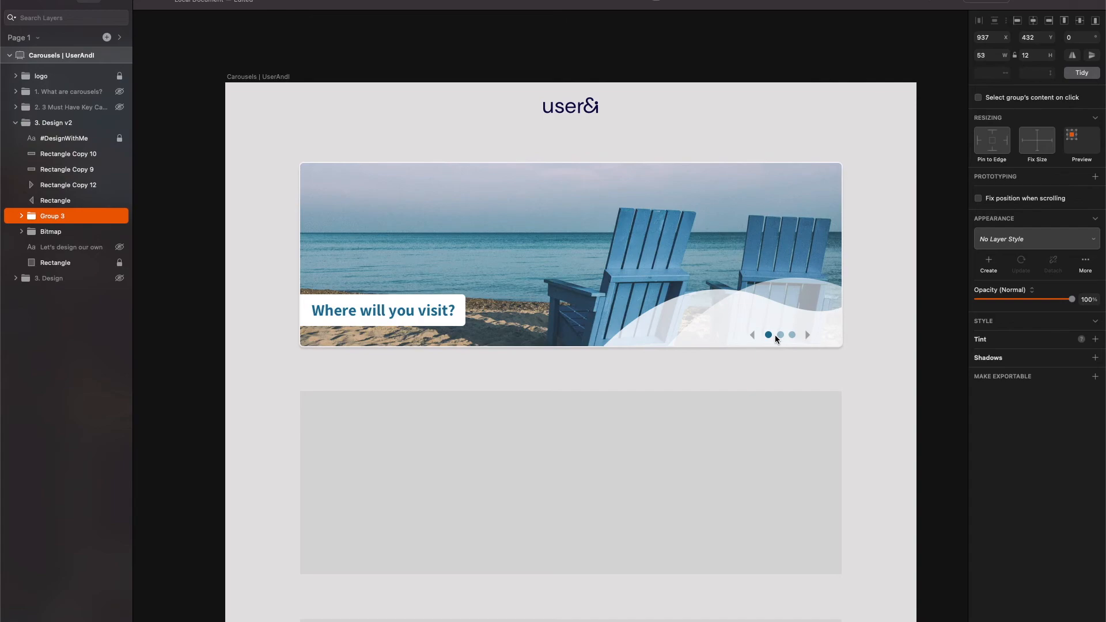
key(super+k)
click(984, 88)
key(Down)
key(Down)
key(Down)
key(Down)
key(Down)
key(Down)
key(Down)
key(Return)
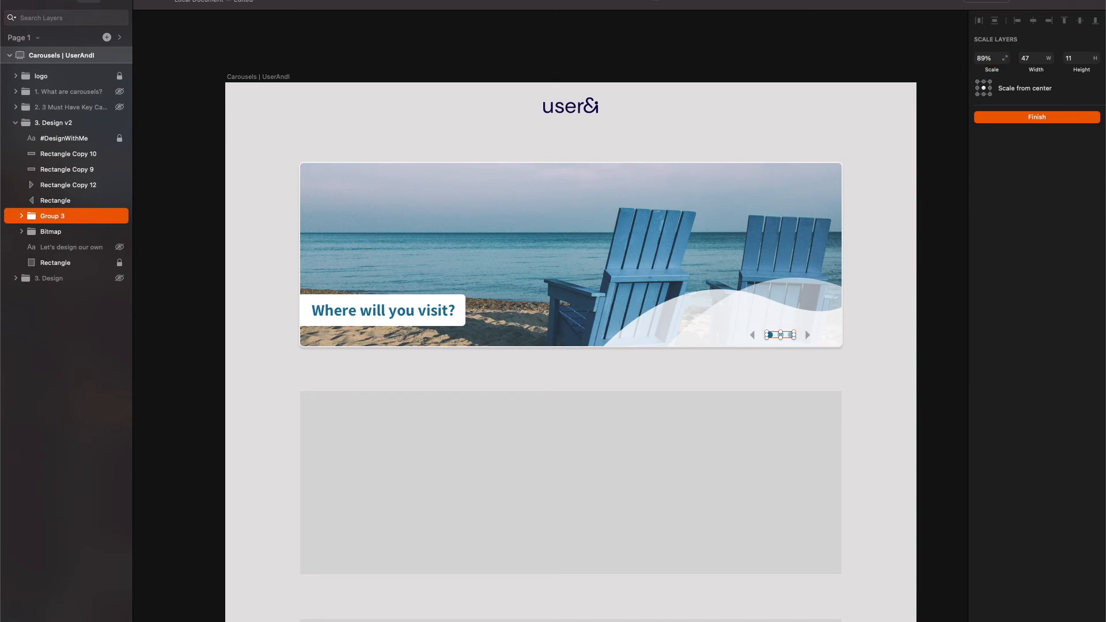
key(Return)
click(887, 335)
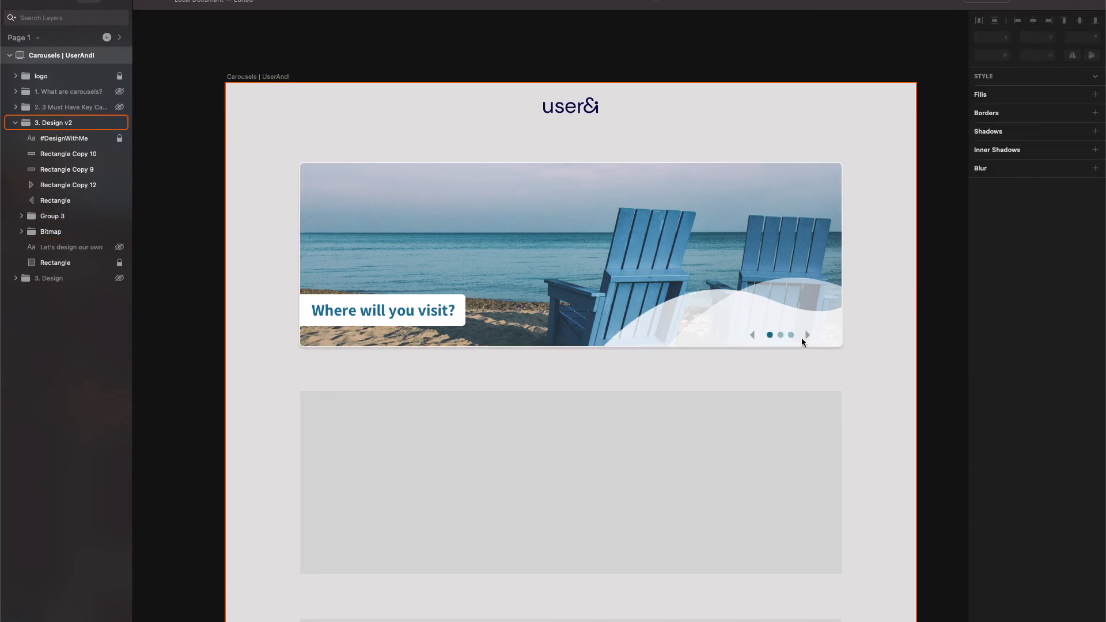
Step: Group both arrows with the indicator dots and move the group right, closer to the photo's lower-right corner
double_click(807, 336)
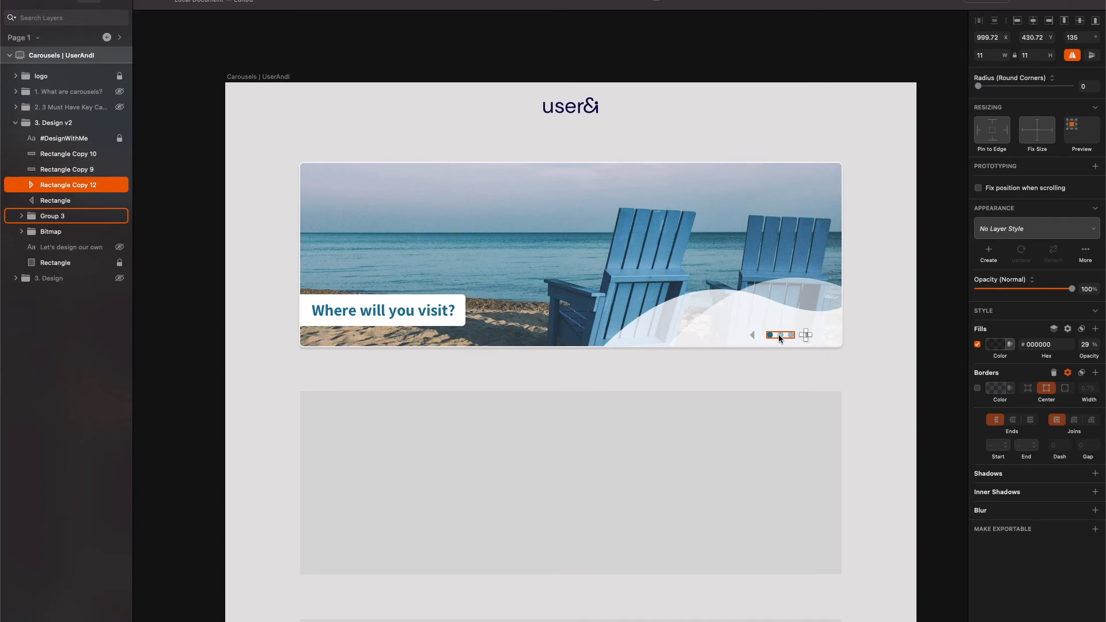
shift+click(779, 334)
shift+click(750, 336)
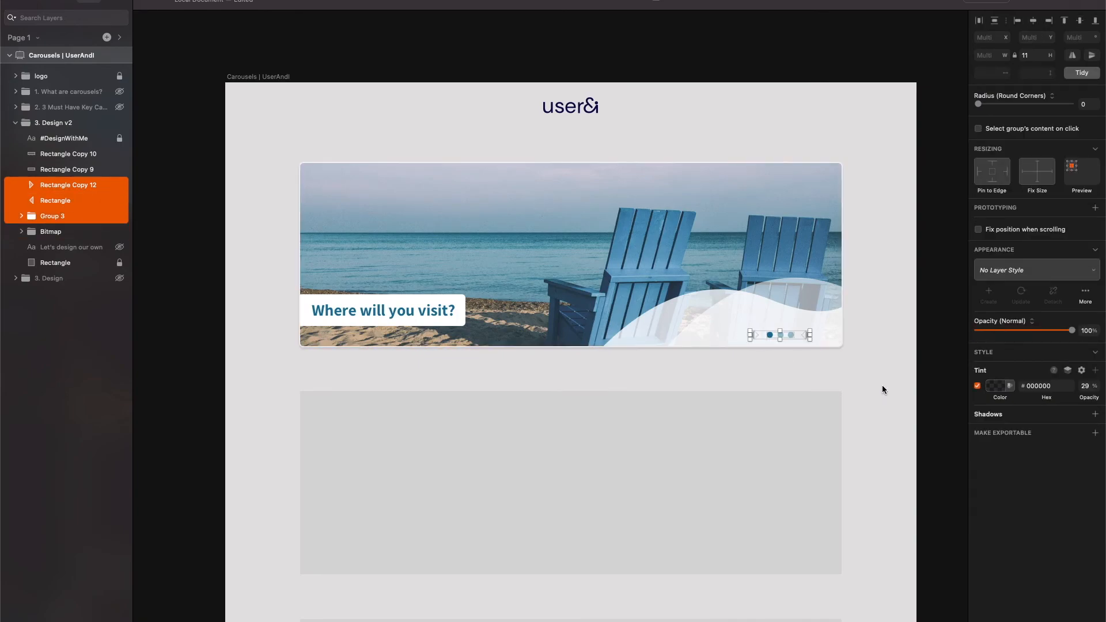
key(super+g)
key(shift+Right)
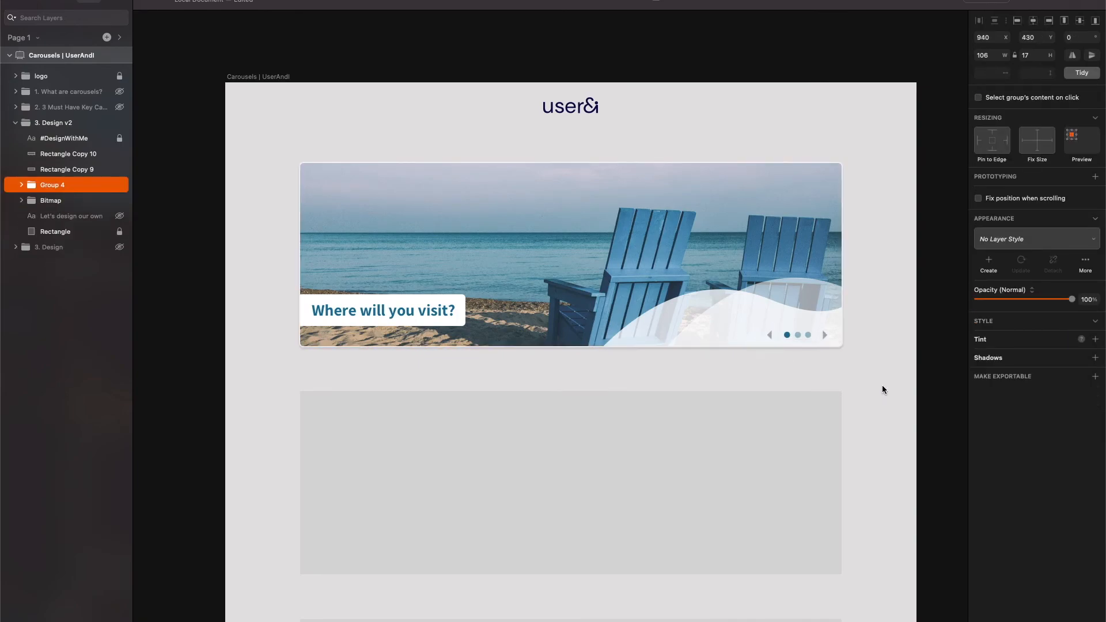
key(Right)
key(Right)
key(Right)
key(Right)
key(Right)
key(Right)
key(Right)
key(Right)
key(Right)
key(Right)
Step: Move both white wave shapes 60 px right within the beach banner
click(926, 328)
super+click(721, 324)
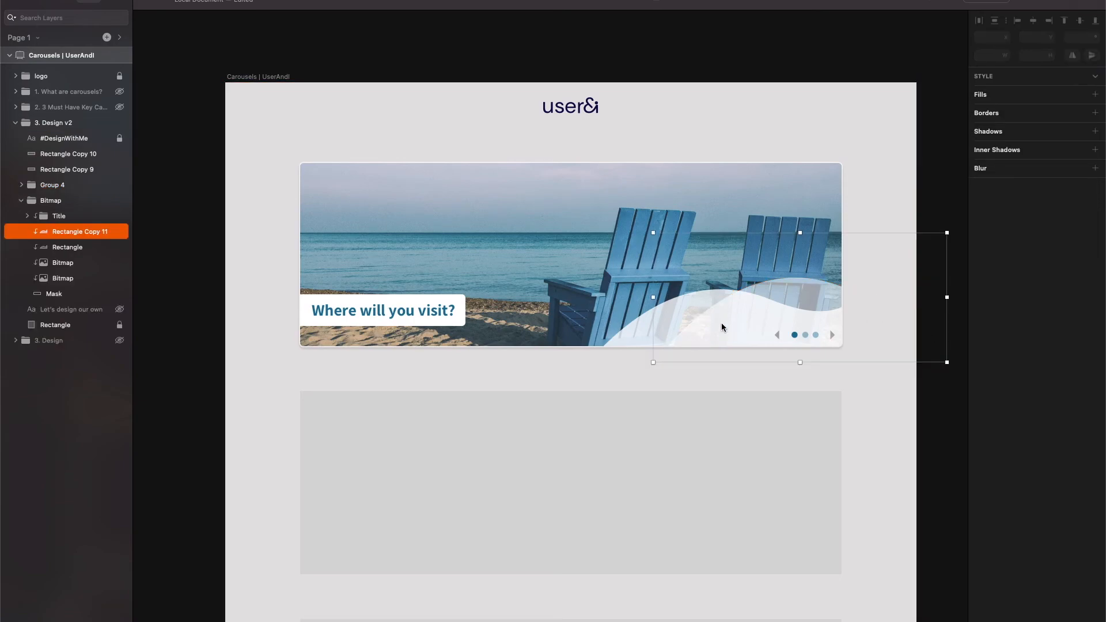
shift+super+click(680, 317)
key(shift+Right)
key(shift+Right)
key(shift+Right)
key(shift+Right)
key(shift+Right)
key(shift+Right)
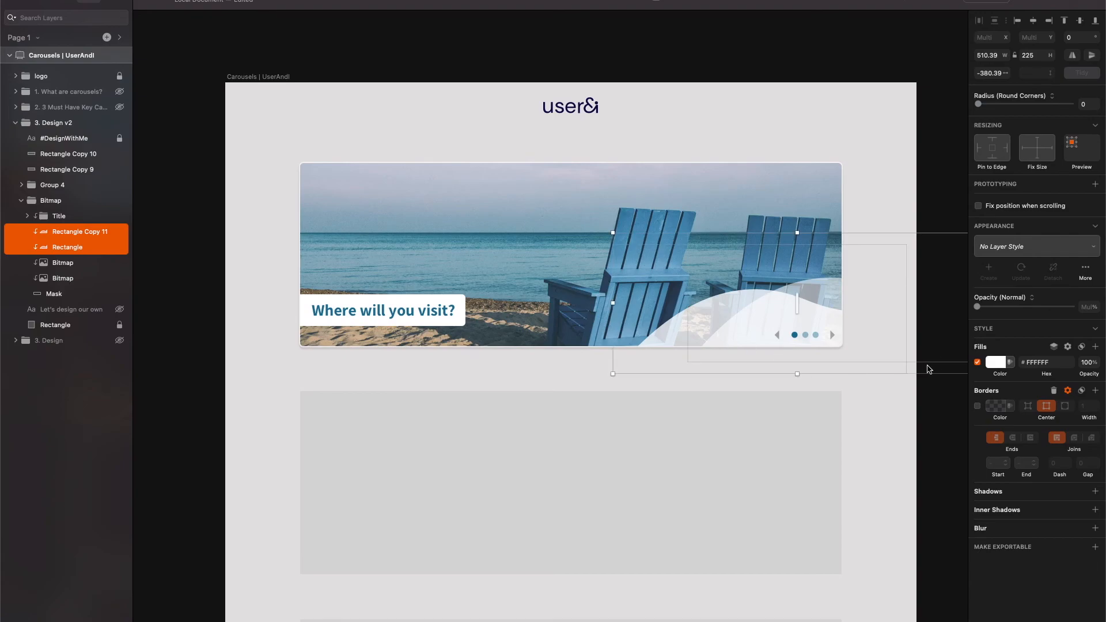
Step: Nudge the front wave, the one at 80% opacity, 10 px down
click(928, 368)
super+click(703, 315)
key(shift+Down)
key(shift+Down)
key(shift+Down)
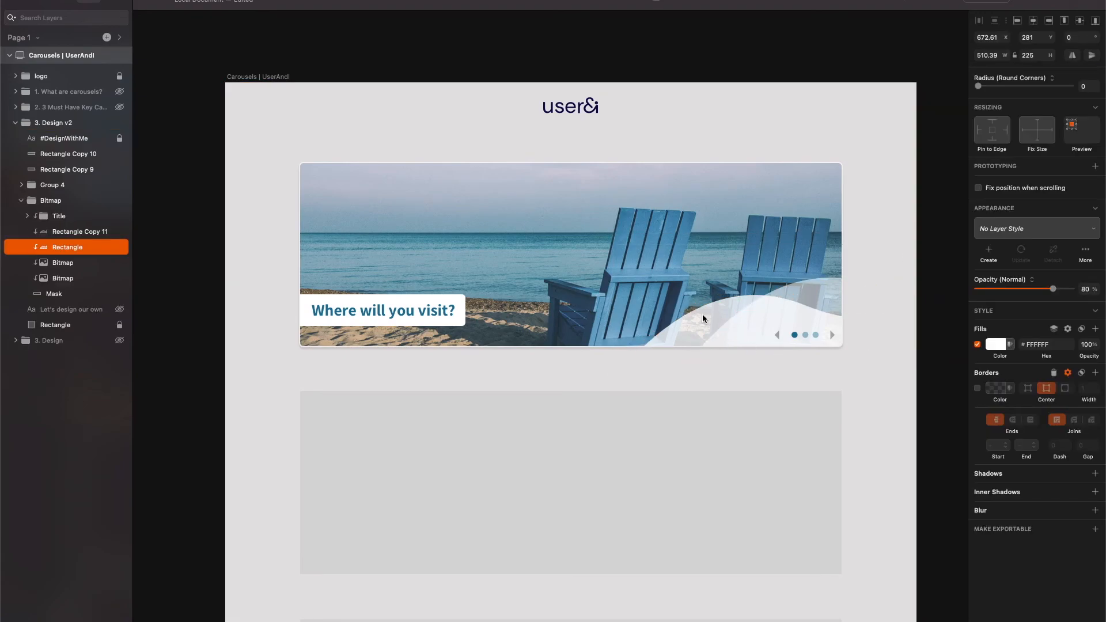
key(shift+Right)
key(shift+Right)
key(shift+Right)
key(shift+Up)
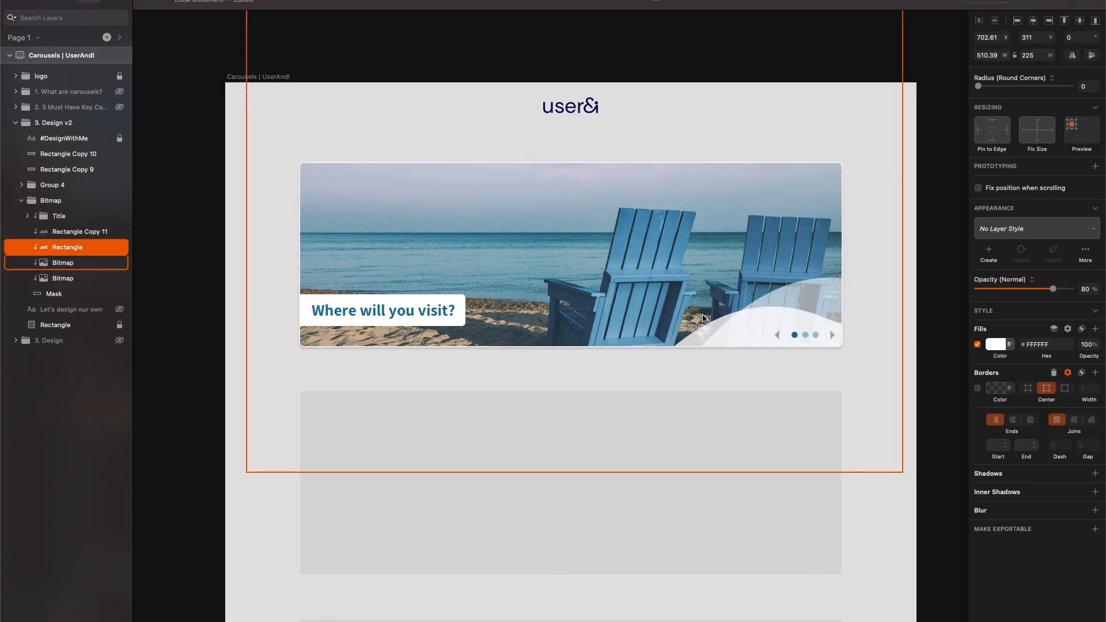
key(shift+Left)
key(shift+Left)
key(shift+Left)
key(shift+Up)
Step: Reshape the front wave by slightly lengthening its middle curve handle and raising its upper-right point to about Y 232
double_click(701, 320)
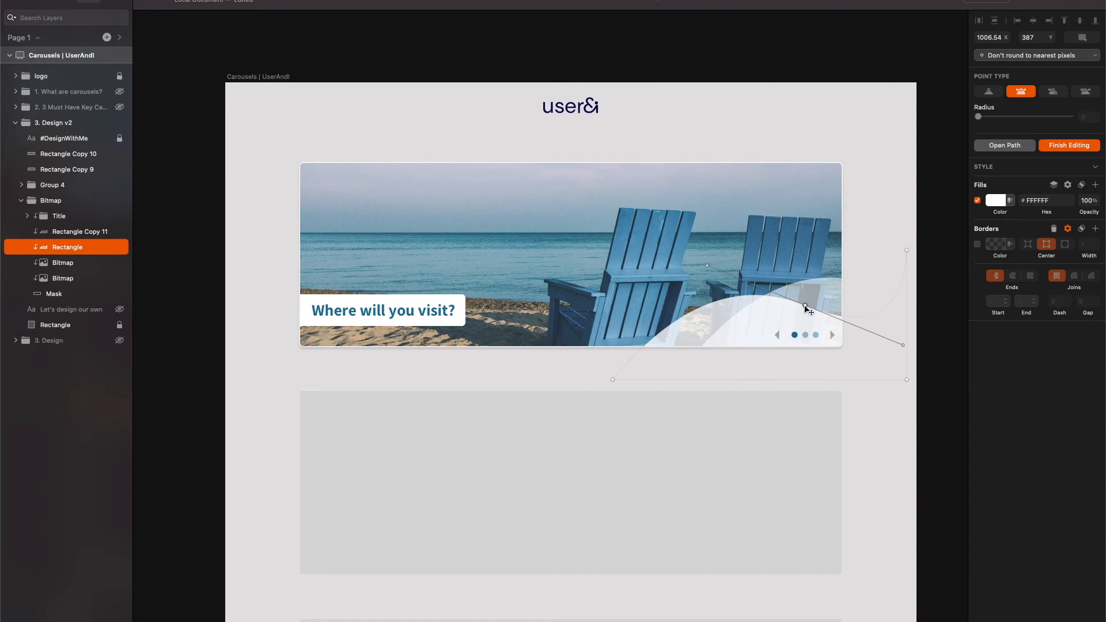
mouse_move(906, 346)
mouse_down()
mouse_move(914, 365)
mouse_move(910, 346)
mouse_up()
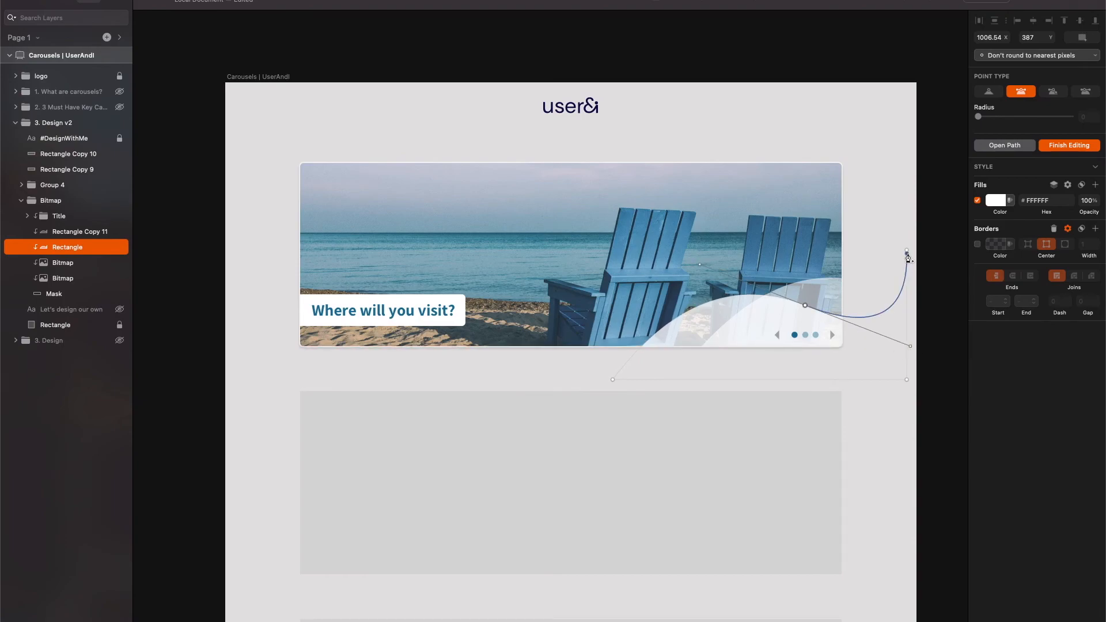
drag(906, 250, 906, 217)
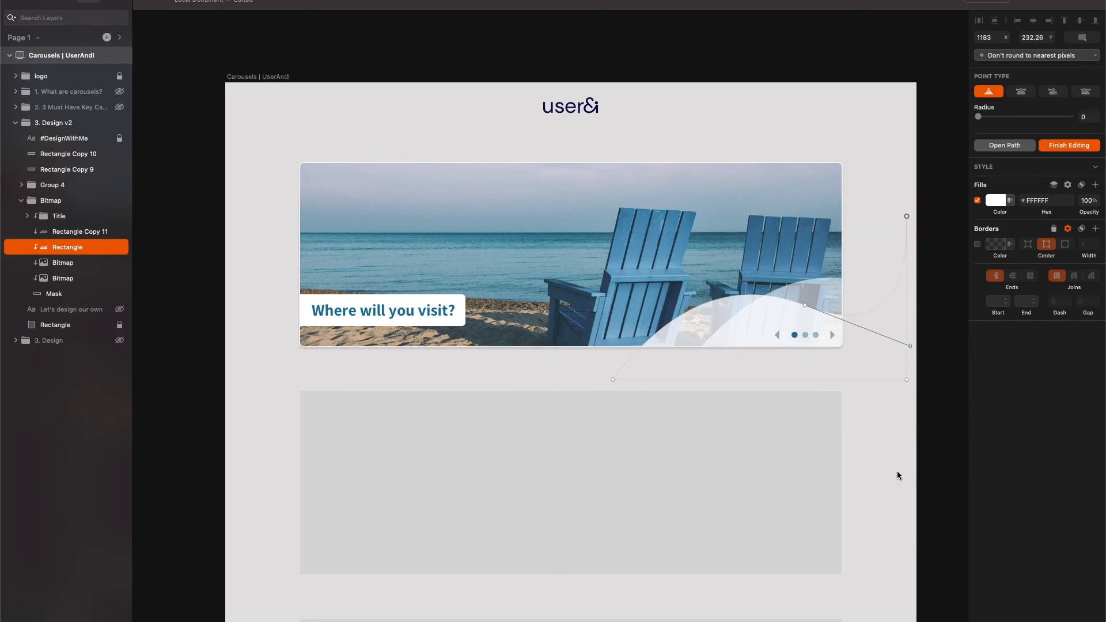
key(Escape)
Step: Try shifting the front wave 20 px right and 20 px down and narrowing the other wave, and undo these changes
key(shift+Down)
key(shift+Down)
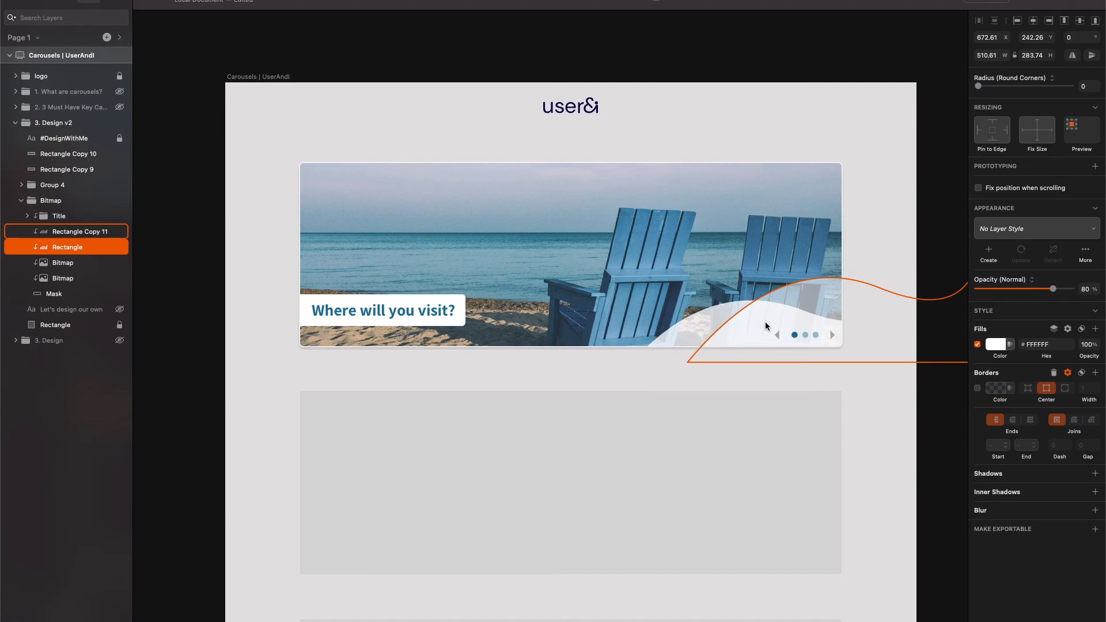
key(shift+Right)
key(shift+Right)
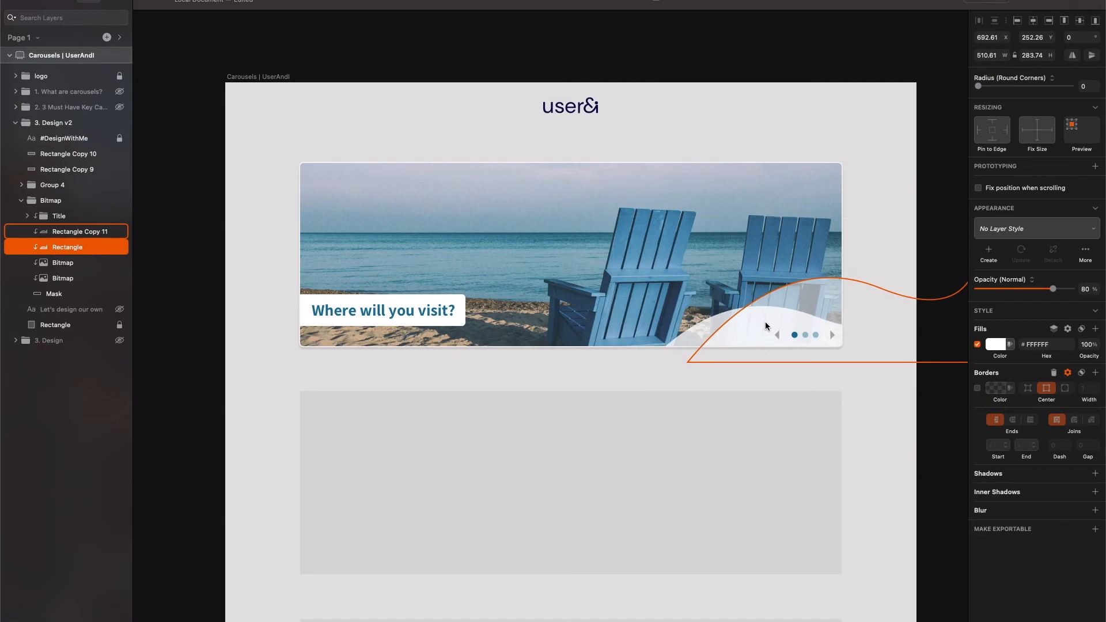
click(824, 289)
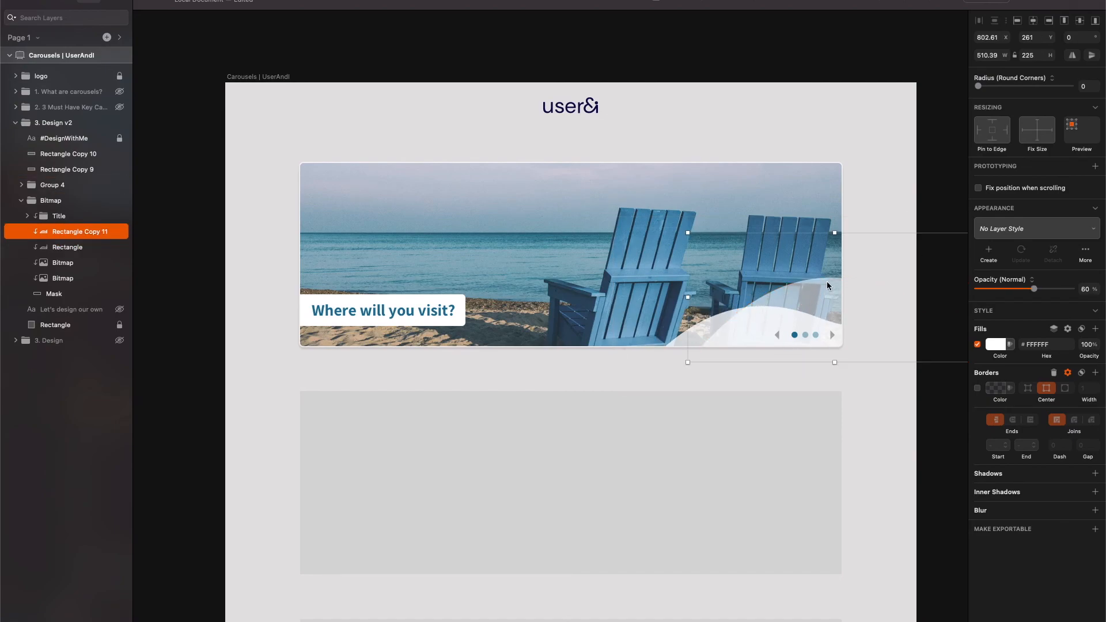
drag(688, 297, 729, 297)
key(super+z)
key(super+z)
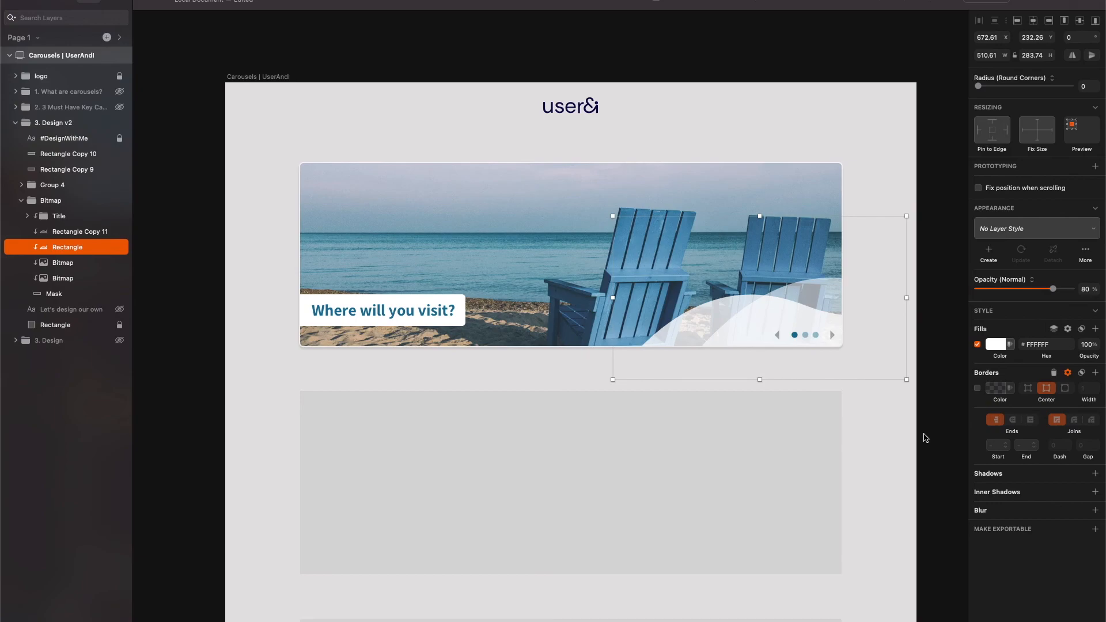
click(938, 439)
Step: Move the group of arrows and indicator dots to X 943, Y 424 on the waves
click(807, 335)
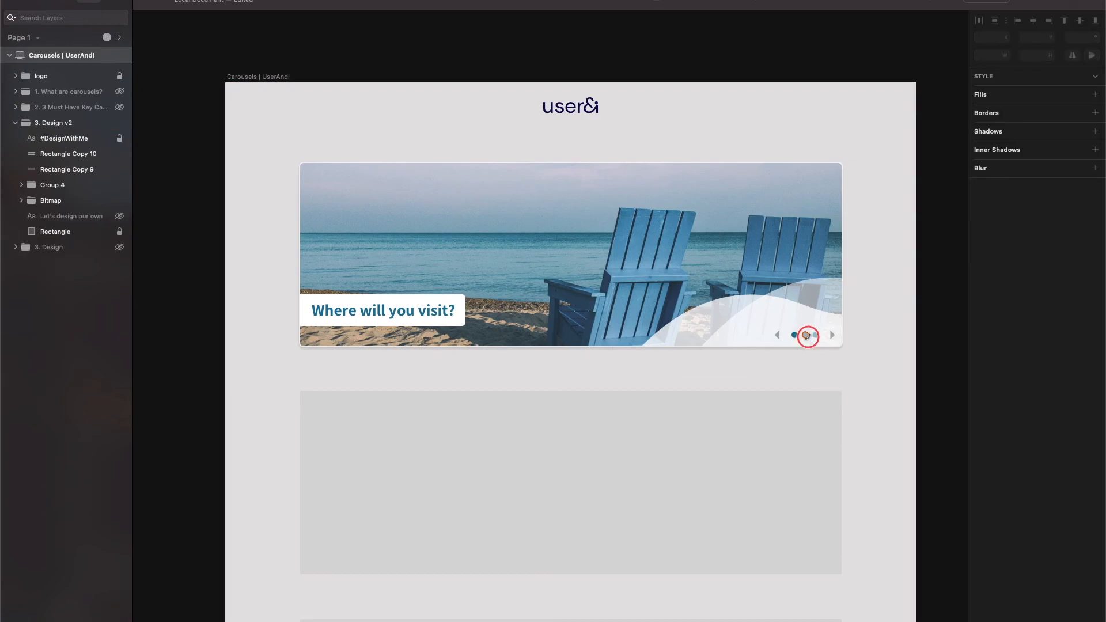
click(902, 342)
click(803, 335)
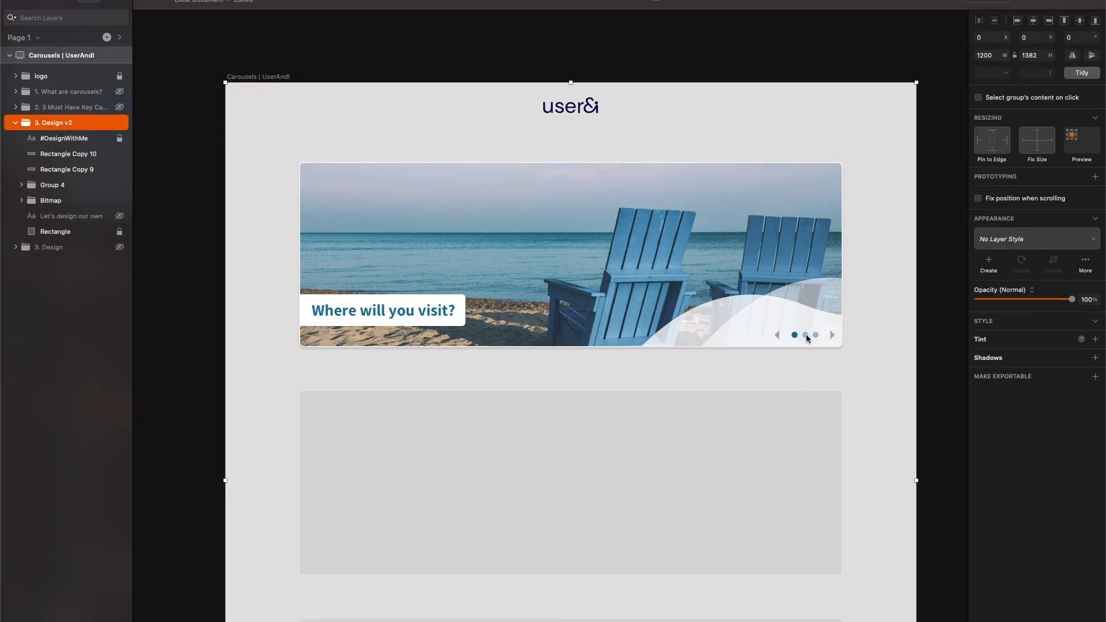
double_click(807, 335)
key(shift+Left)
key(Up)
key(Up)
key(Up)
key(Up)
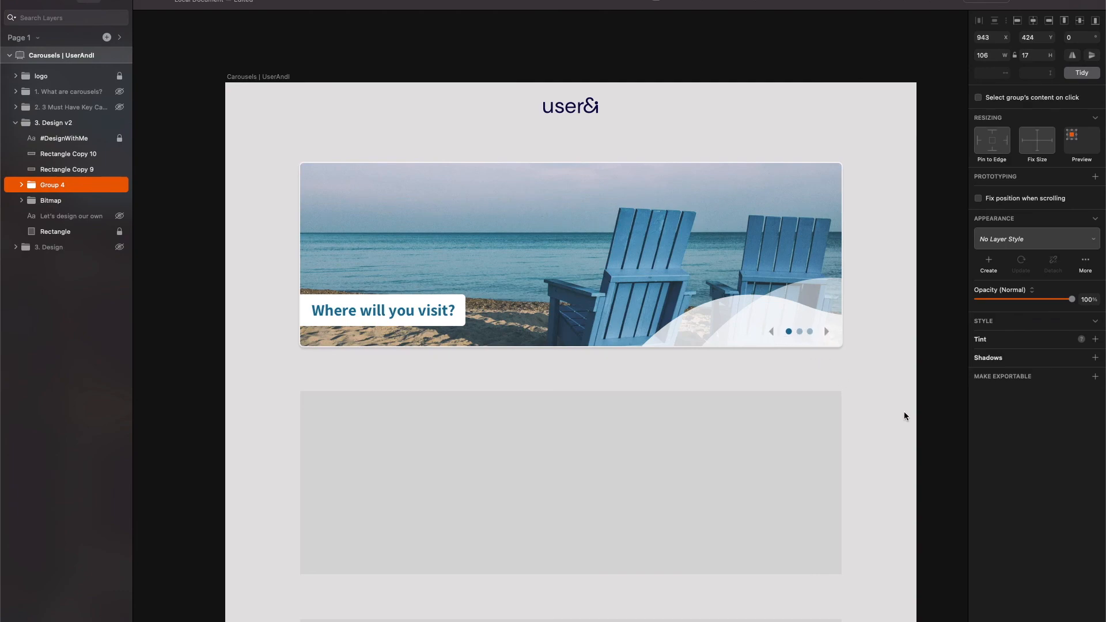
click(942, 436)
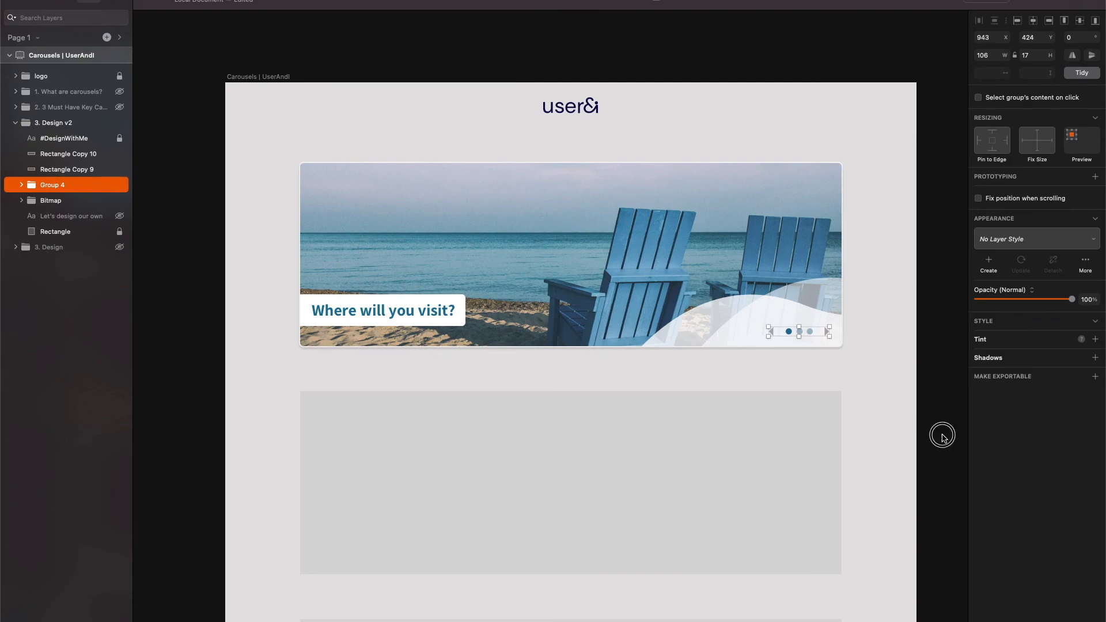
Step: Toggle the beach chairs photo's visibility to compare it with the sunset photo beneath, and leave the chairs photo hidden
super+click(626, 264)
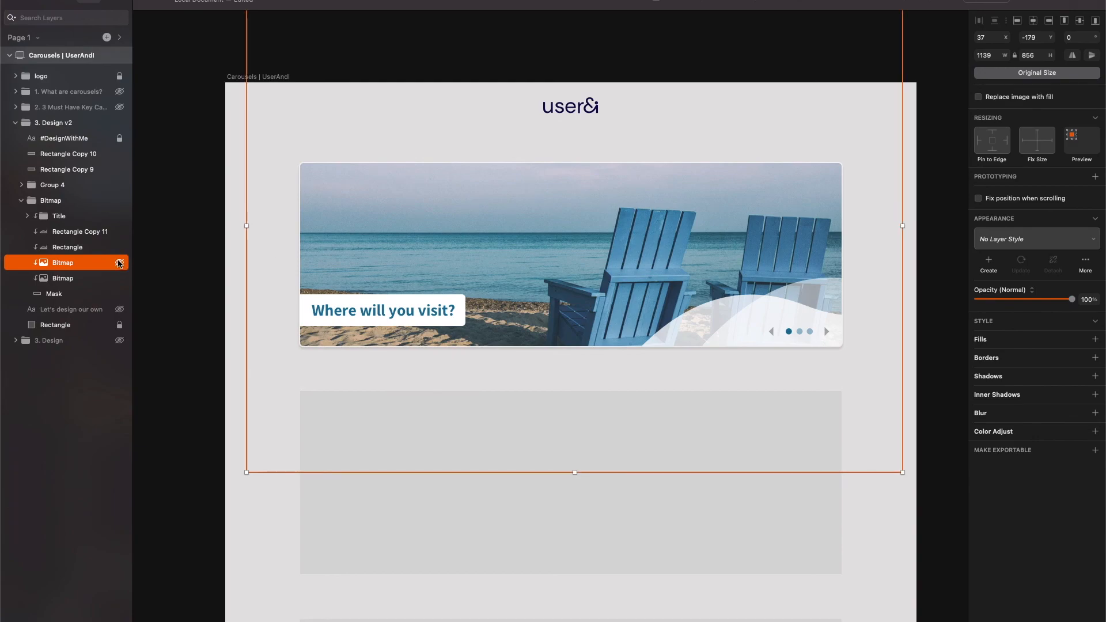
click(120, 263)
click(119, 263)
click(119, 263)
click(119, 263)
click(120, 264)
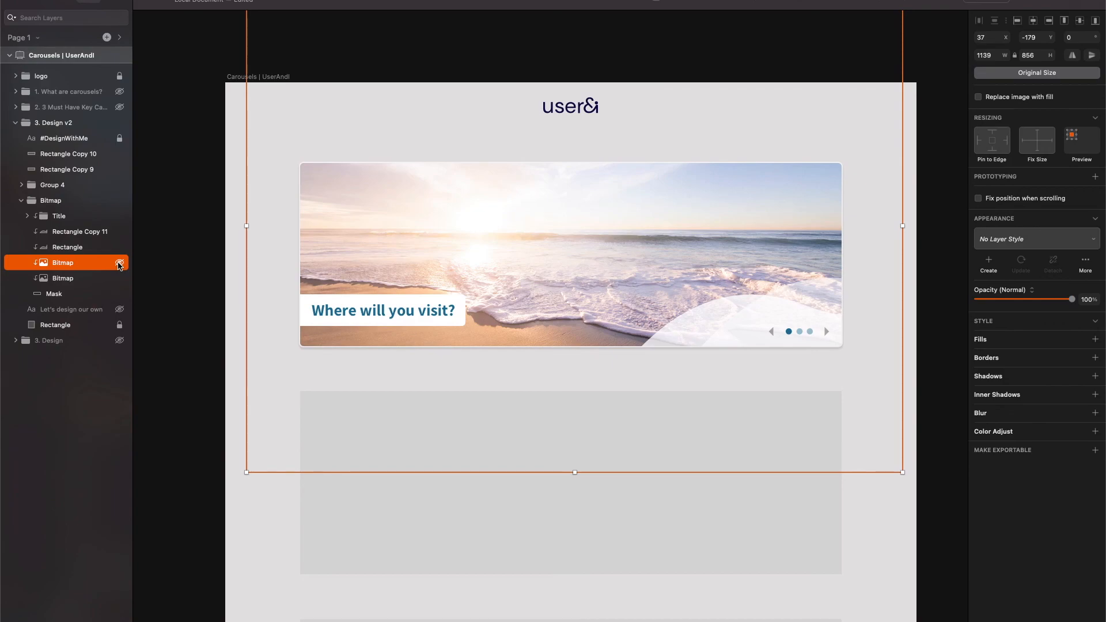
click(119, 263)
click(119, 263)
click(120, 264)
click(120, 264)
click(120, 263)
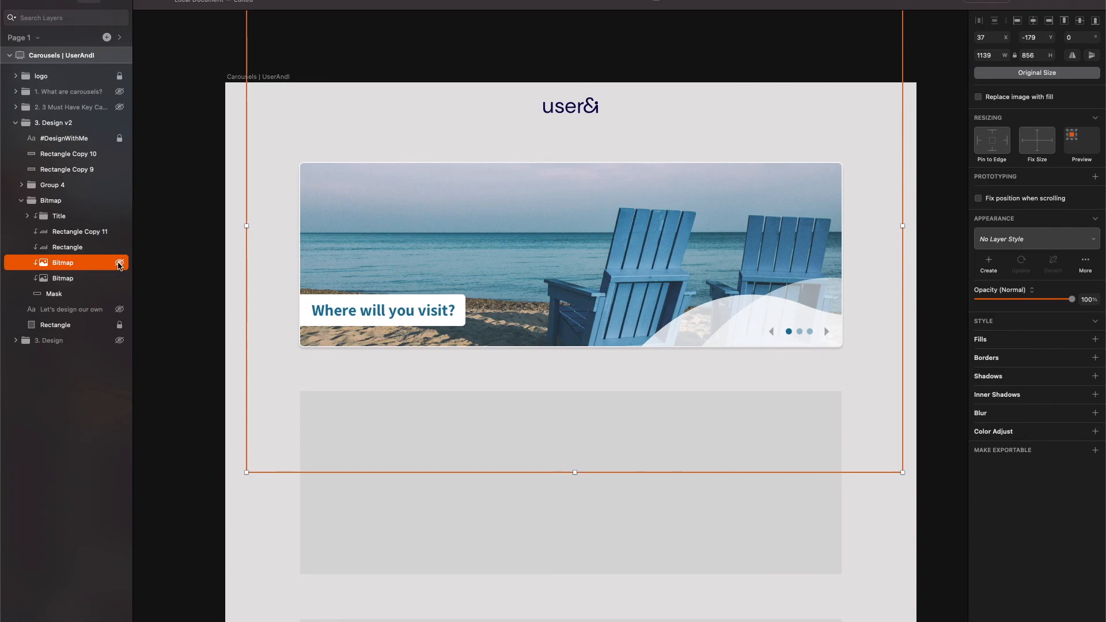
click(119, 263)
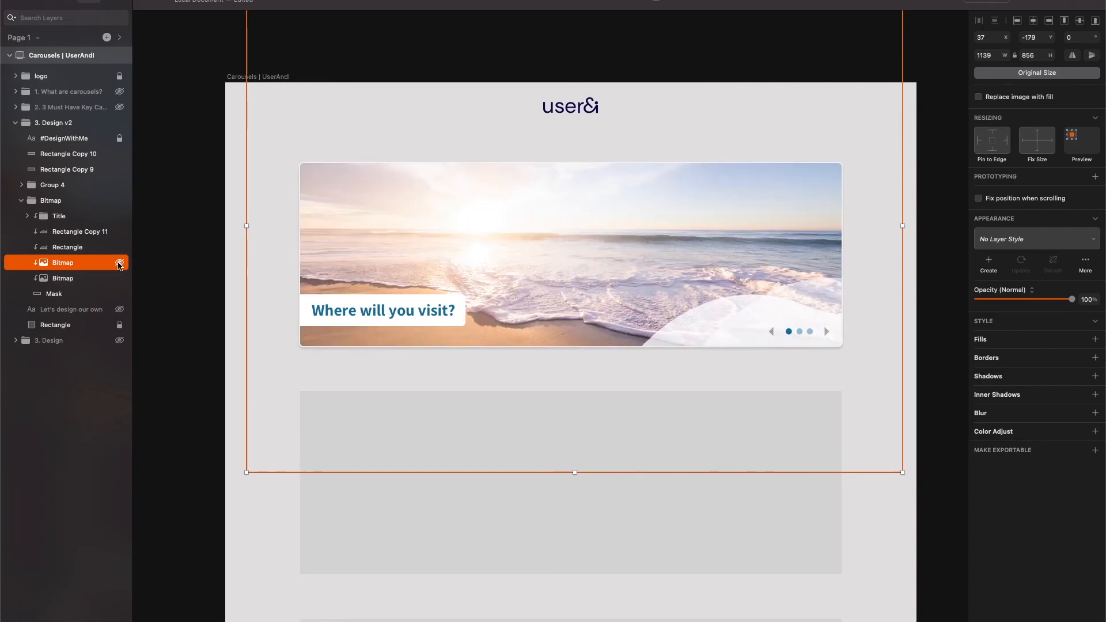
click(119, 263)
click(119, 263)
click(120, 263)
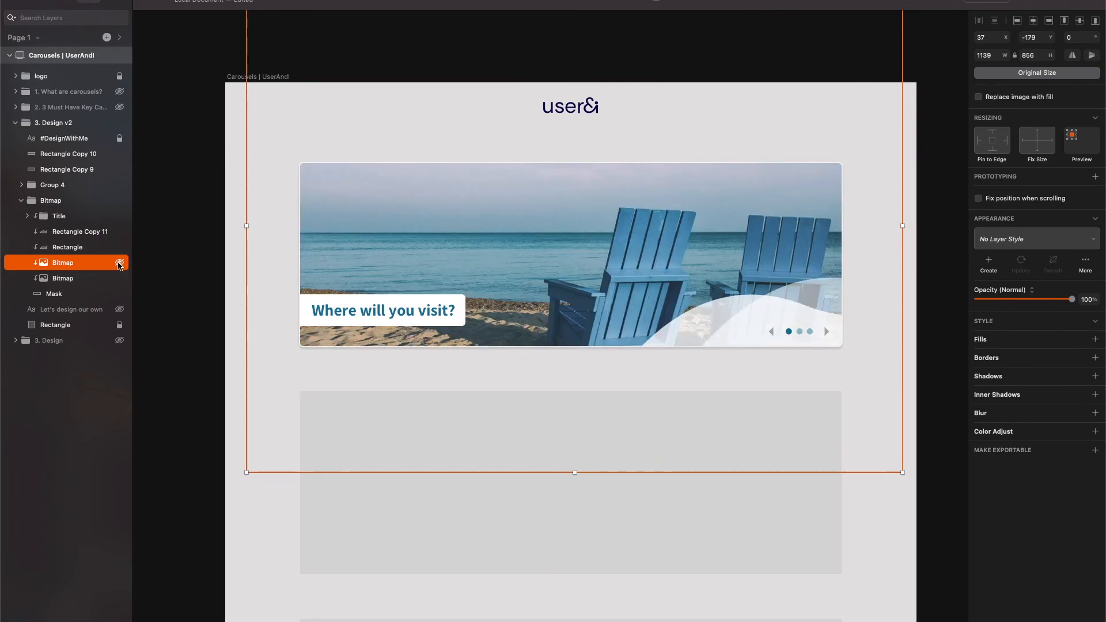
click(119, 263)
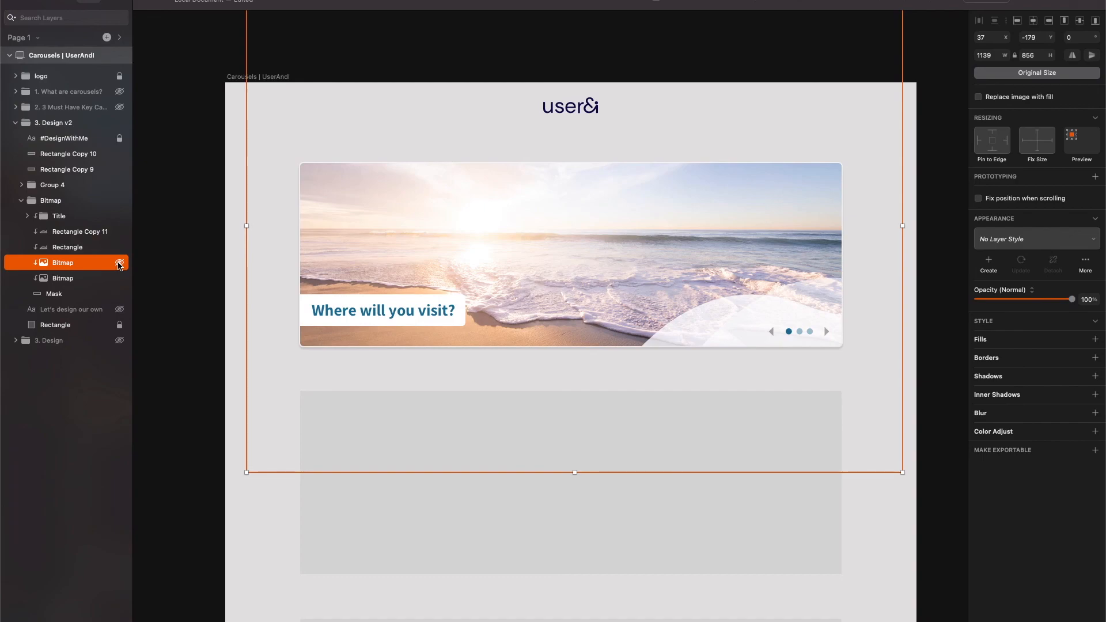
click(184, 269)
Step: Look over the artboard from the carousel banner down through the empty bands to the #DesignWithMe heading and back
scroll(184, 269, down, 2)
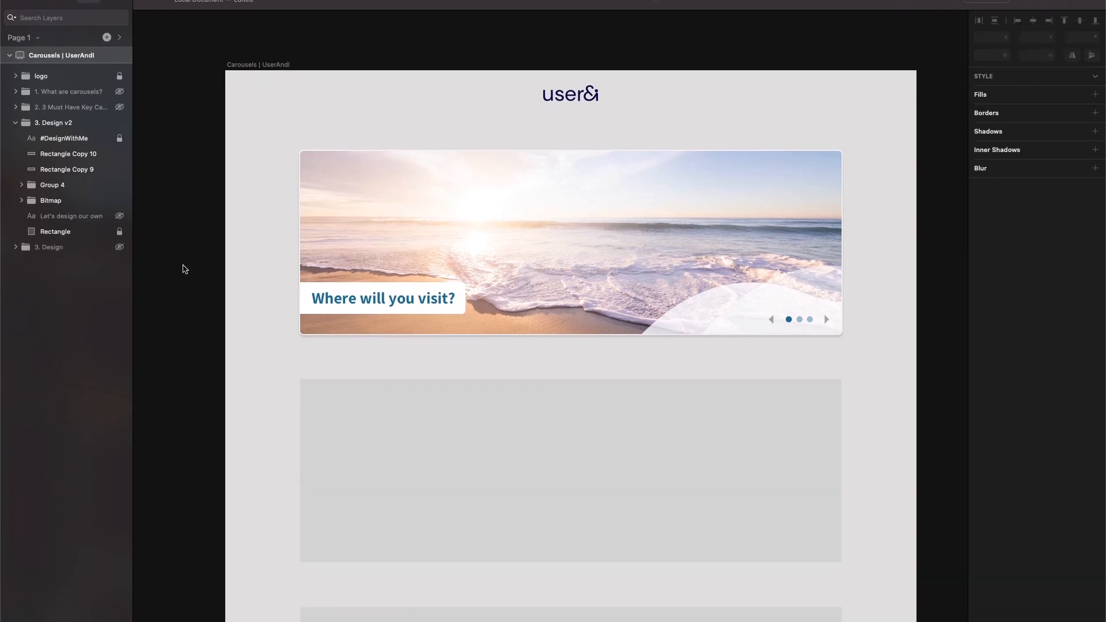
scroll(184, 269, down, 3)
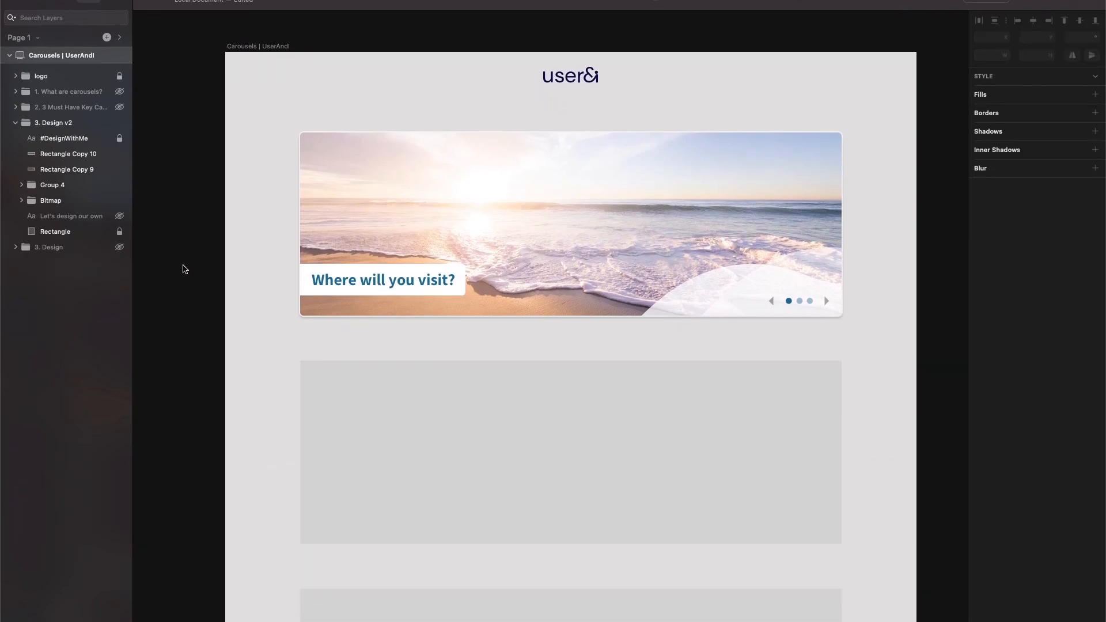
scroll(185, 269, down, 10)
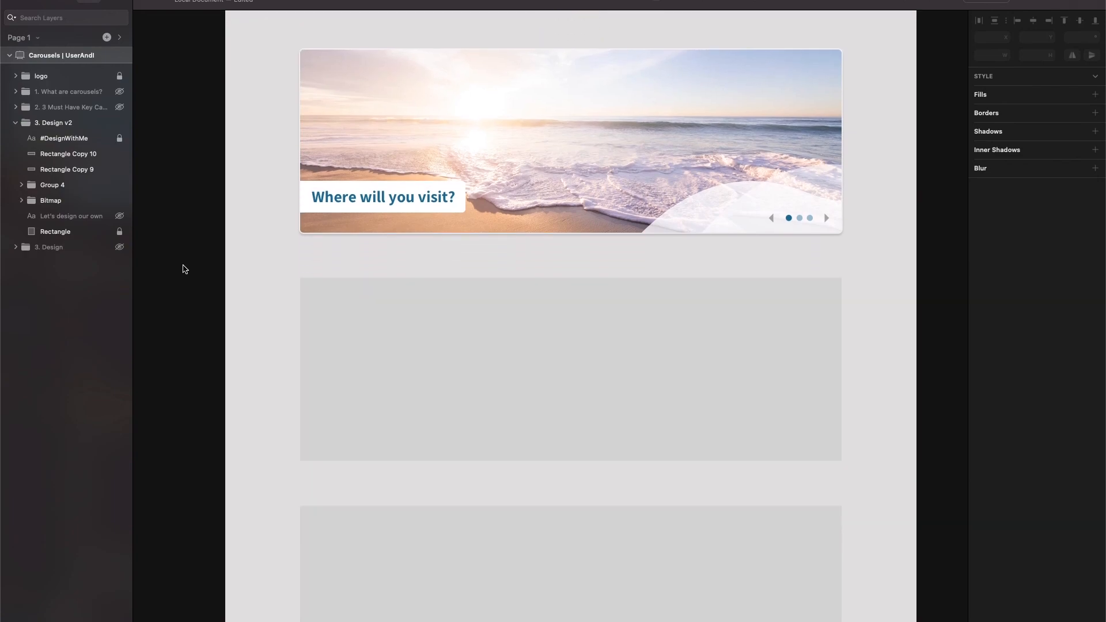
scroll(185, 269, down, 6)
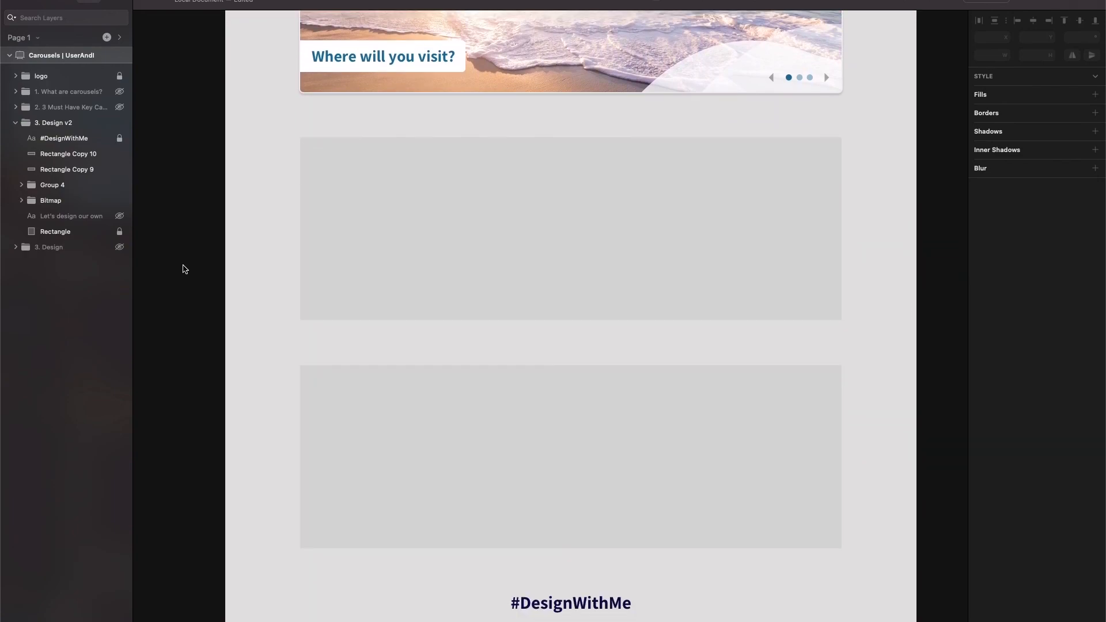
scroll(185, 269, up, 3)
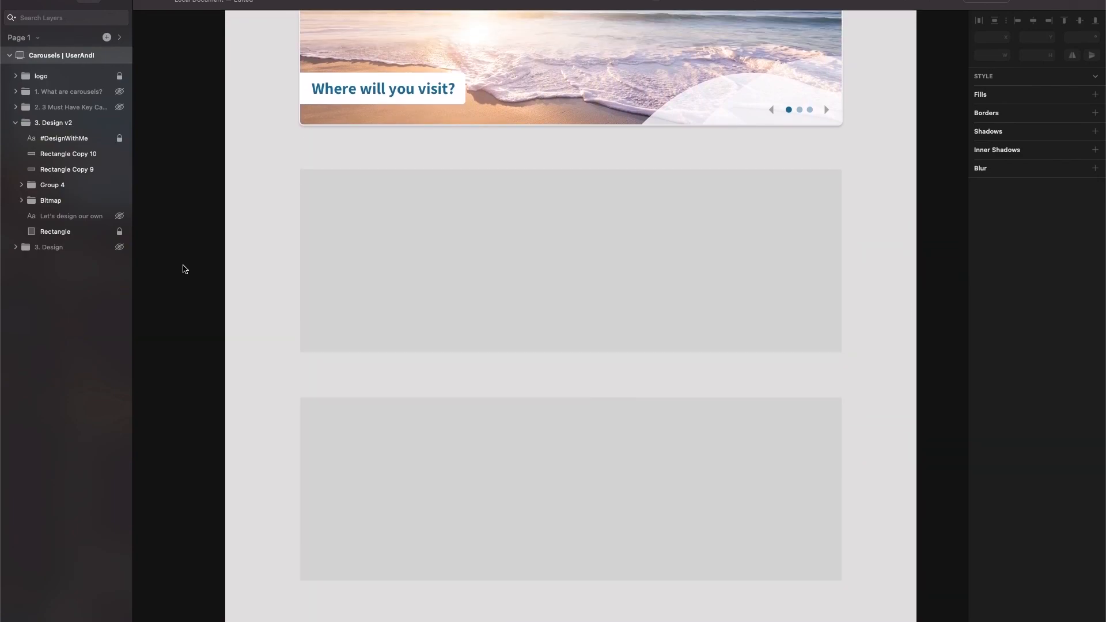
scroll(184, 270, up, 9)
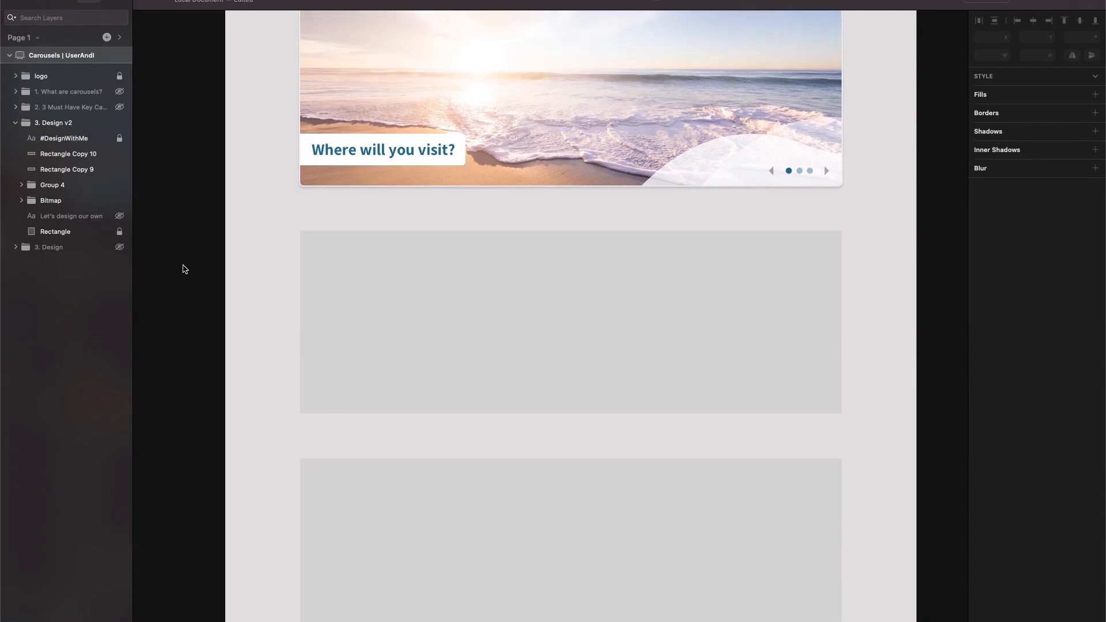
scroll(184, 269, up, 6)
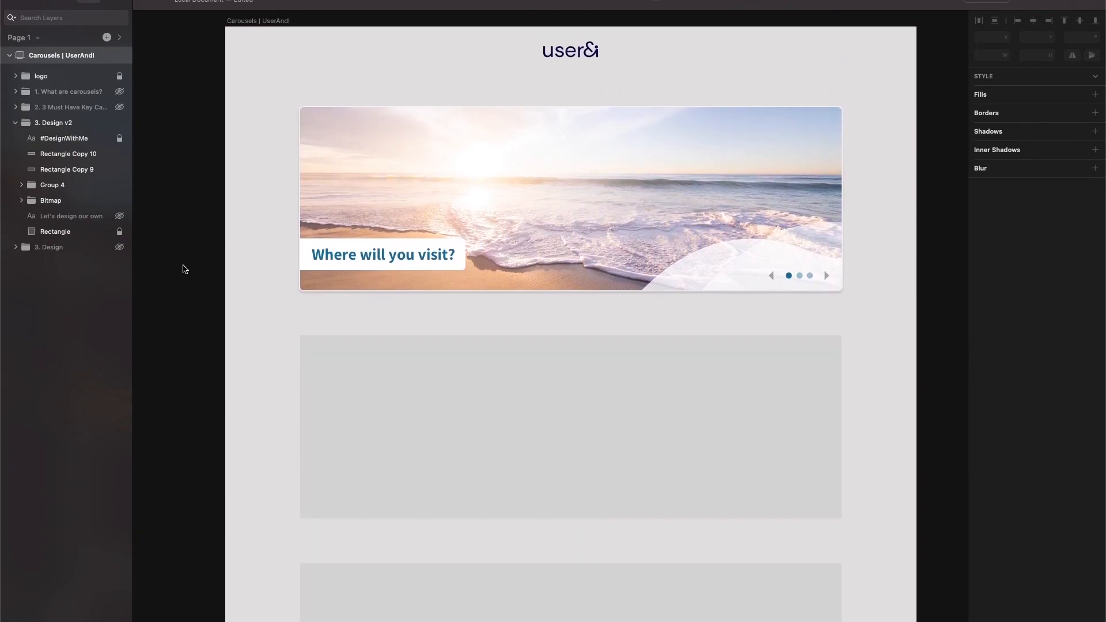